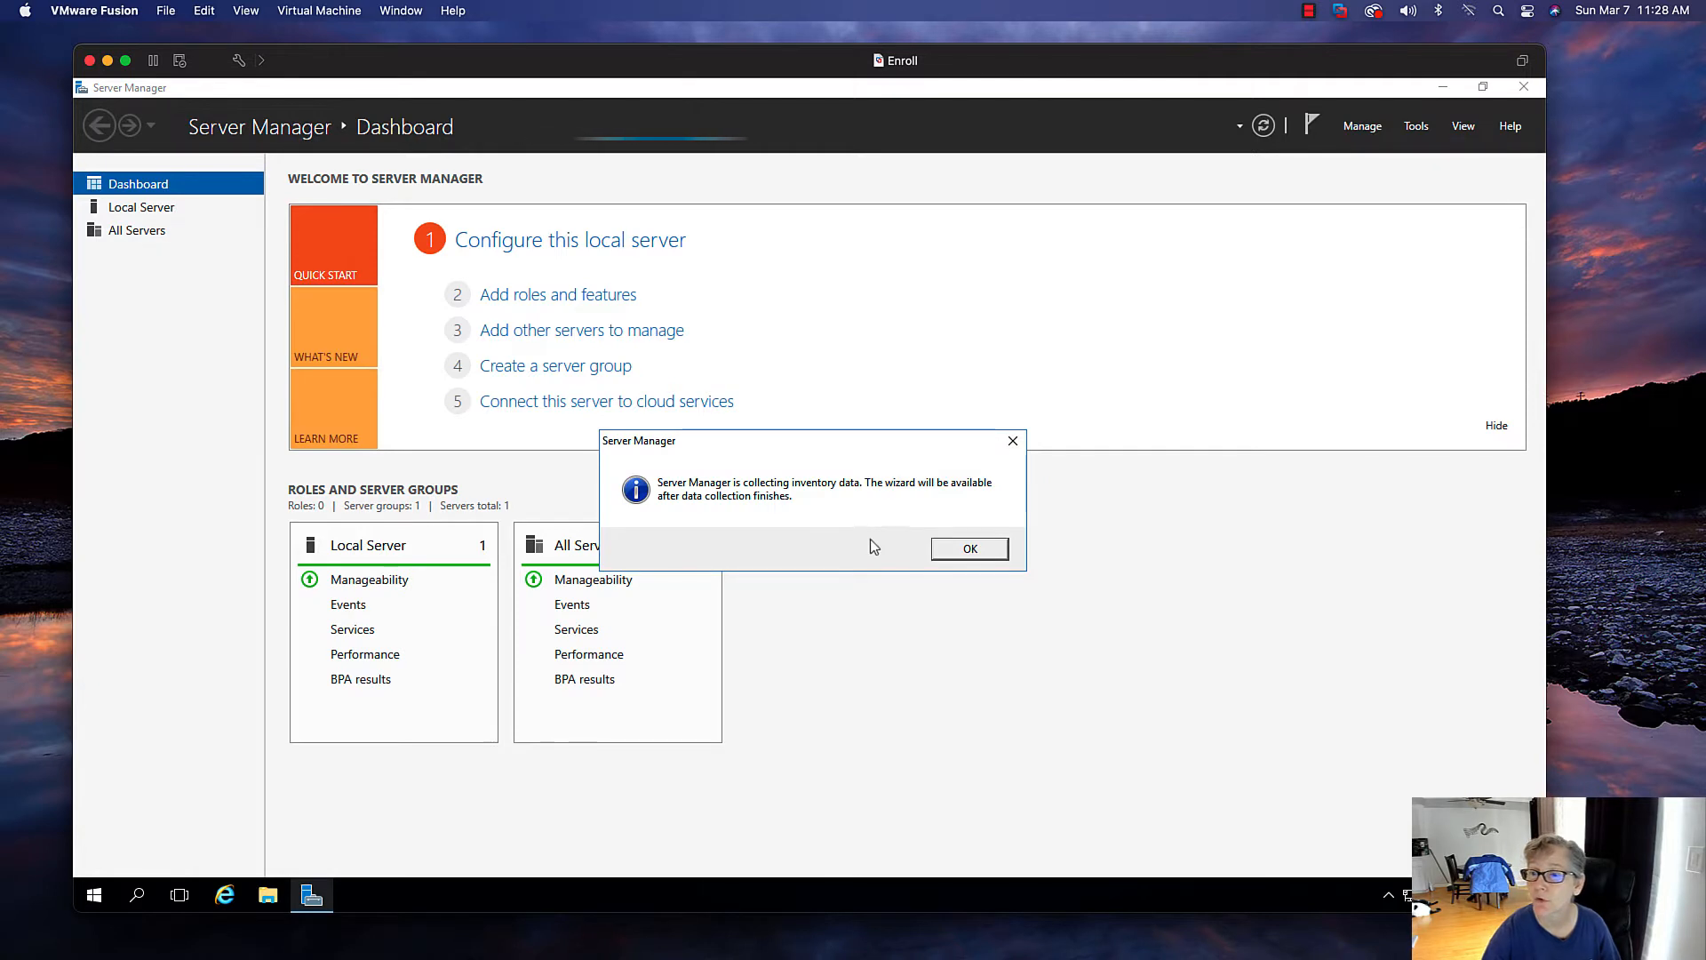
Dismiss the inventory message and review the services alert on the All Servers tile
{"action": "left_click", "coordinate": [955, 551]}
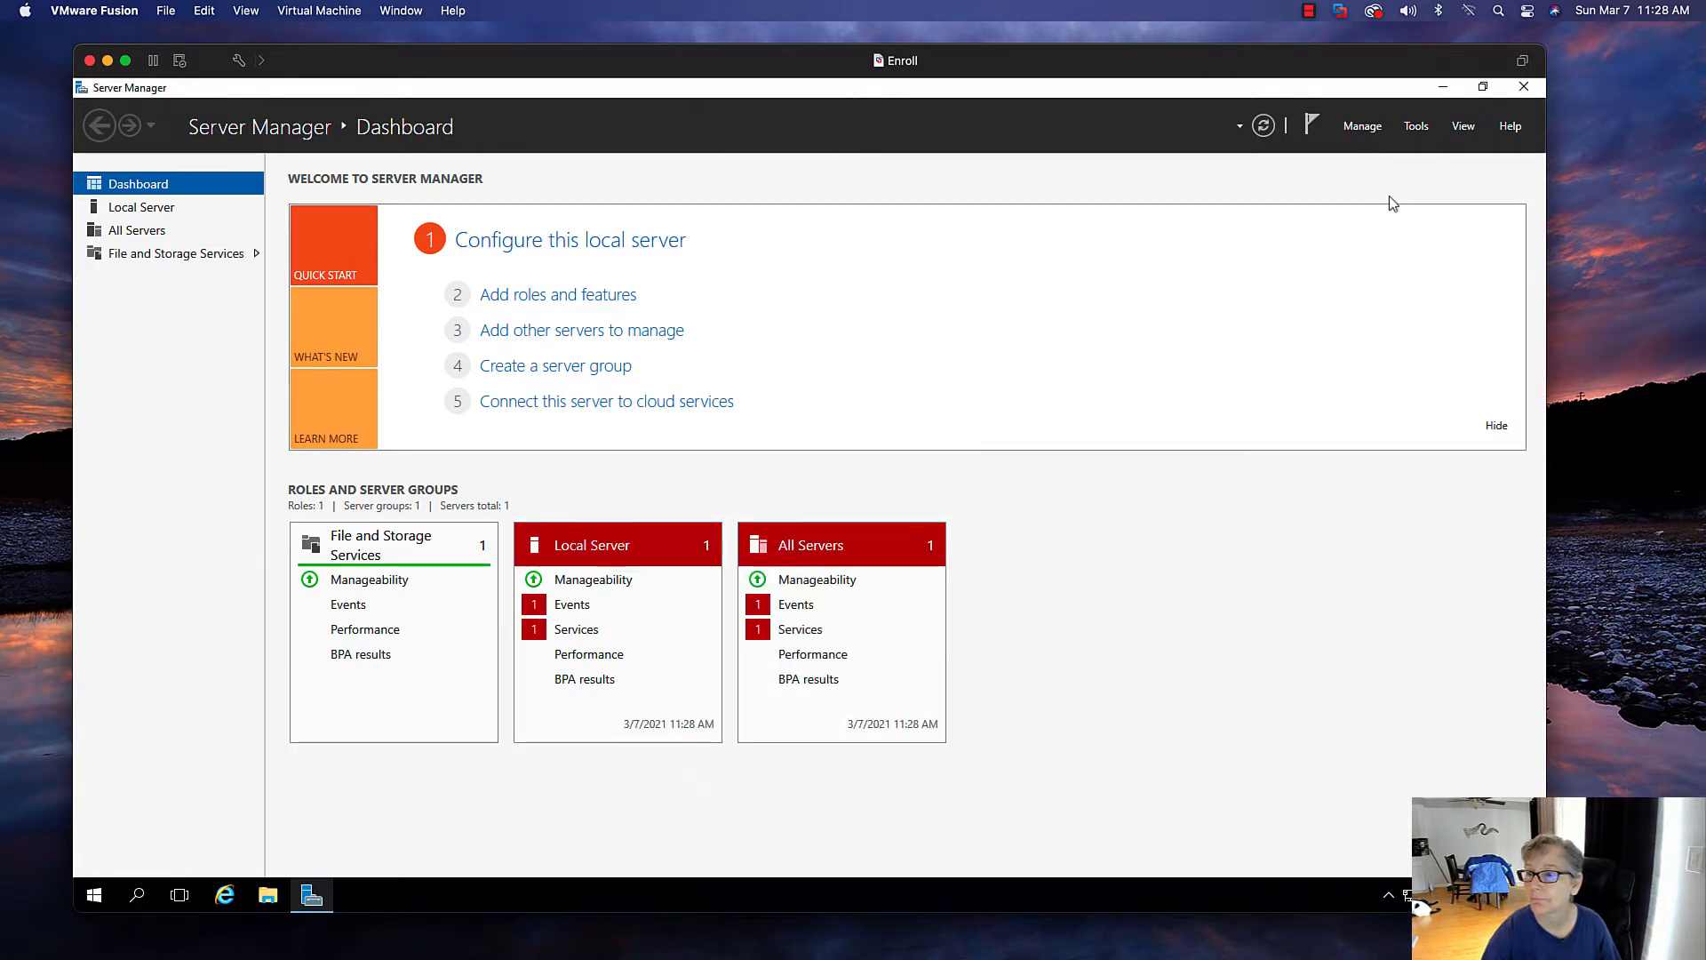
{"action": "left_click", "coordinate": [826, 631]}
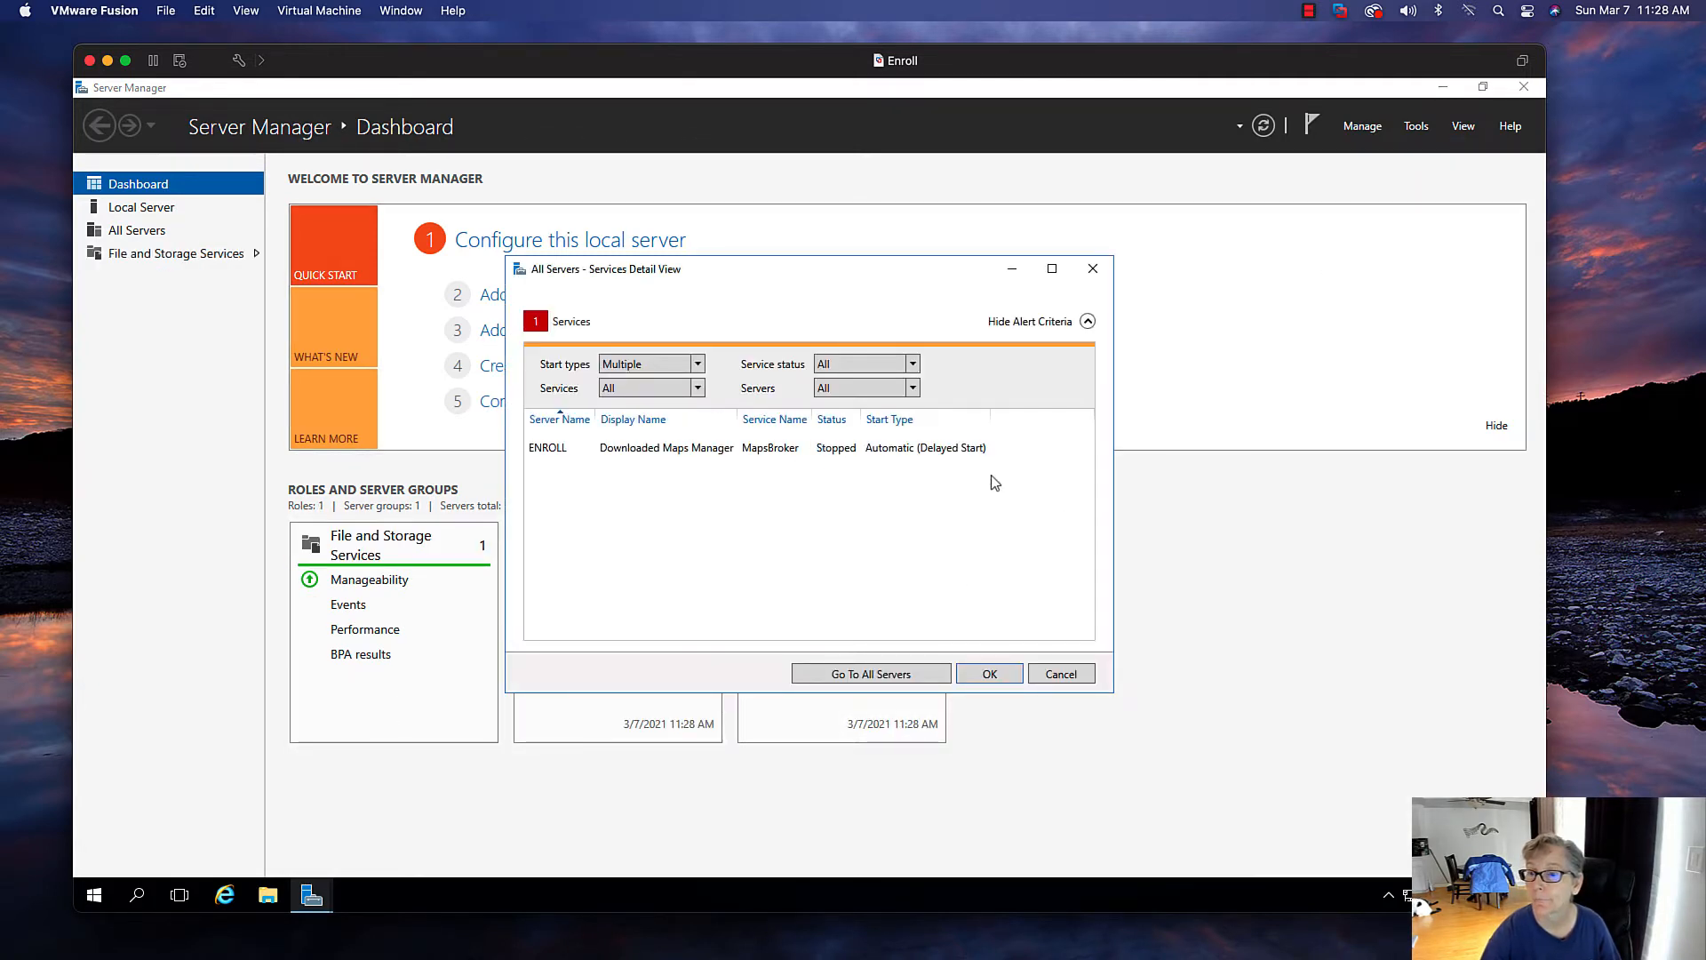
{"action": "left_click", "coordinate": [1035, 680]}
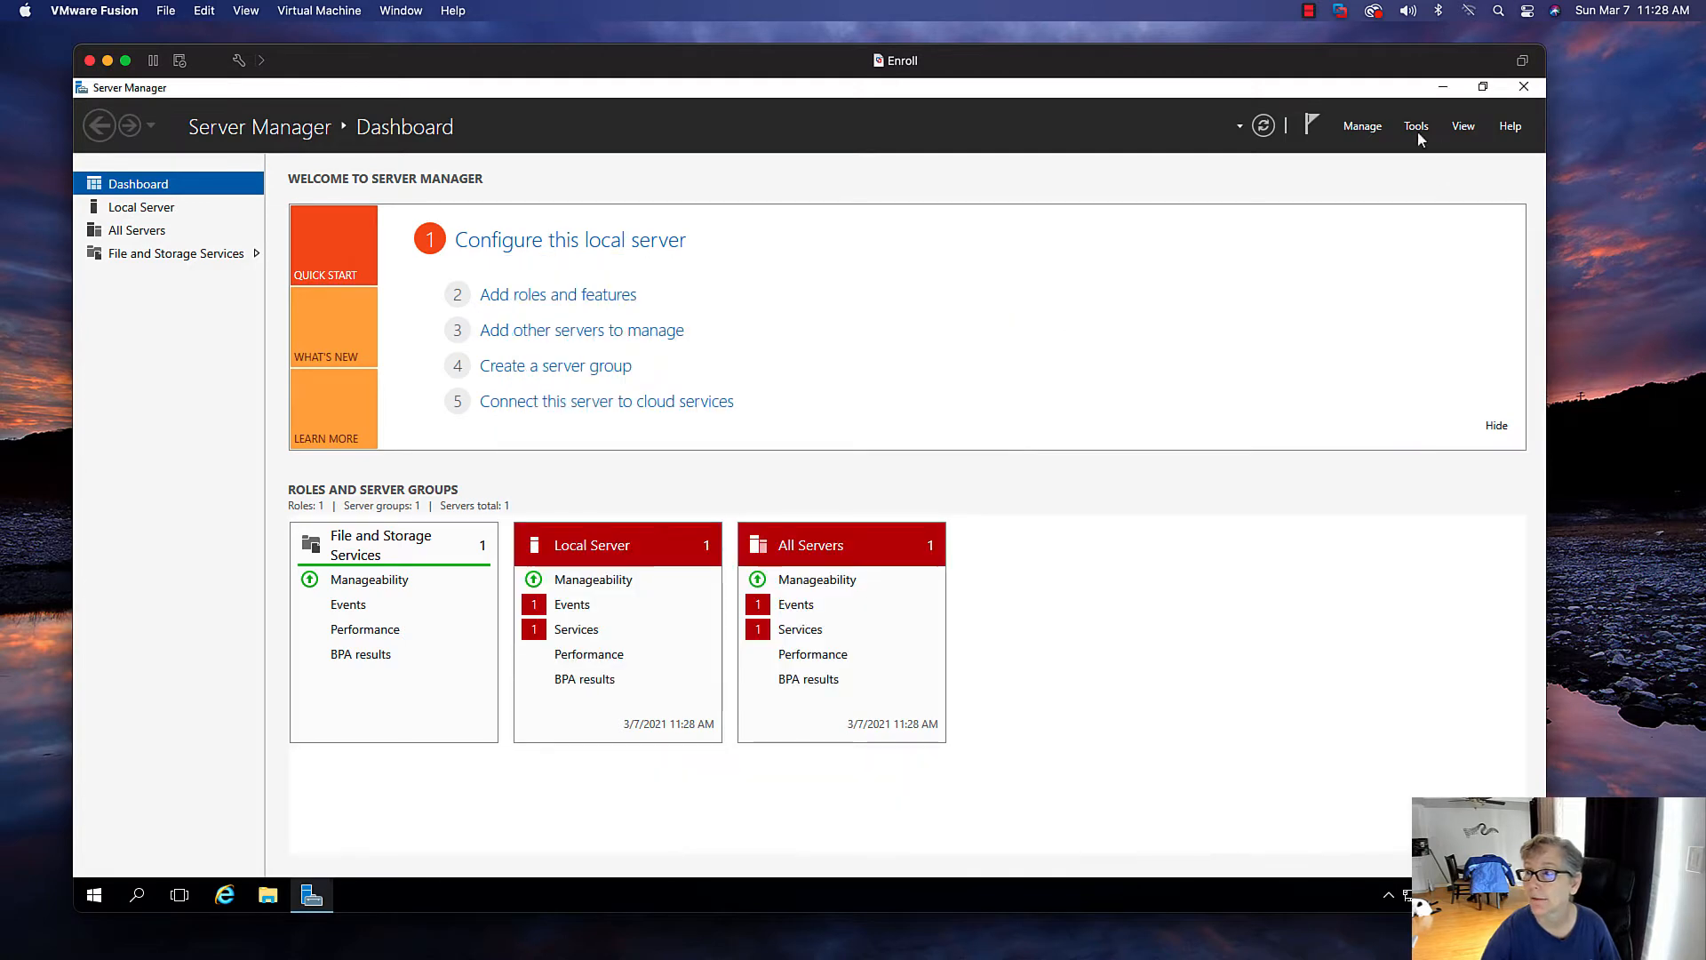
Start the Add Roles and Features wizard with a role-based installation on the local server
{"action": "left_click", "coordinate": [1362, 127]}
{"action": "left_click", "coordinate": [1404, 162]}
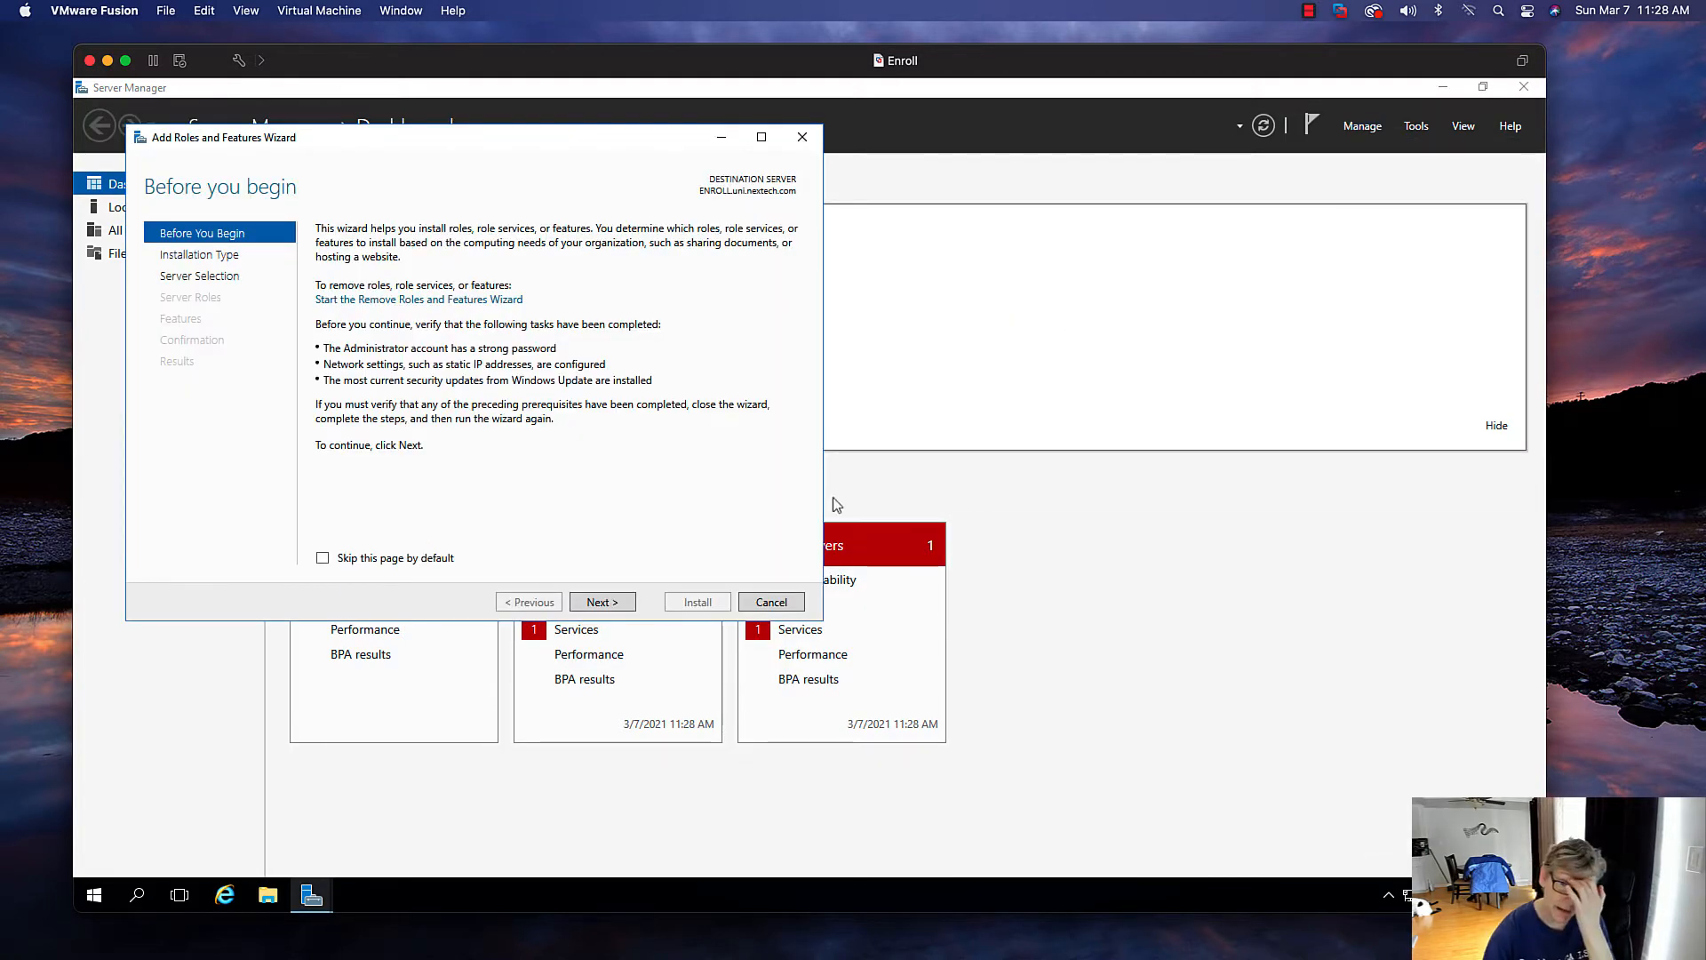
{"action": "left_click", "coordinate": [601, 601]}
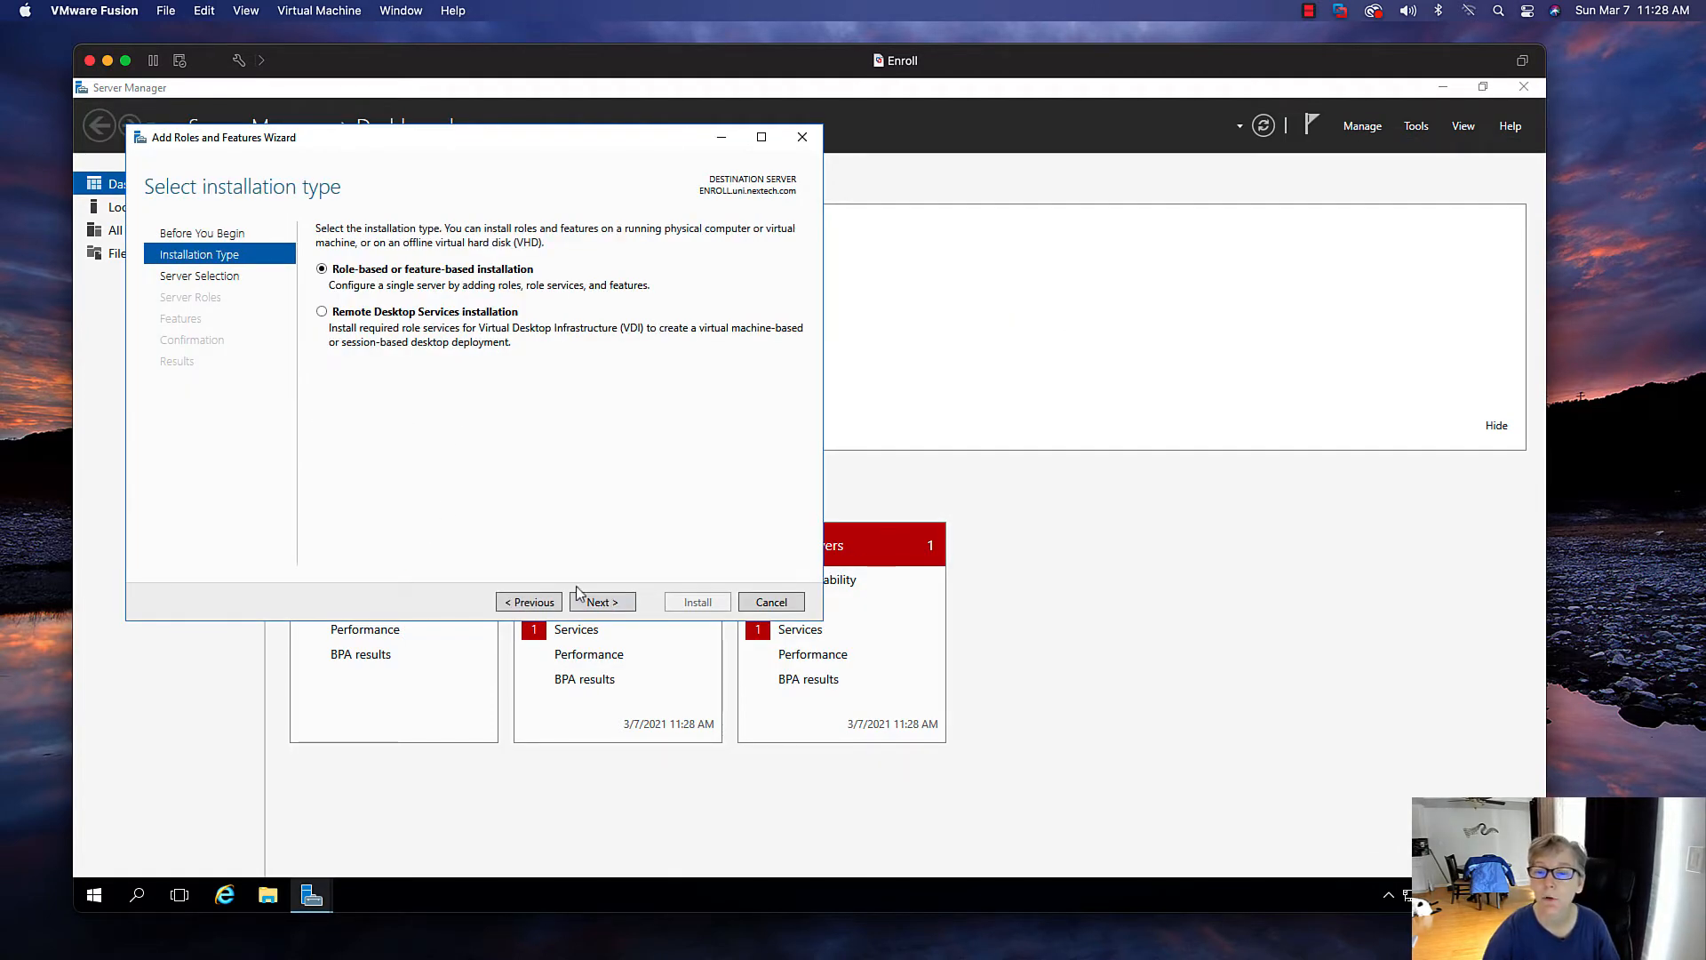
{"action": "left_click", "coordinate": [600, 601]}
{"action": "left_click", "coordinate": [612, 605]}
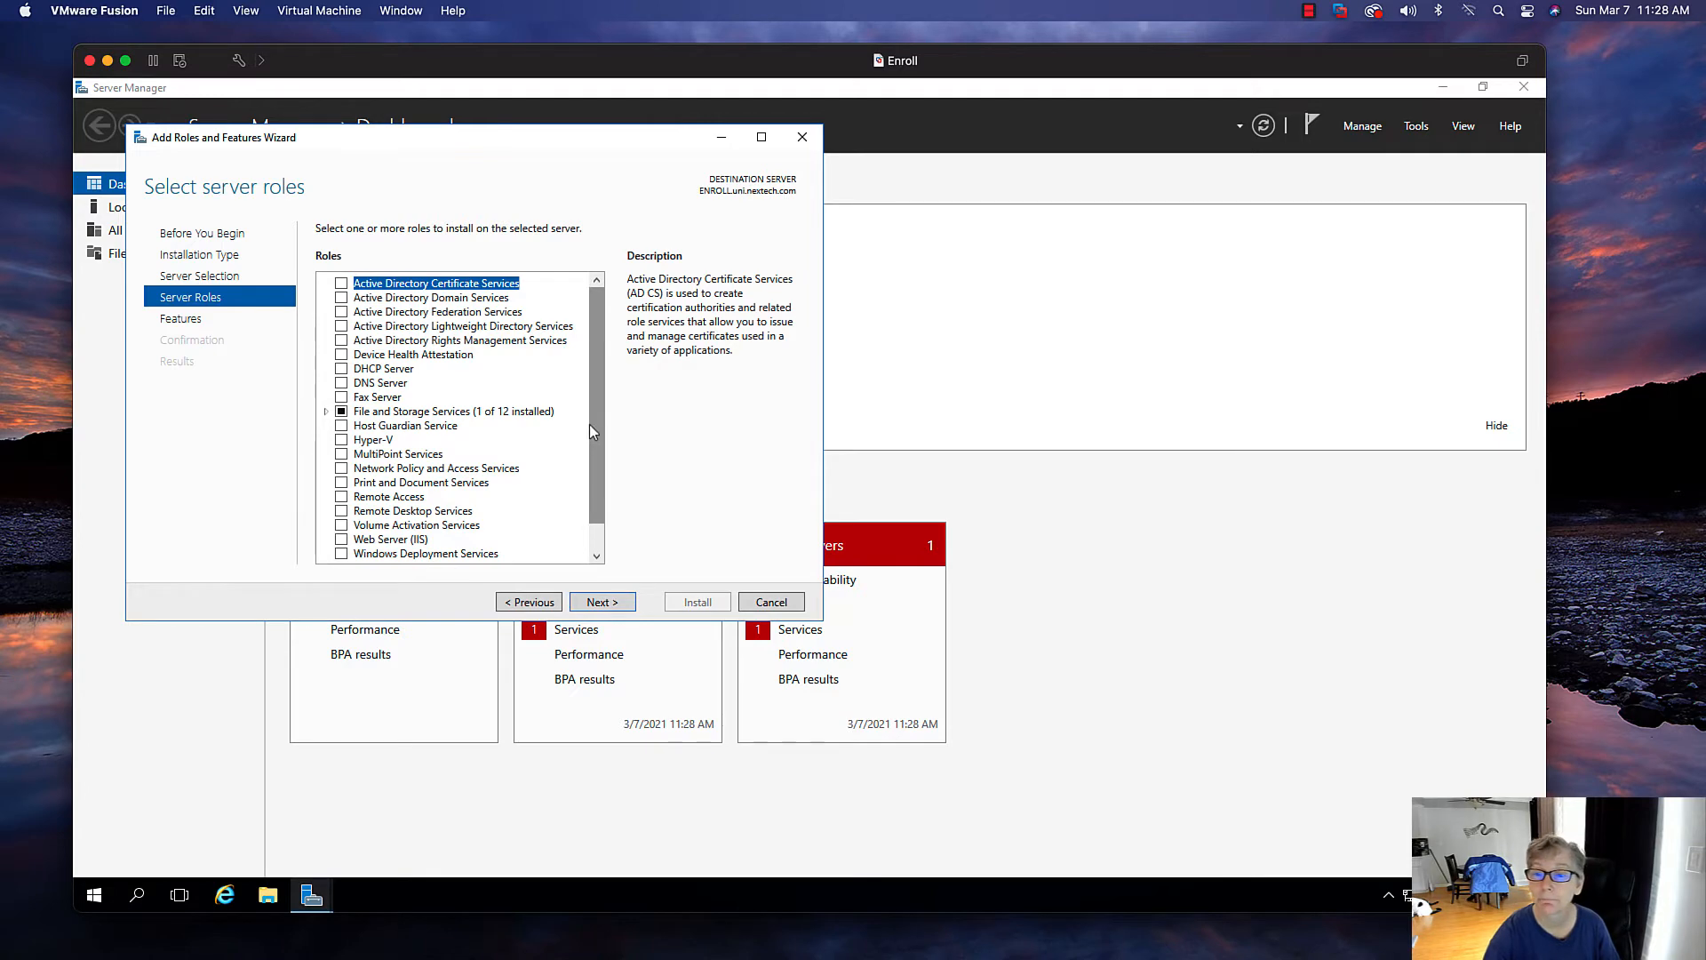
Select the Web Server (IIS) role with its required features and continue
{"action": "scroll", "coordinate": [590, 424], "scroll_direction": "down", "scroll_amount": 1}
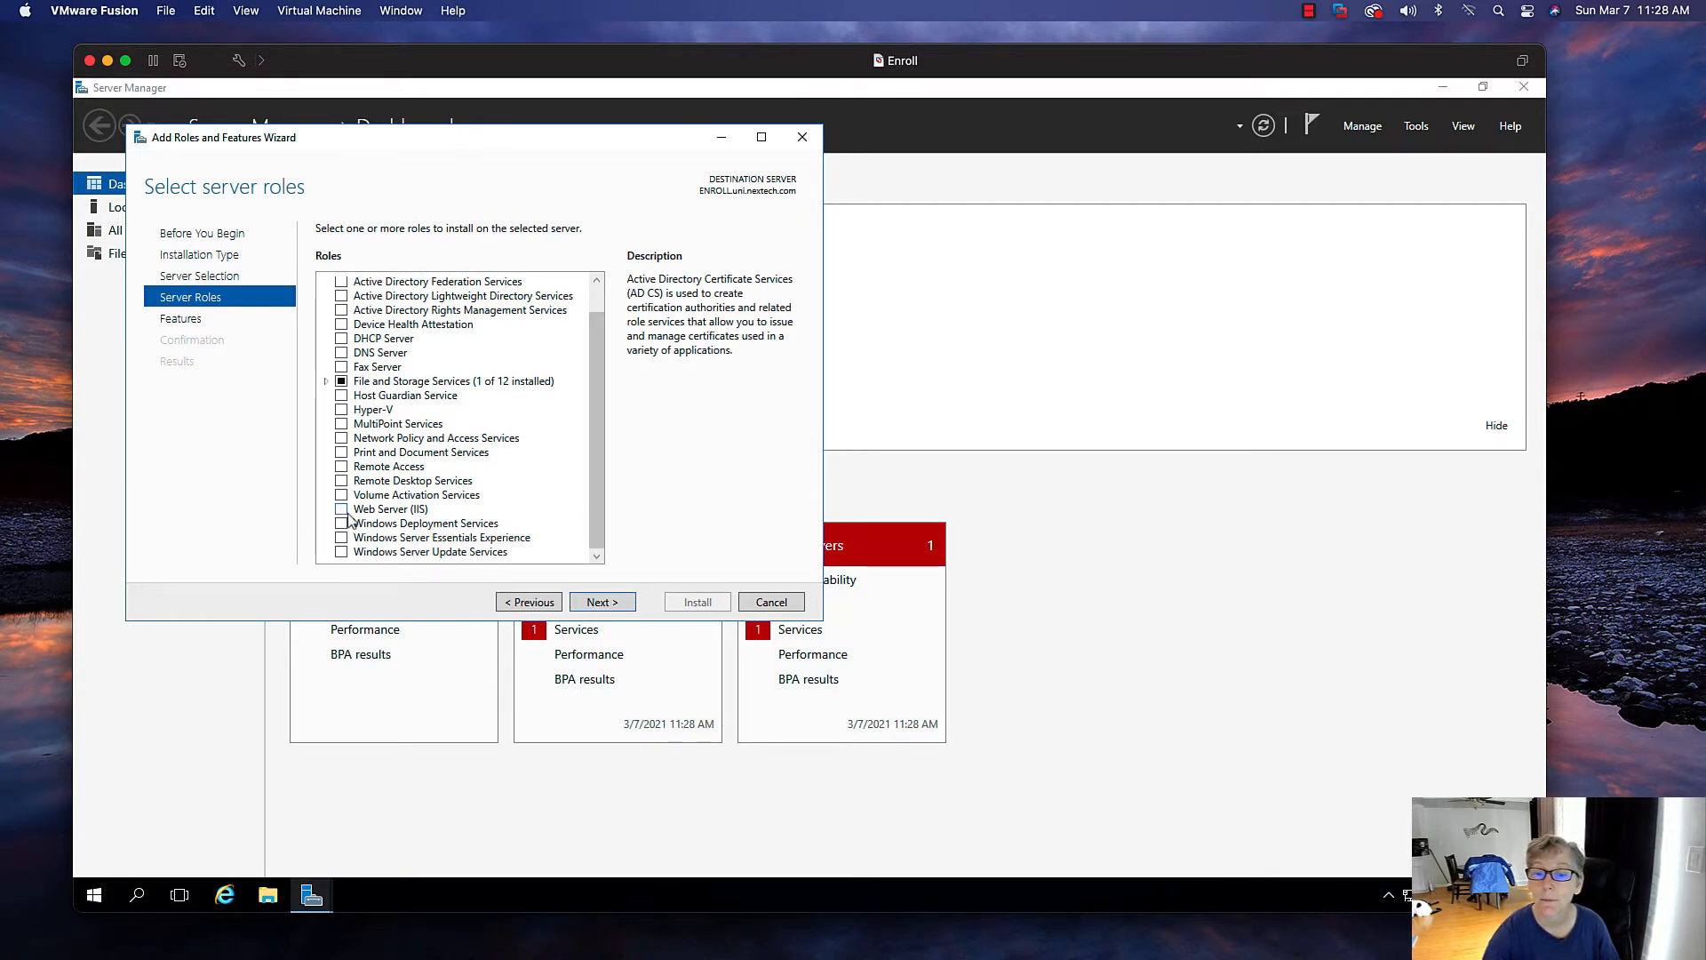
{"action": "left_click", "coordinate": [343, 509]}
{"action": "left_click", "coordinate": [531, 523]}
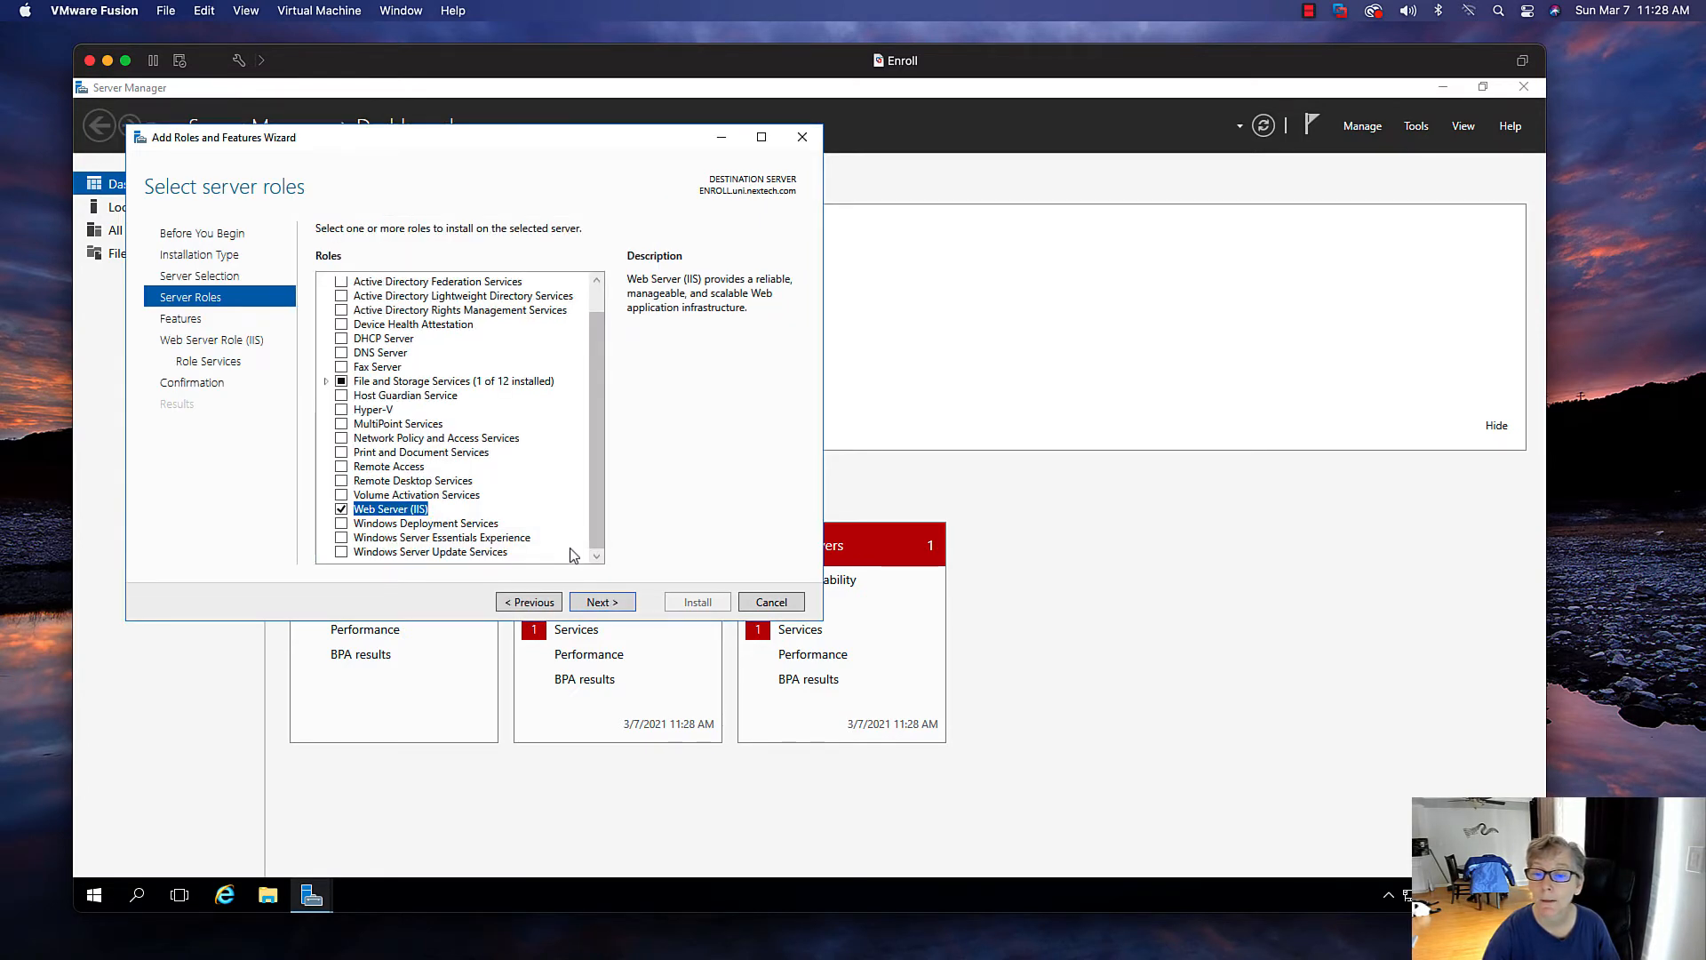
{"action": "left_click", "coordinate": [601, 602]}
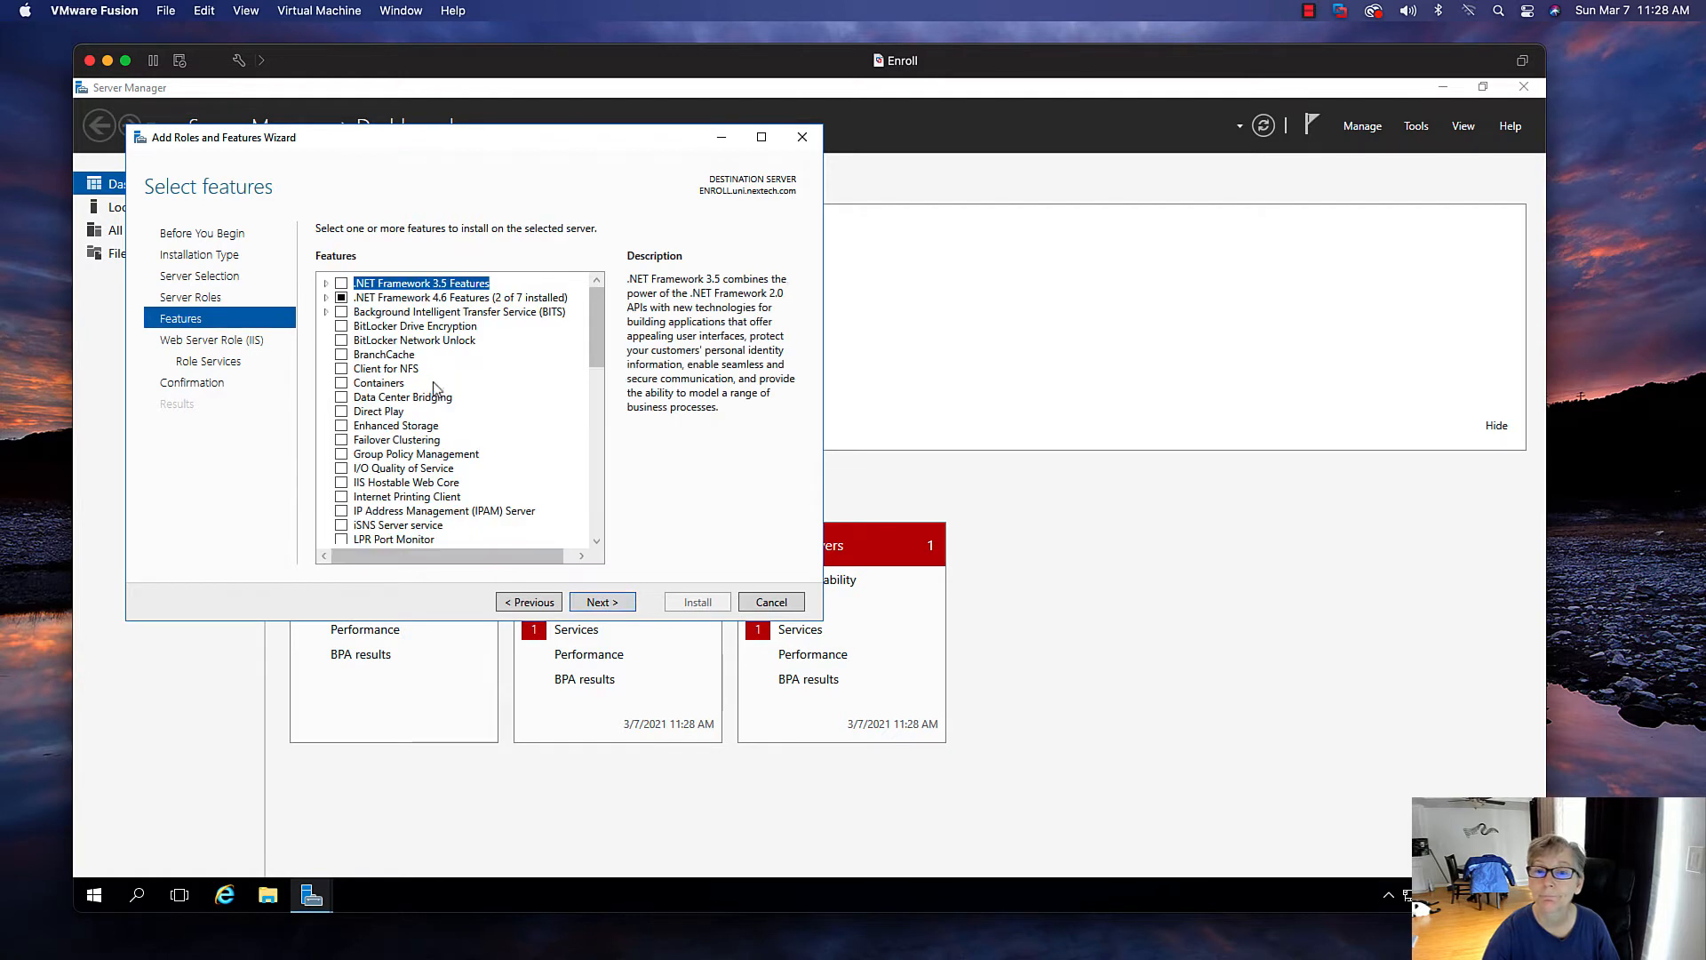
Add the .NET Framework 3.5 Features and continue past the features page
{"action": "left_click", "coordinate": [341, 285]}
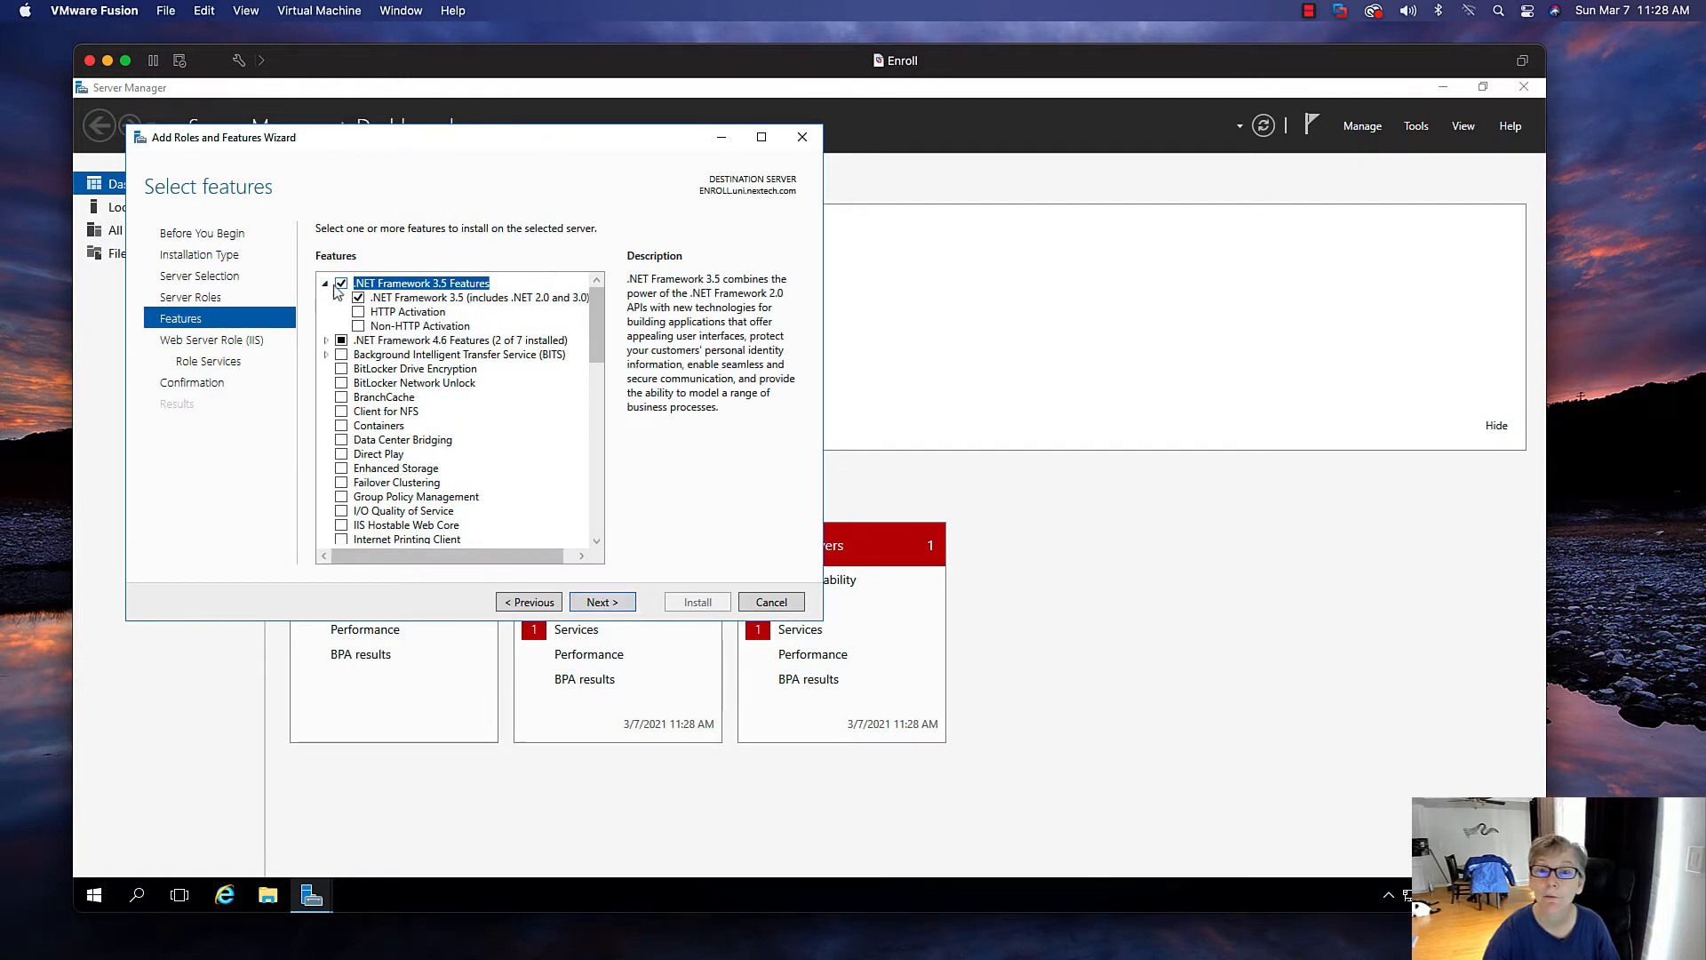
{"action": "left_click", "coordinate": [325, 283]}
{"action": "left_click", "coordinate": [325, 297]}
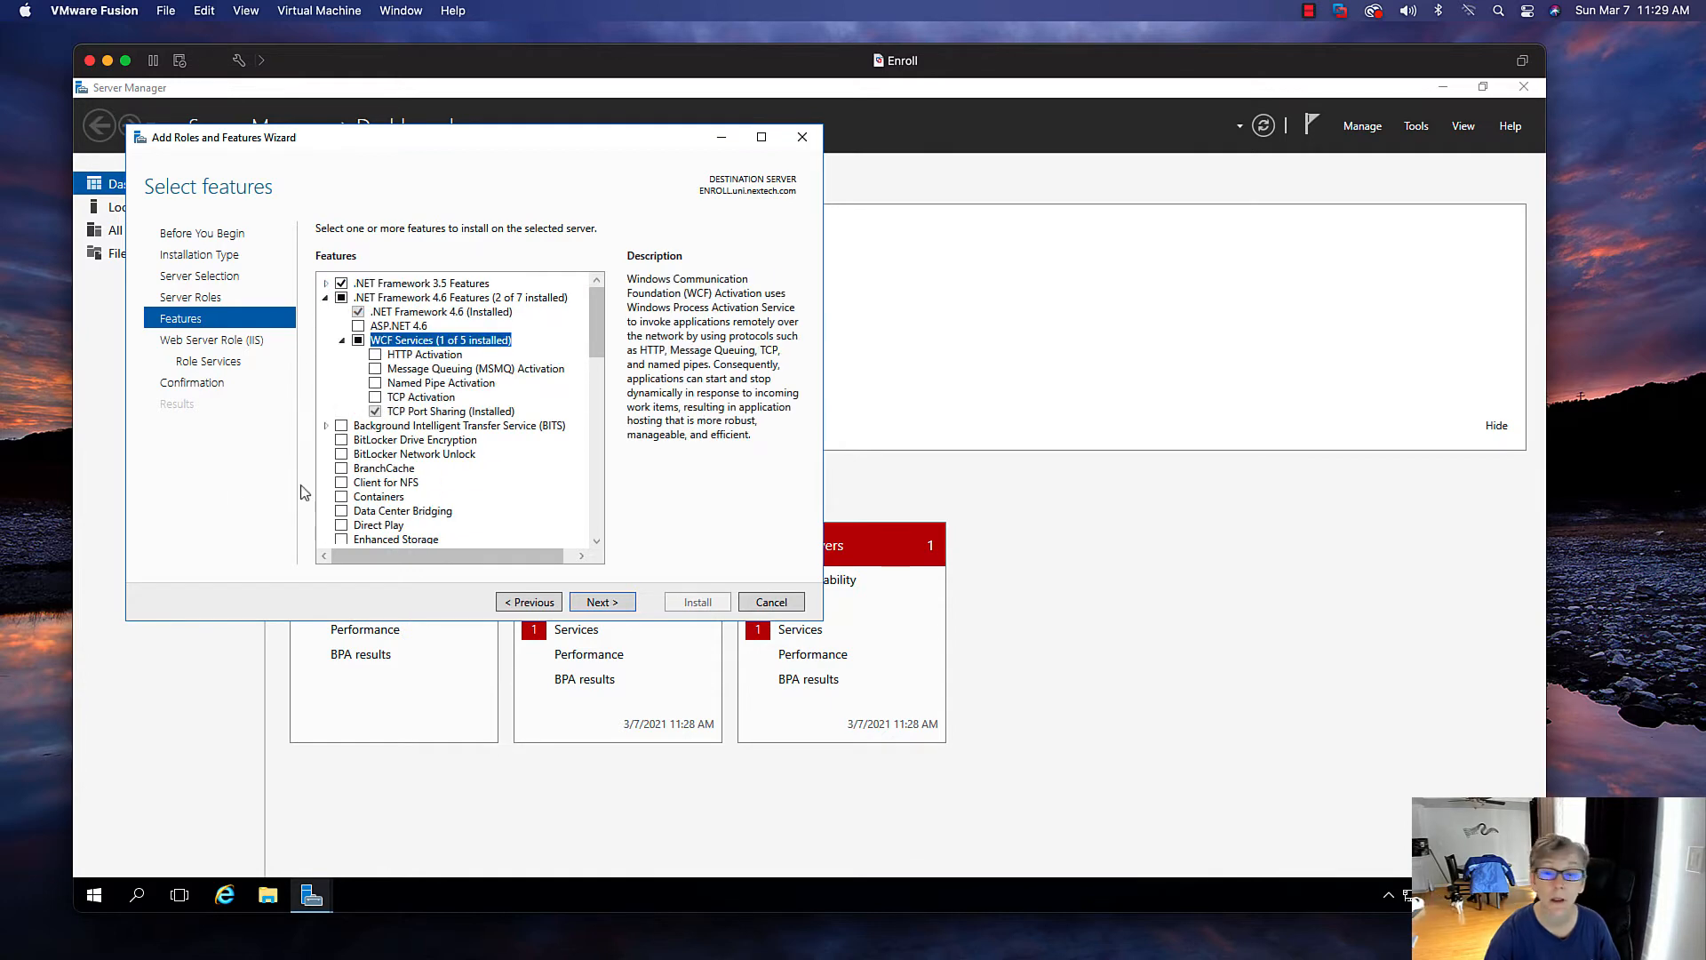
{"action": "left_click", "coordinate": [601, 602]}
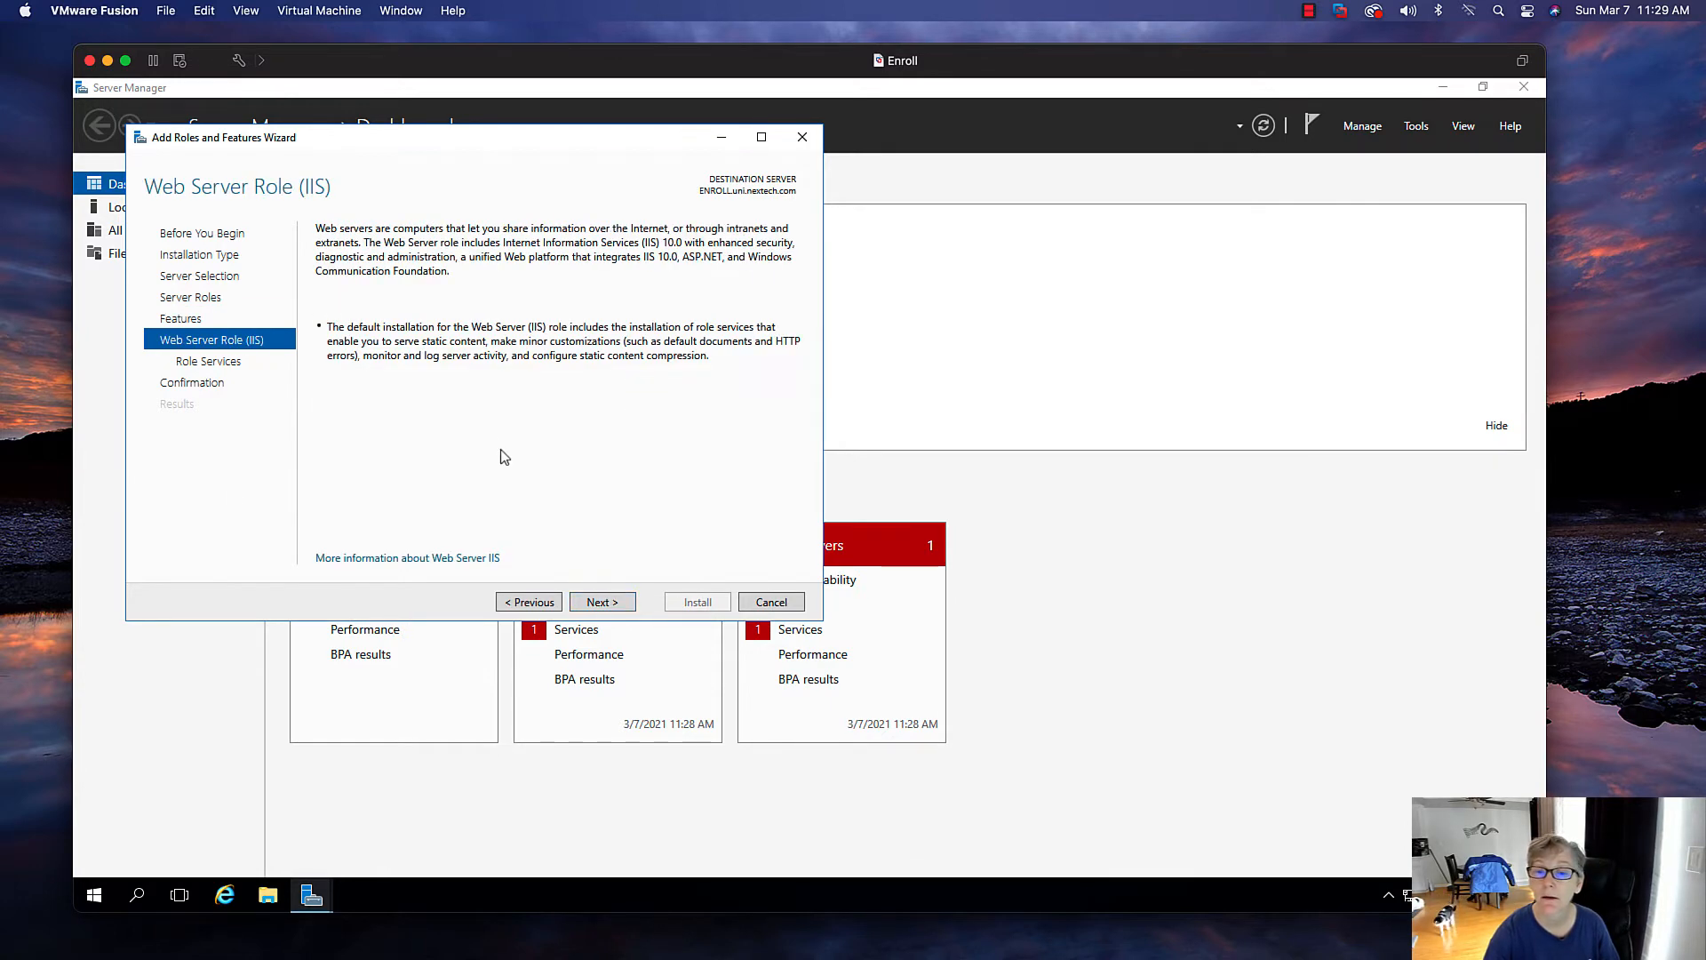
Add Windows Authentication to the Web Server security role services
{"action": "left_click", "coordinate": [613, 602]}
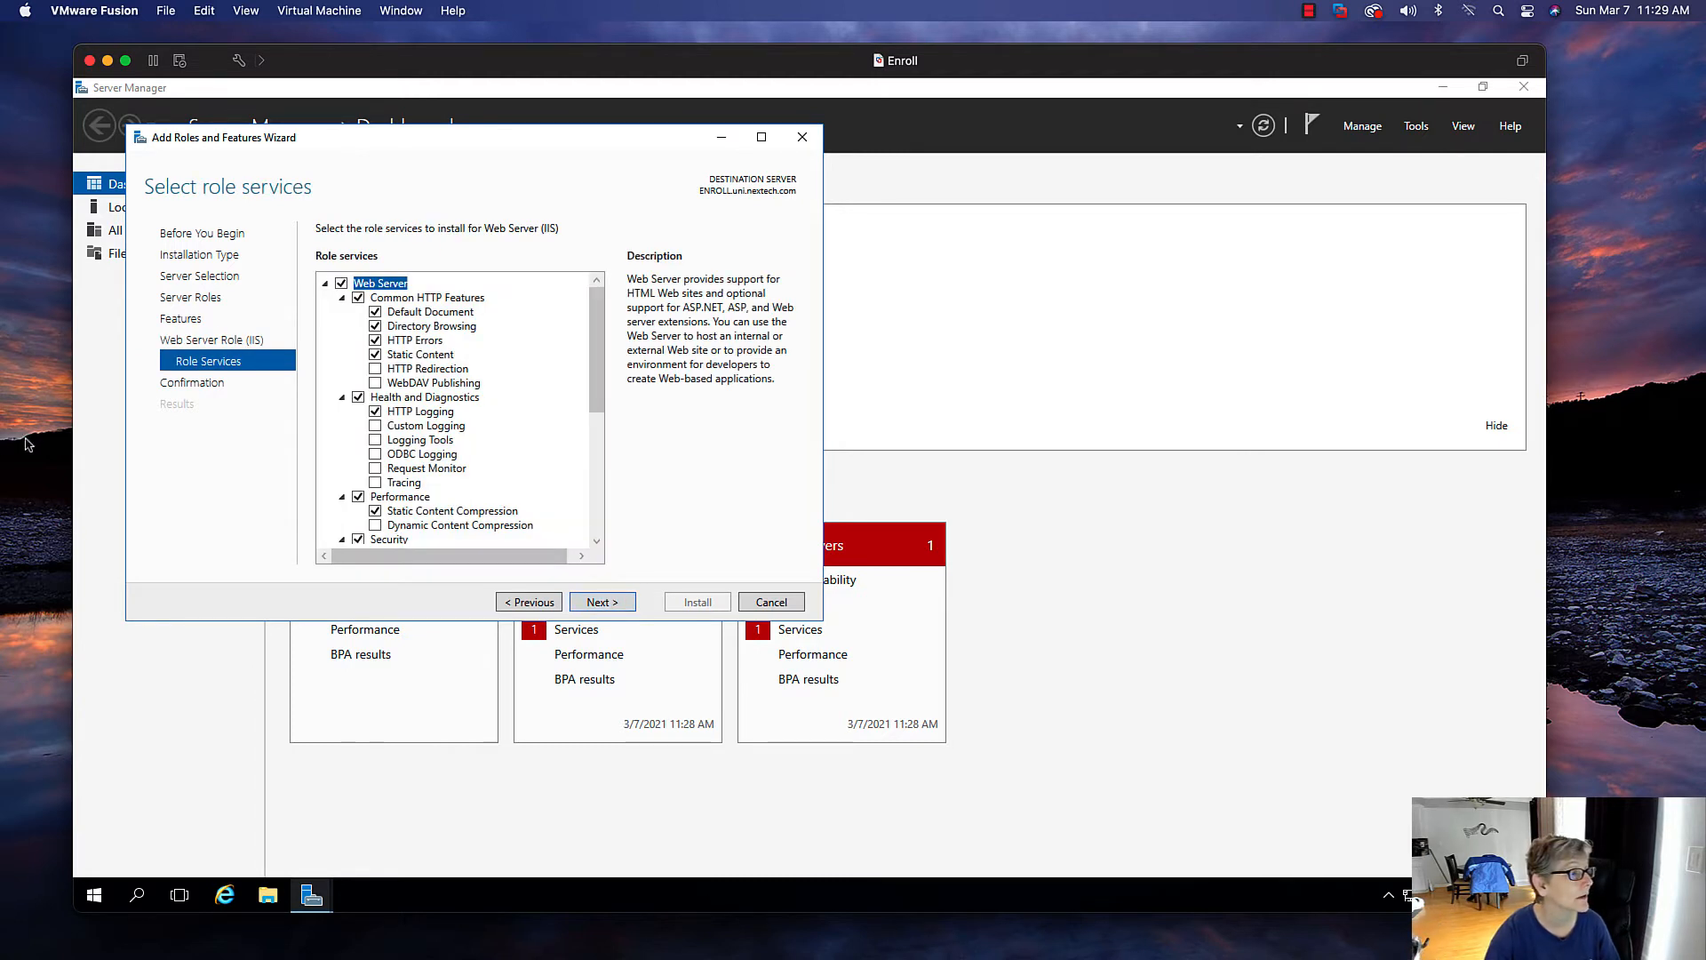
{"action": "left_click_drag", "start_coordinate": [595, 364], "coordinate": [595, 438]}
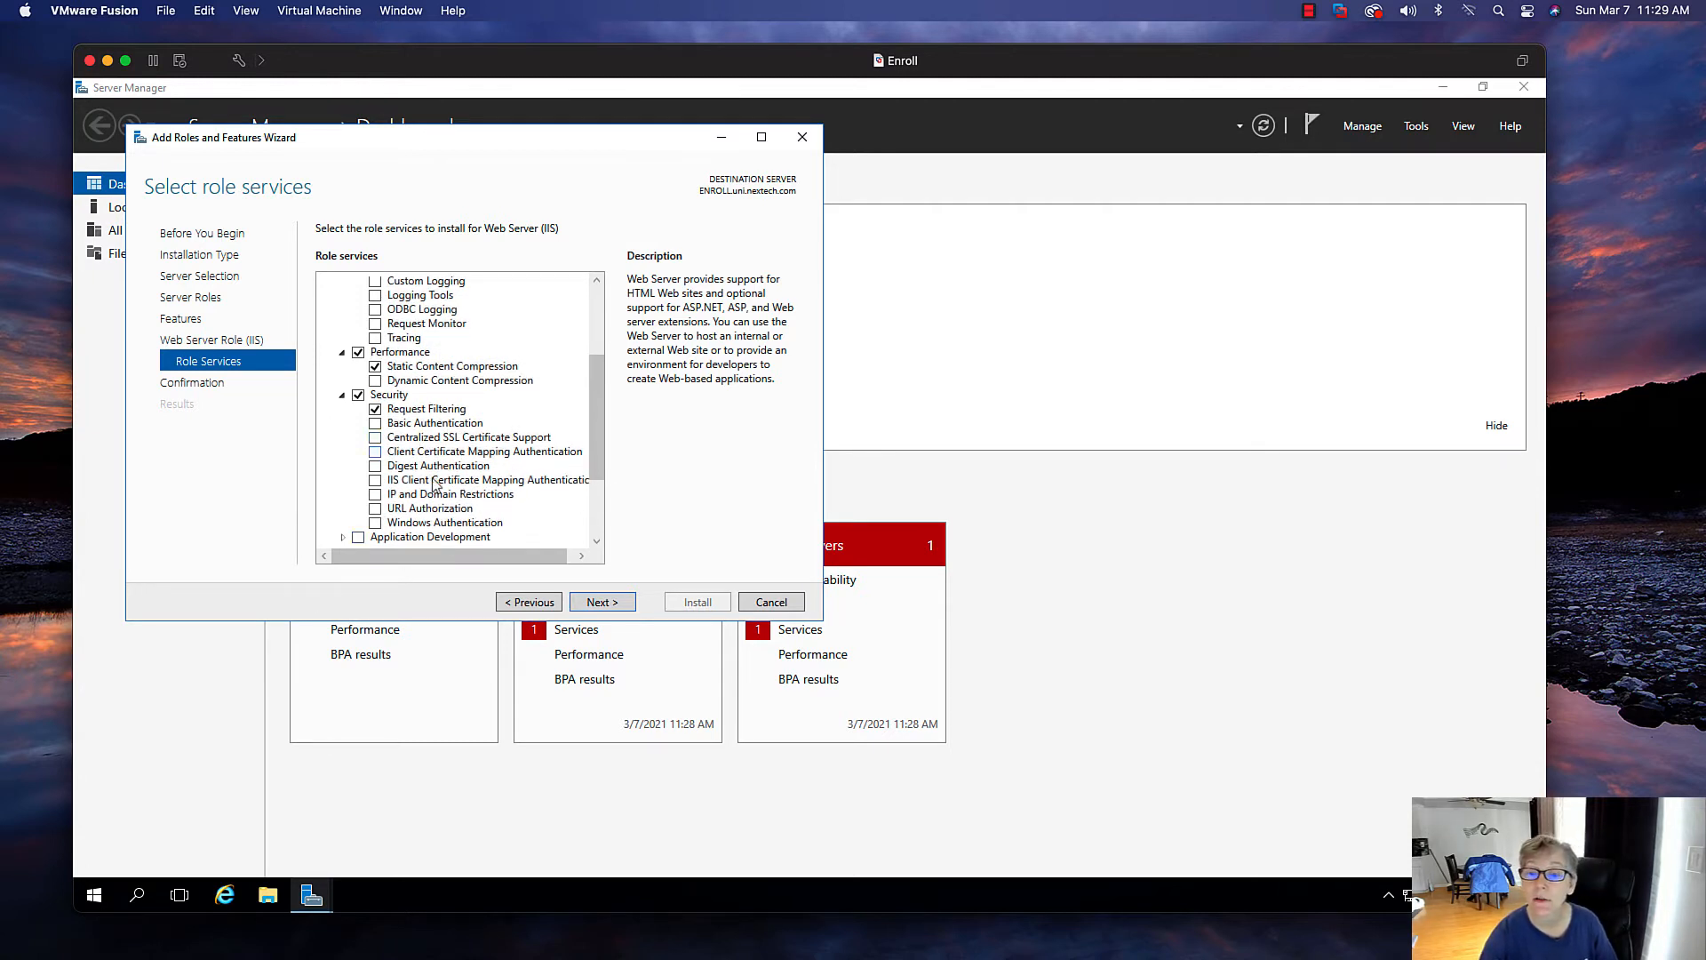
{"action": "left_click", "coordinate": [375, 523]}
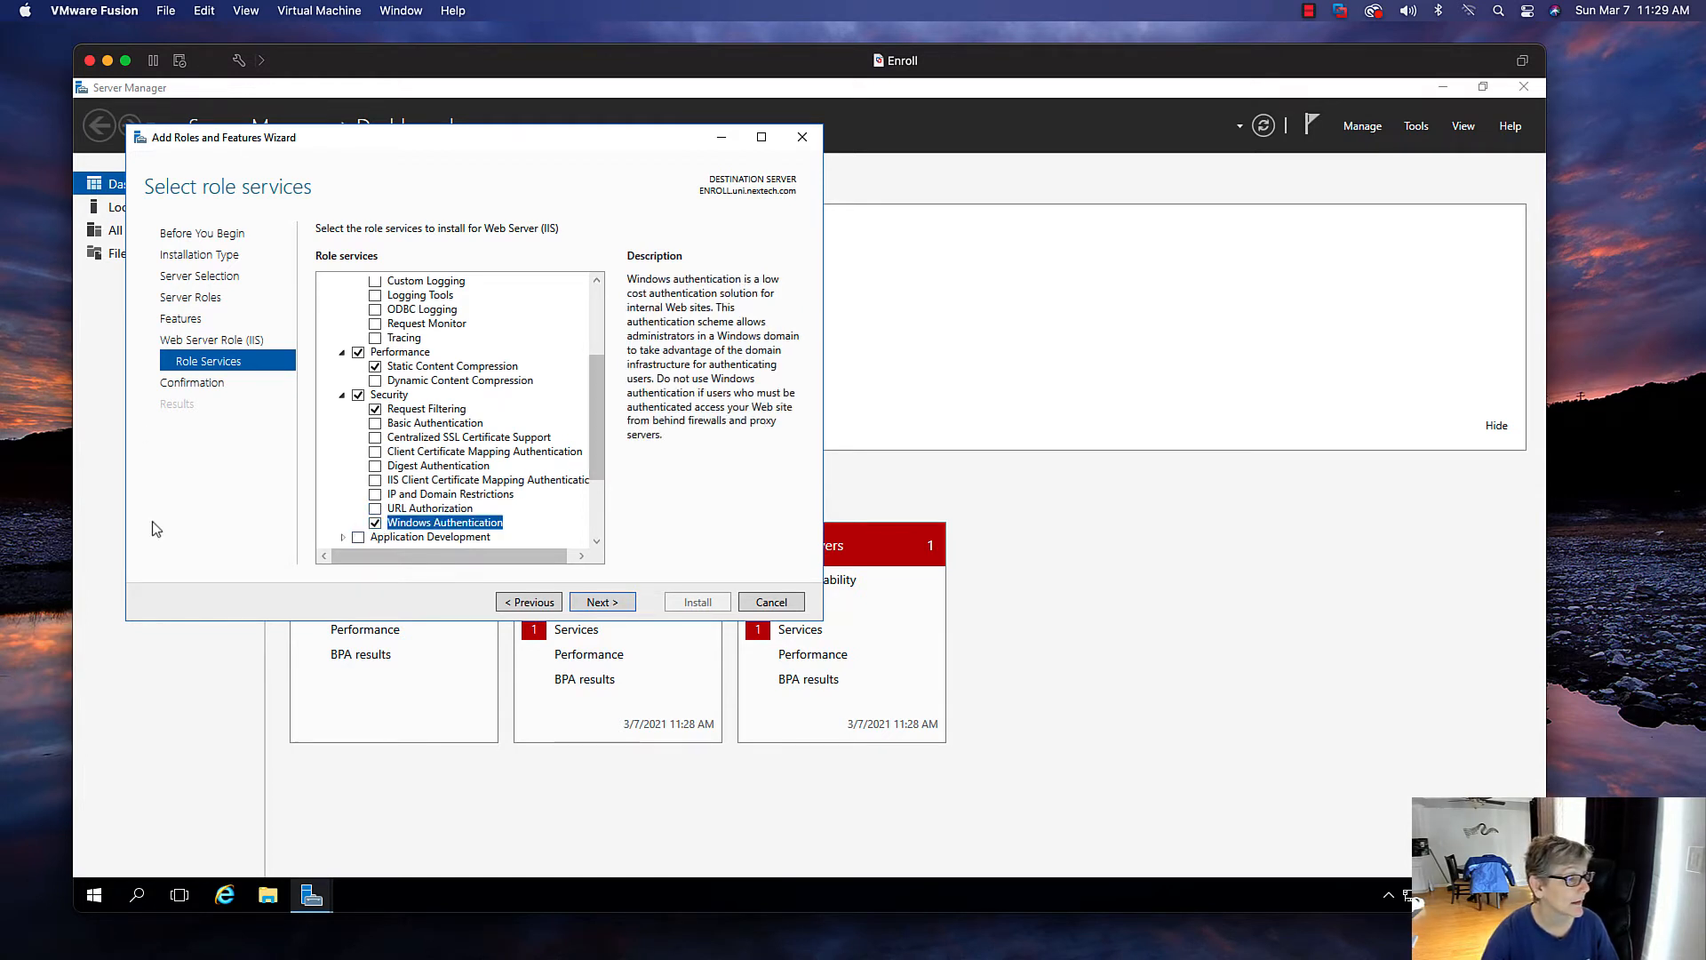
Enable IIS 6 Management Compatibility with IIS 6 Metabase Compatibility and install the selected roles and features
{"action": "scroll", "coordinate": [596, 408], "scroll_direction": "down", "scroll_amount": 2}
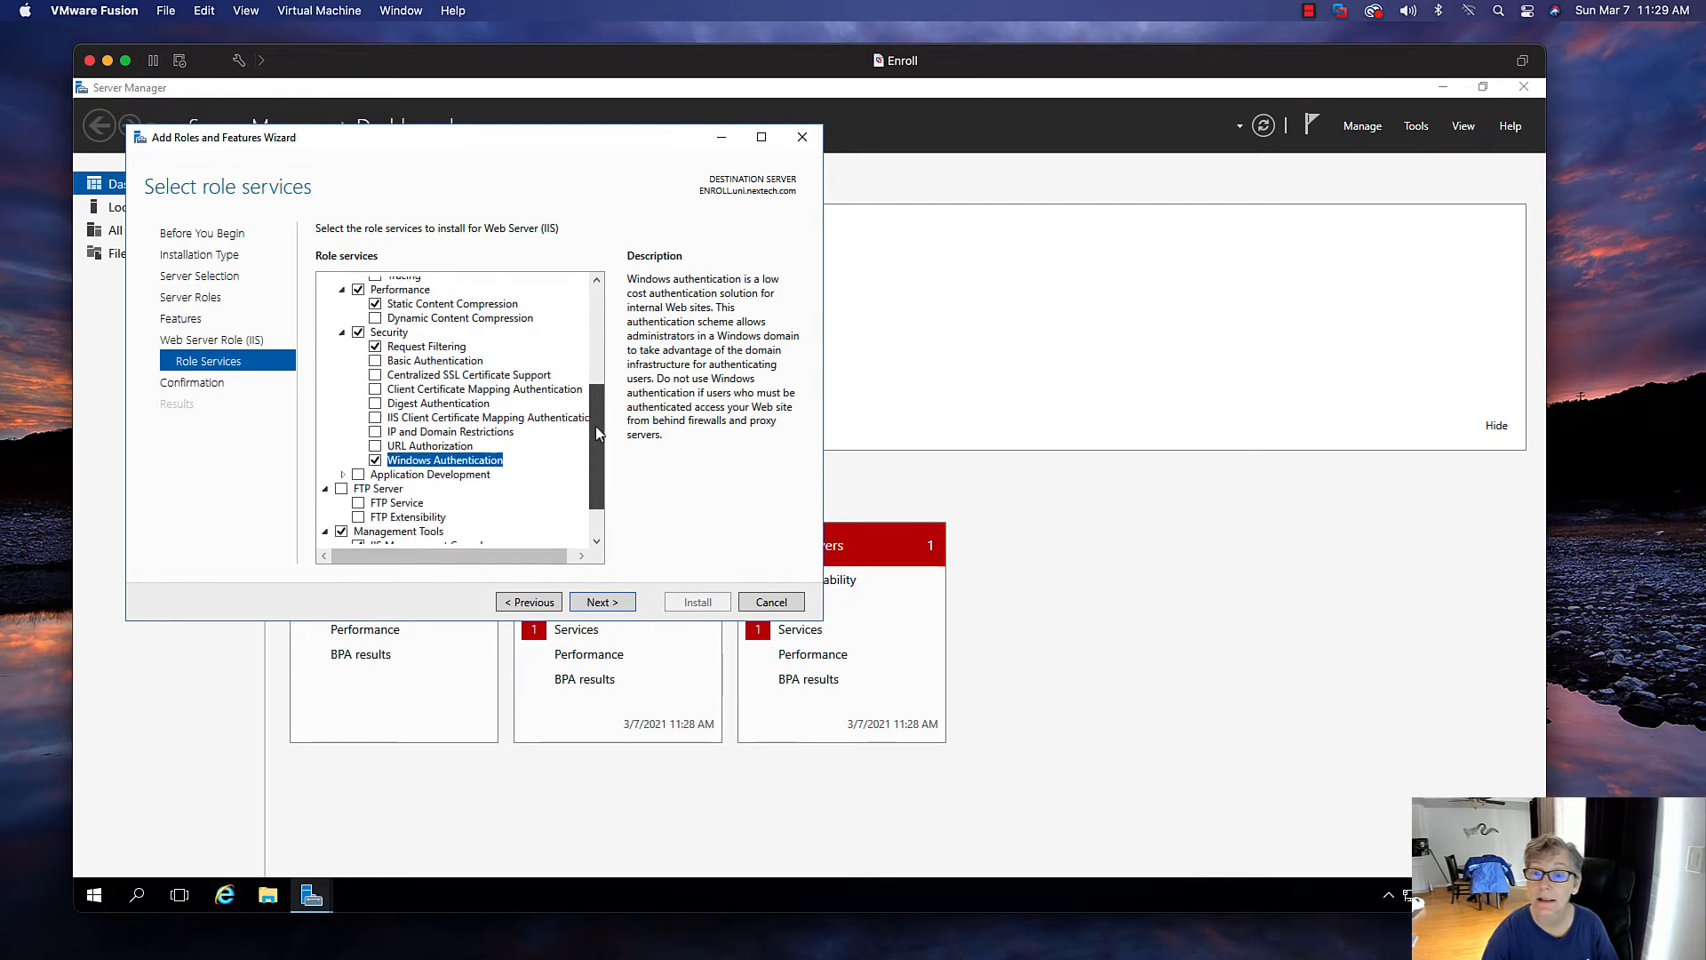
{"action": "scroll", "coordinate": [596, 424], "scroll_direction": "down", "scroll_amount": 2}
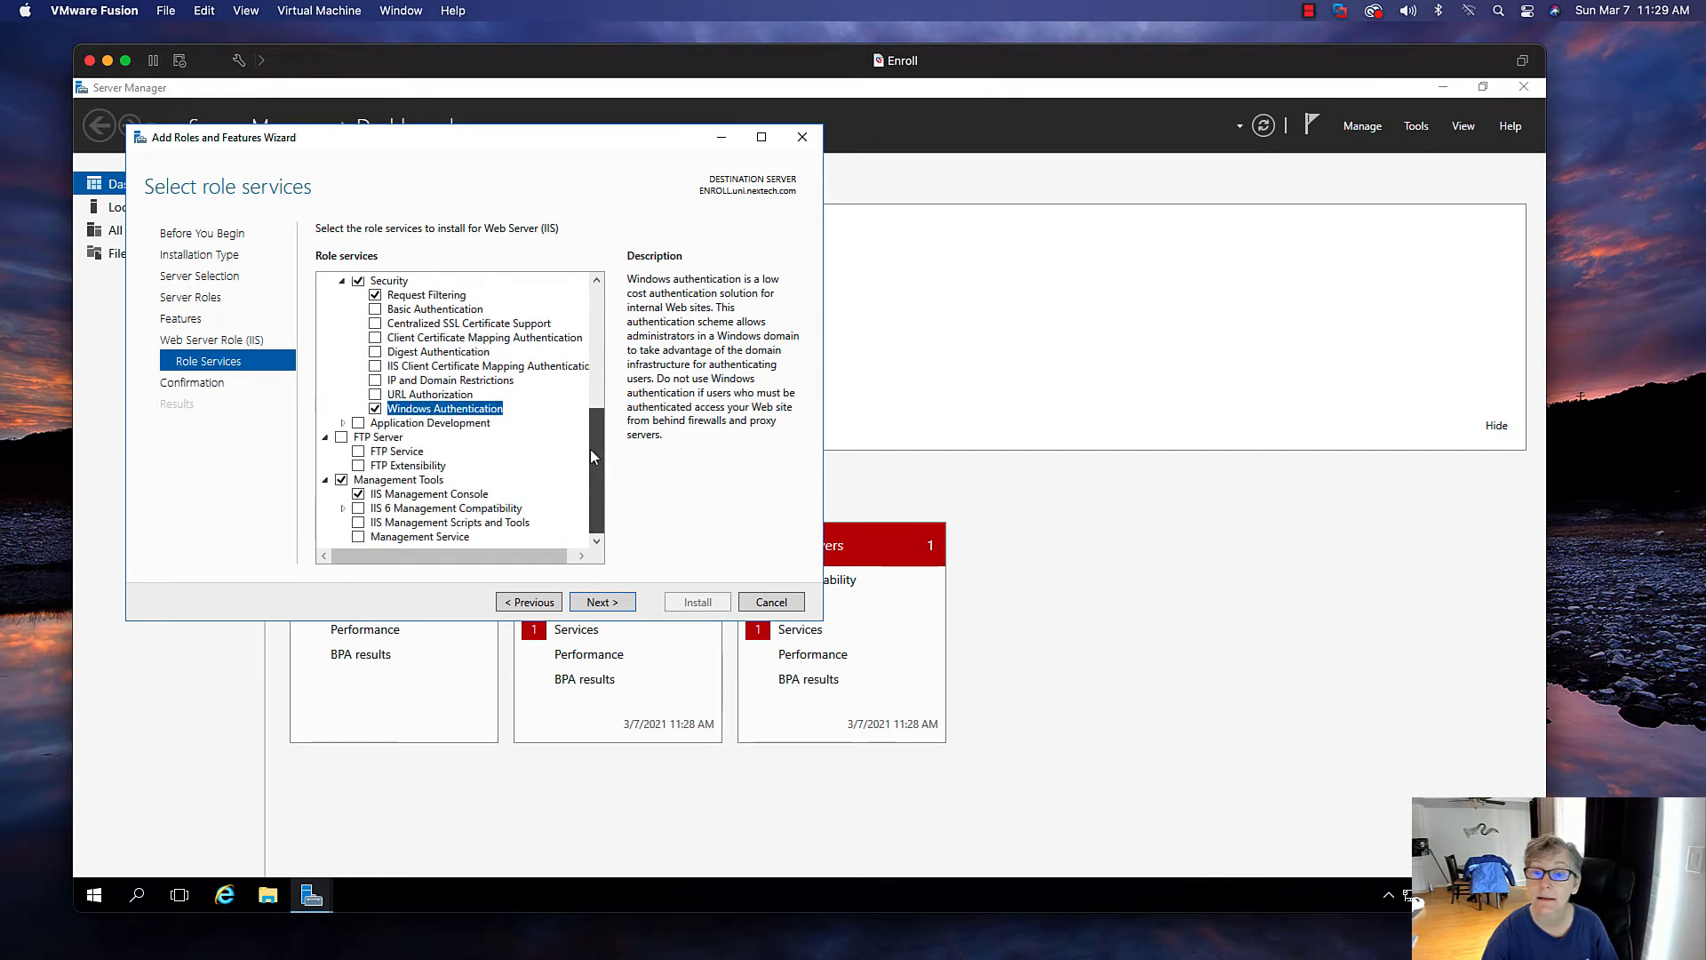
{"action": "left_click", "coordinate": [358, 509]}
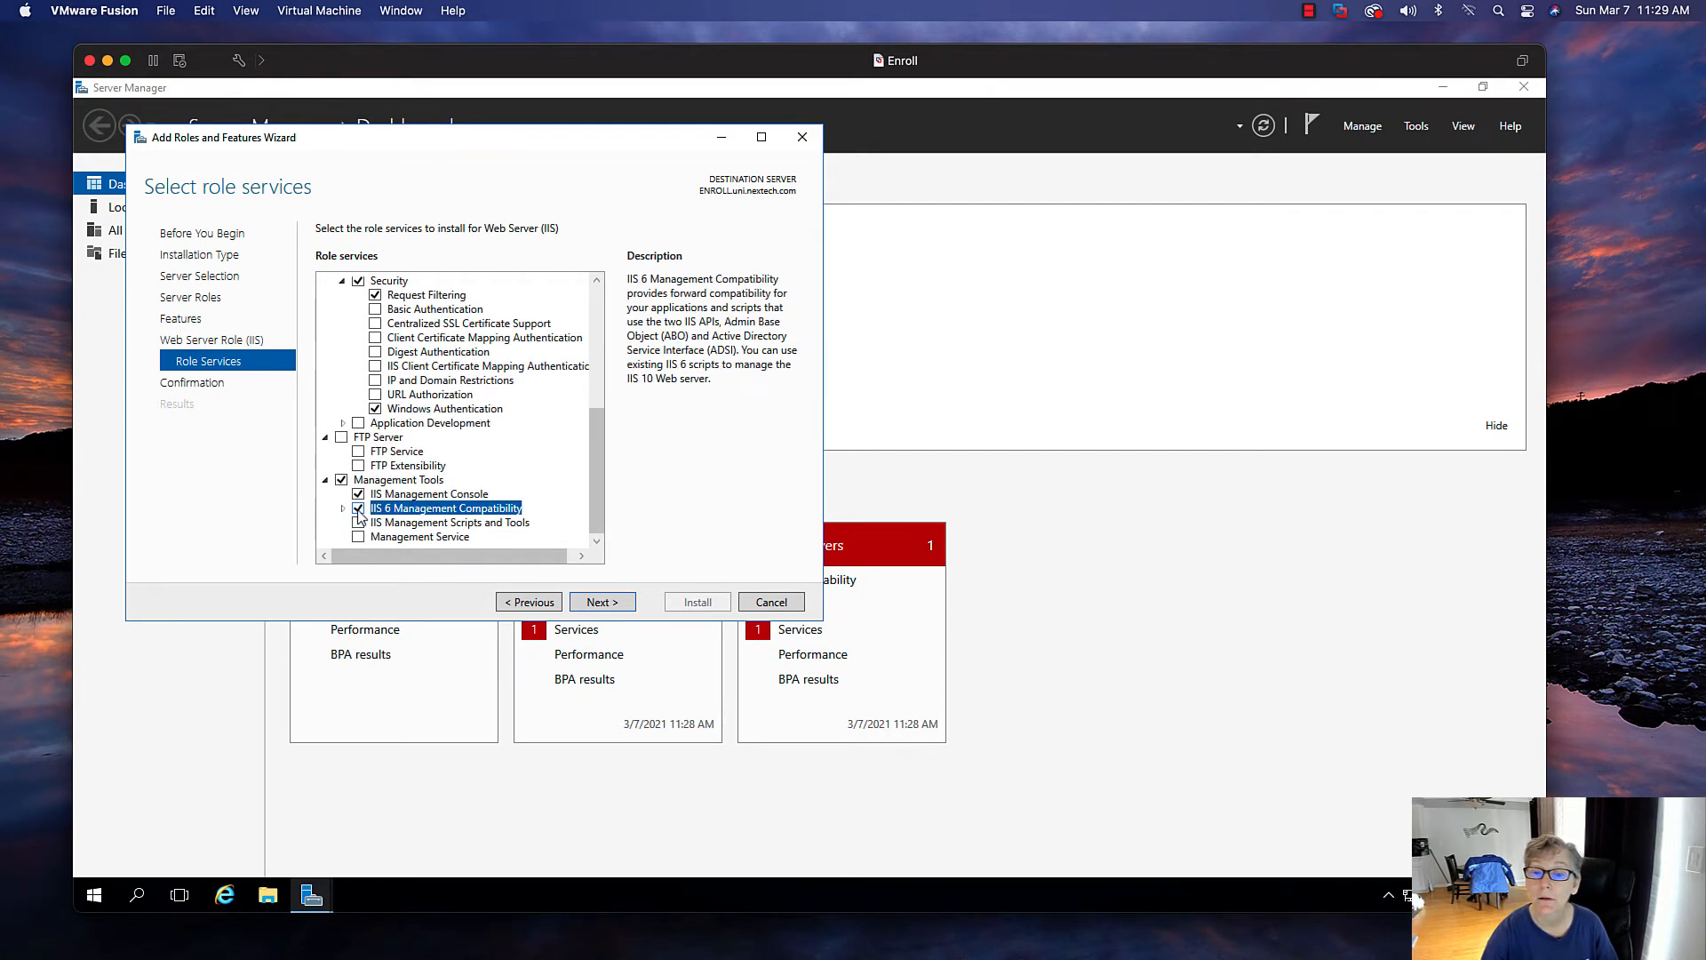
{"action": "left_click", "coordinate": [344, 509]}
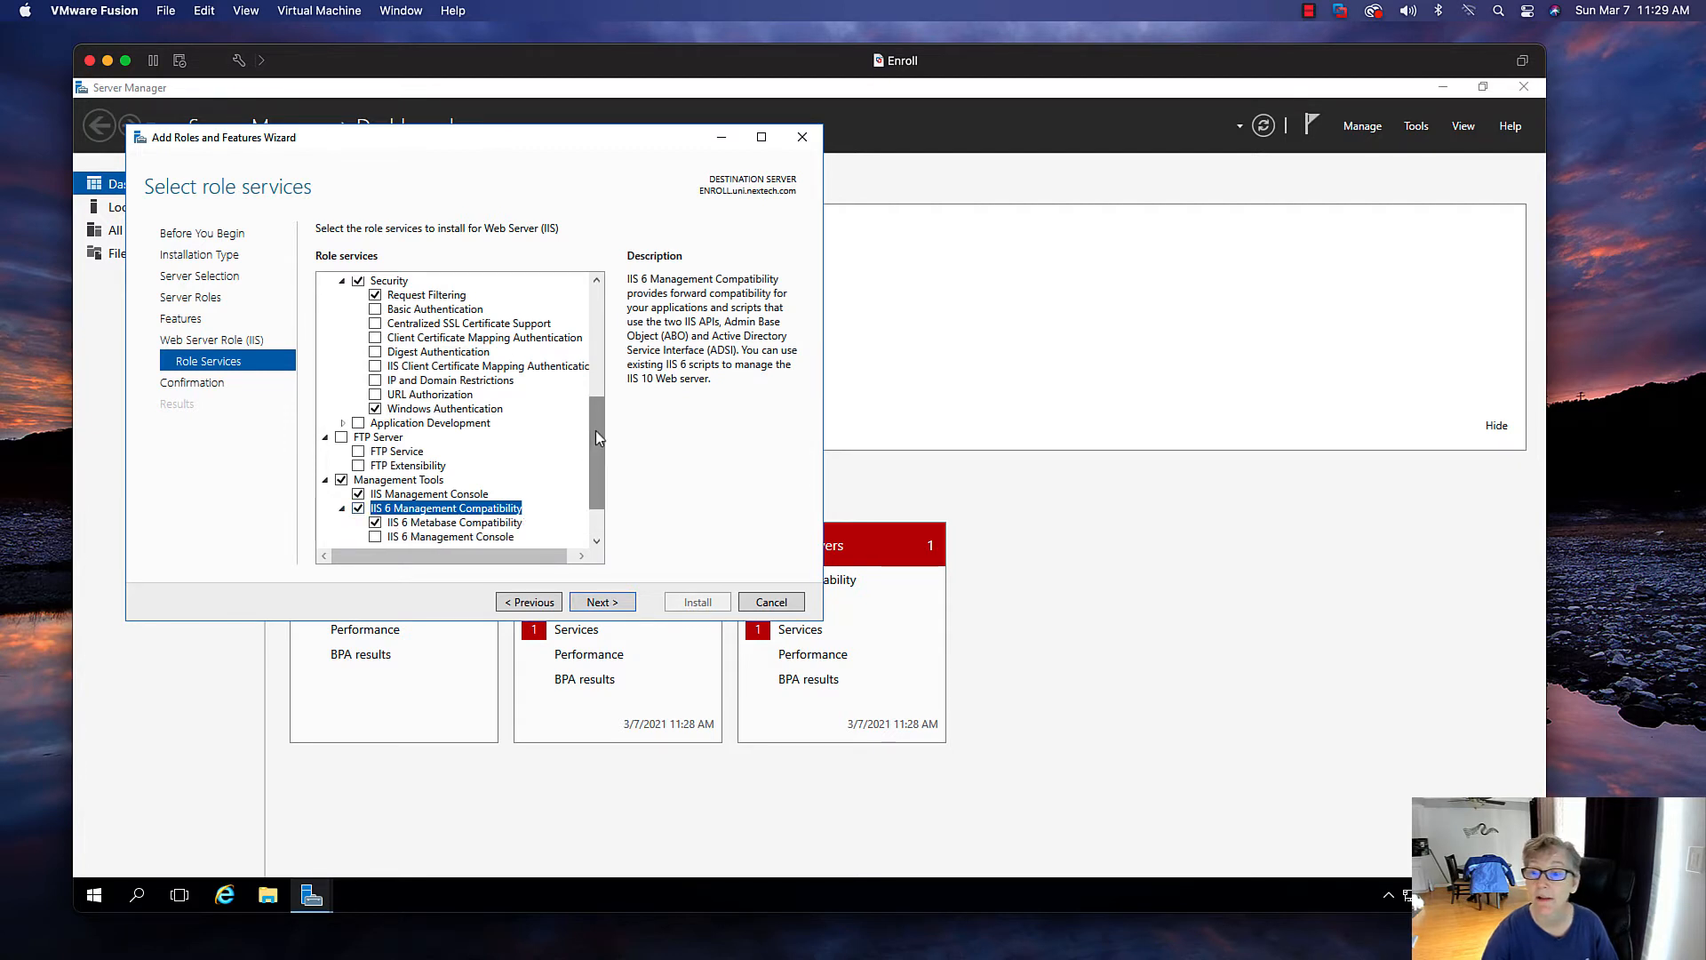
{"action": "scroll", "coordinate": [595, 484], "scroll_direction": "down", "scroll_amount": 2}
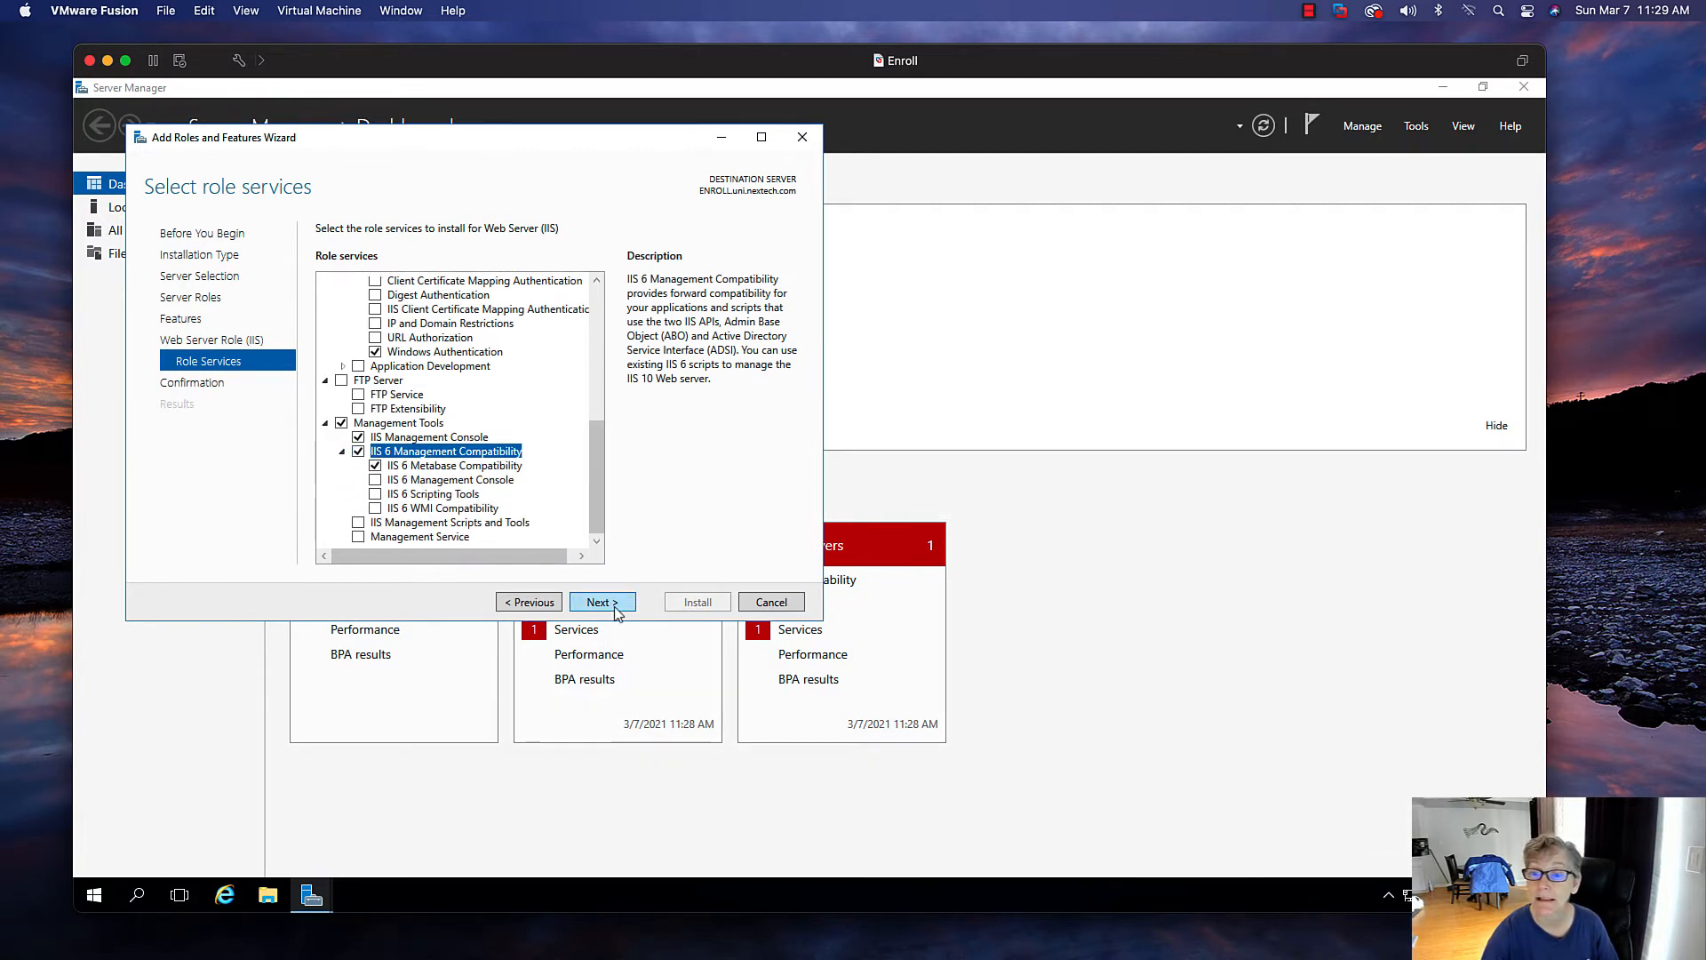
{"action": "left_click", "coordinate": [602, 602]}
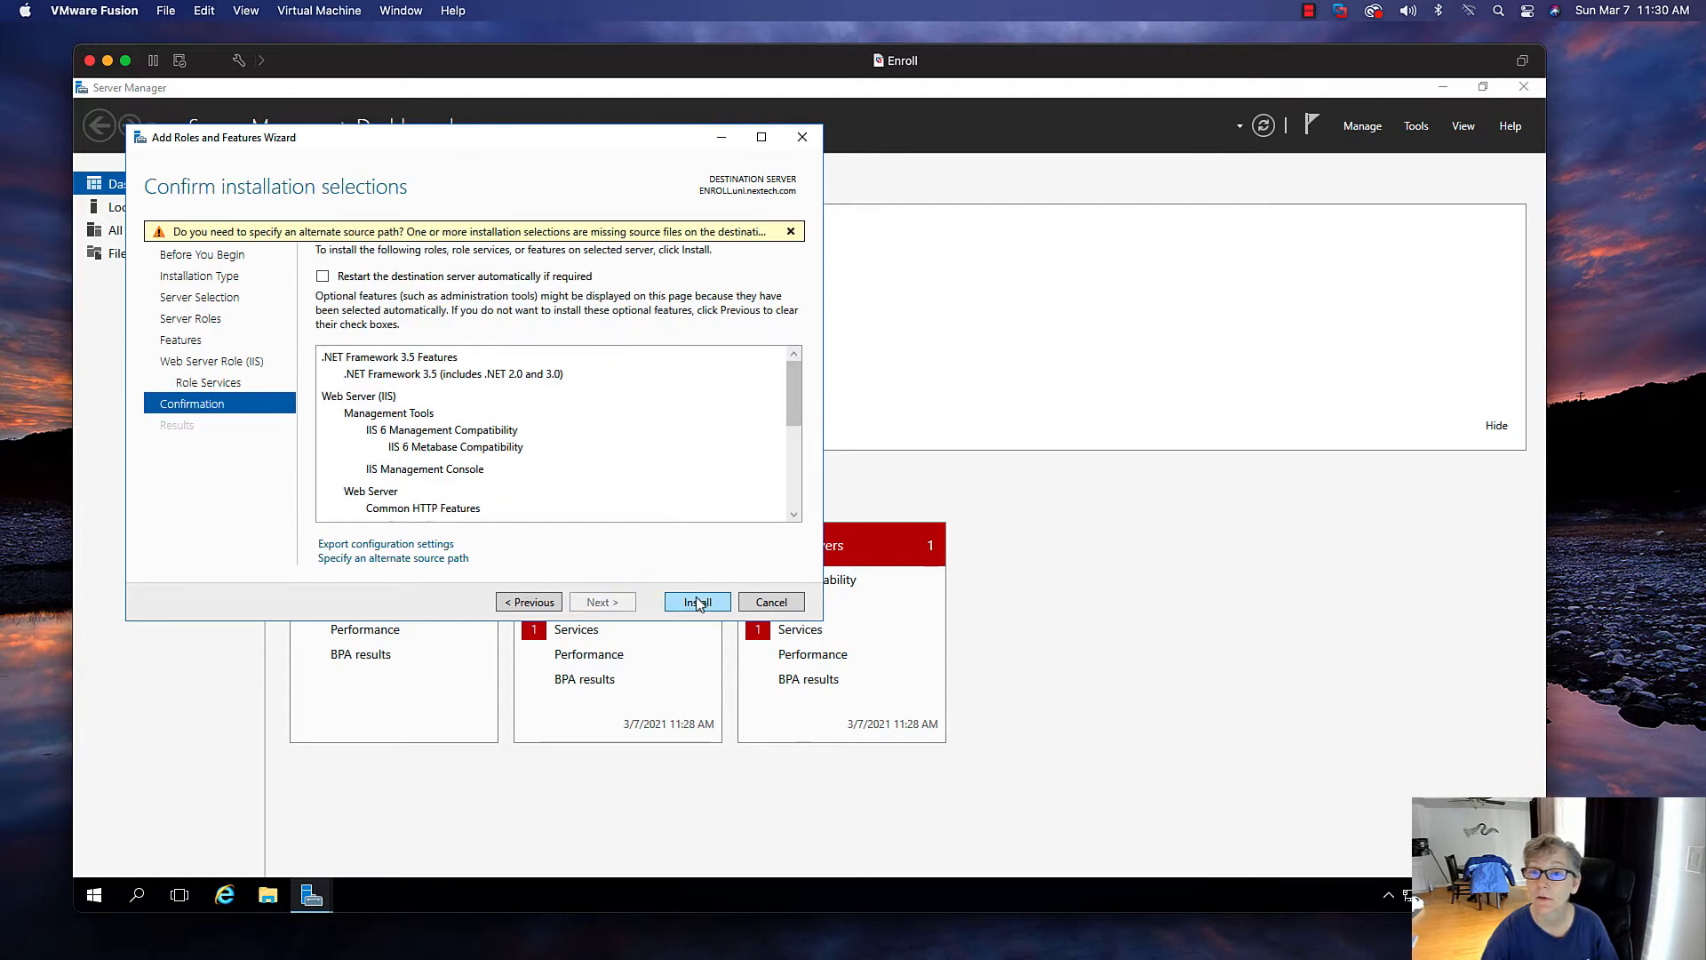
{"action": "left_click", "coordinate": [698, 602]}
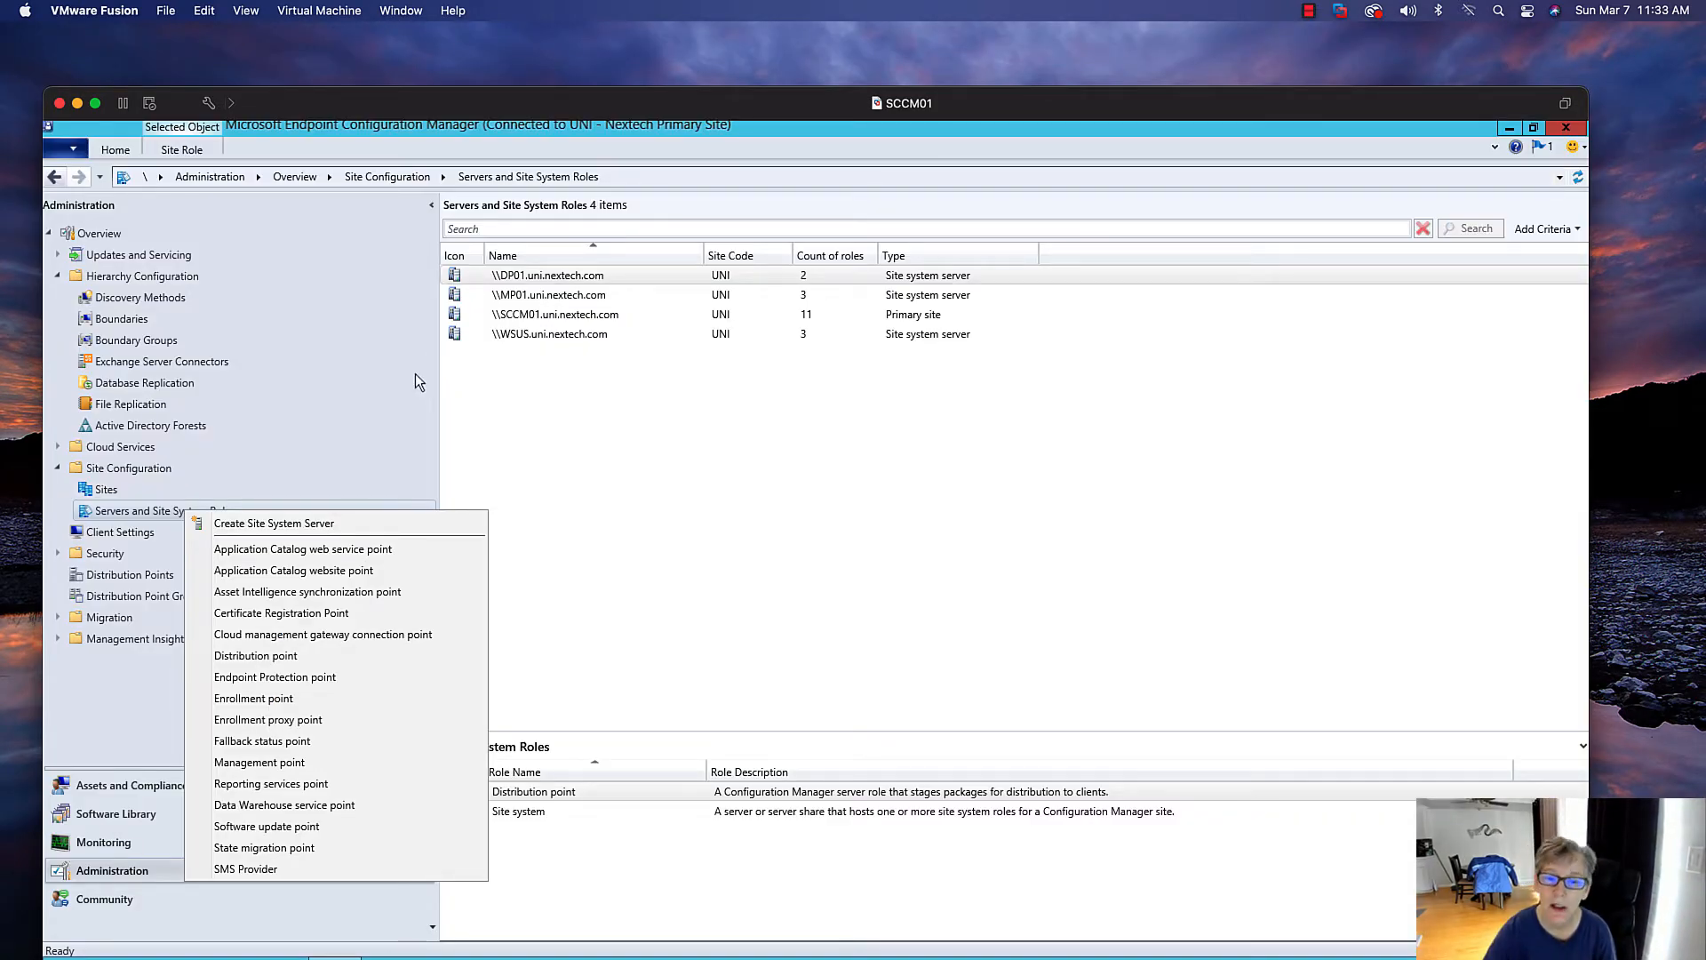
Start the Create Site System Server wizard and select the computer enroll as the site system server
{"action": "left_click", "coordinate": [320, 524]}
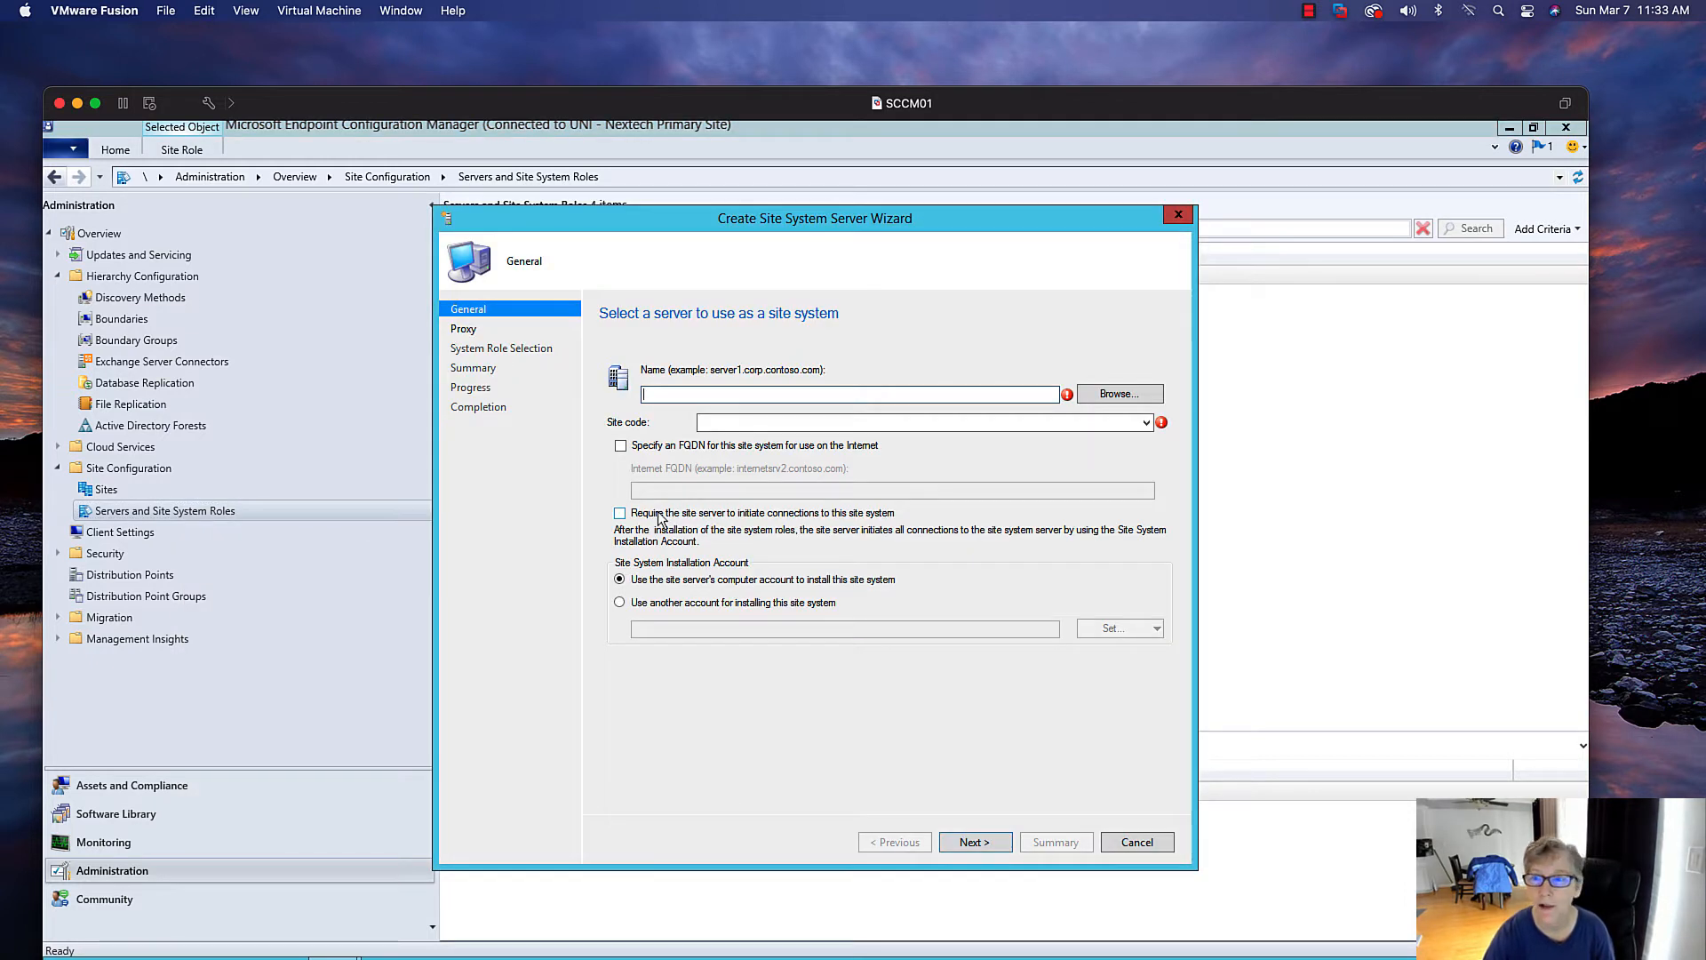
{"action": "left_click", "coordinate": [1092, 396]}
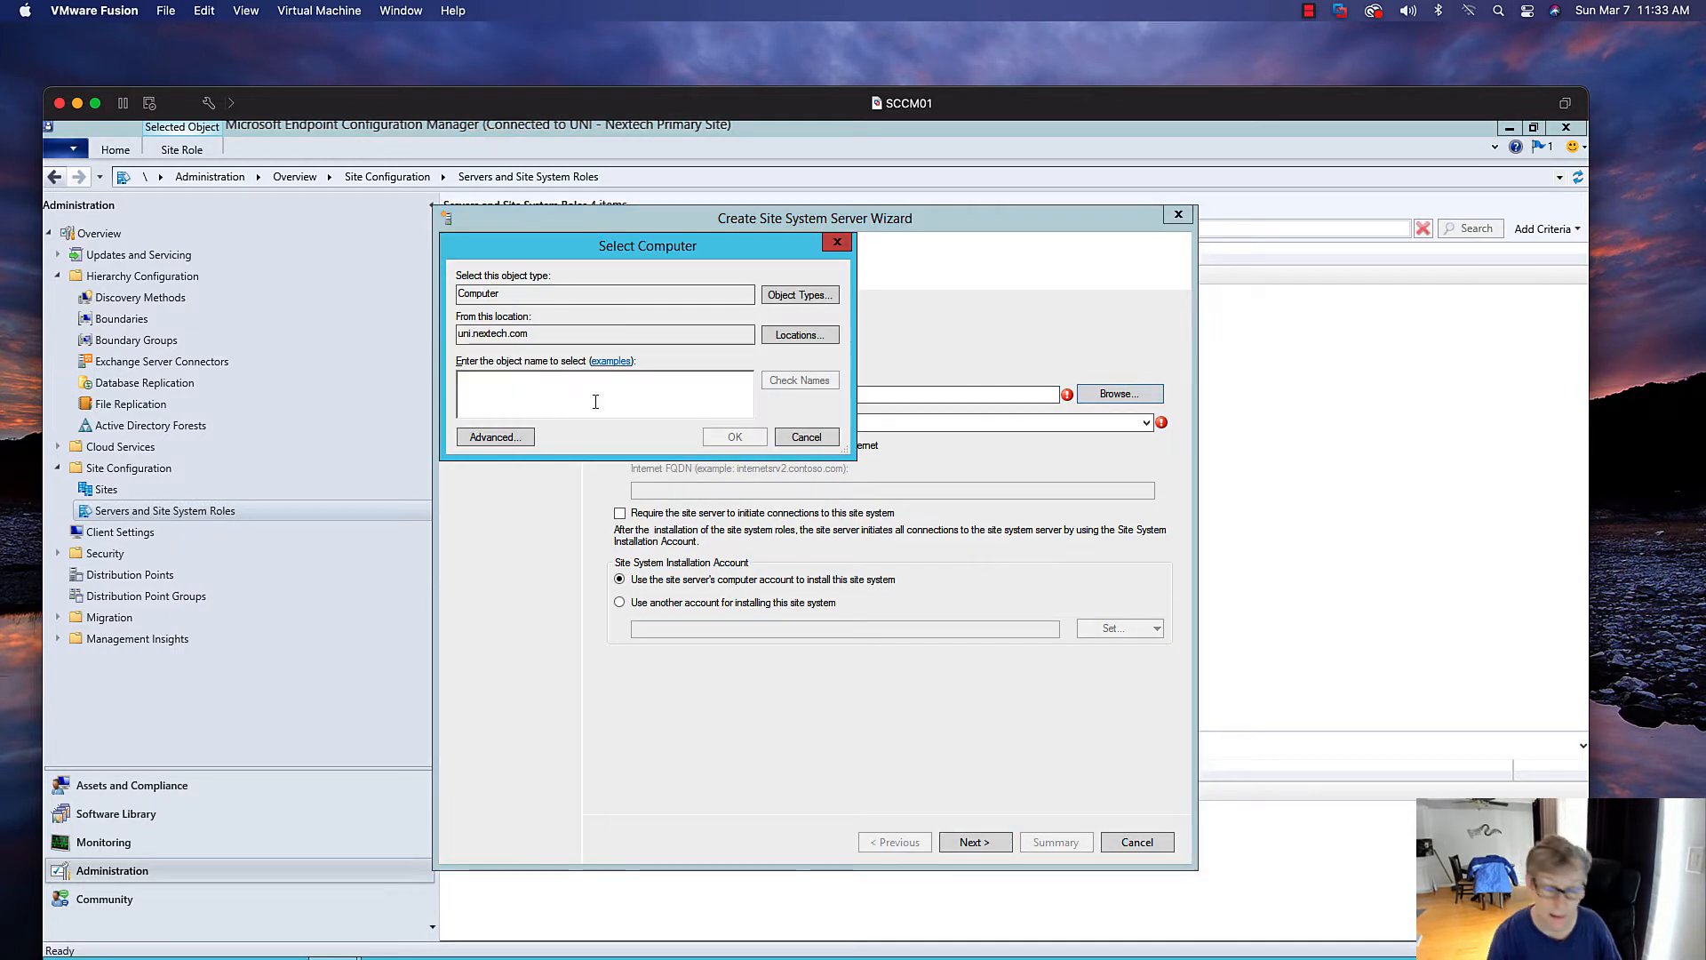
{"action": "type", "text": "enrol"}
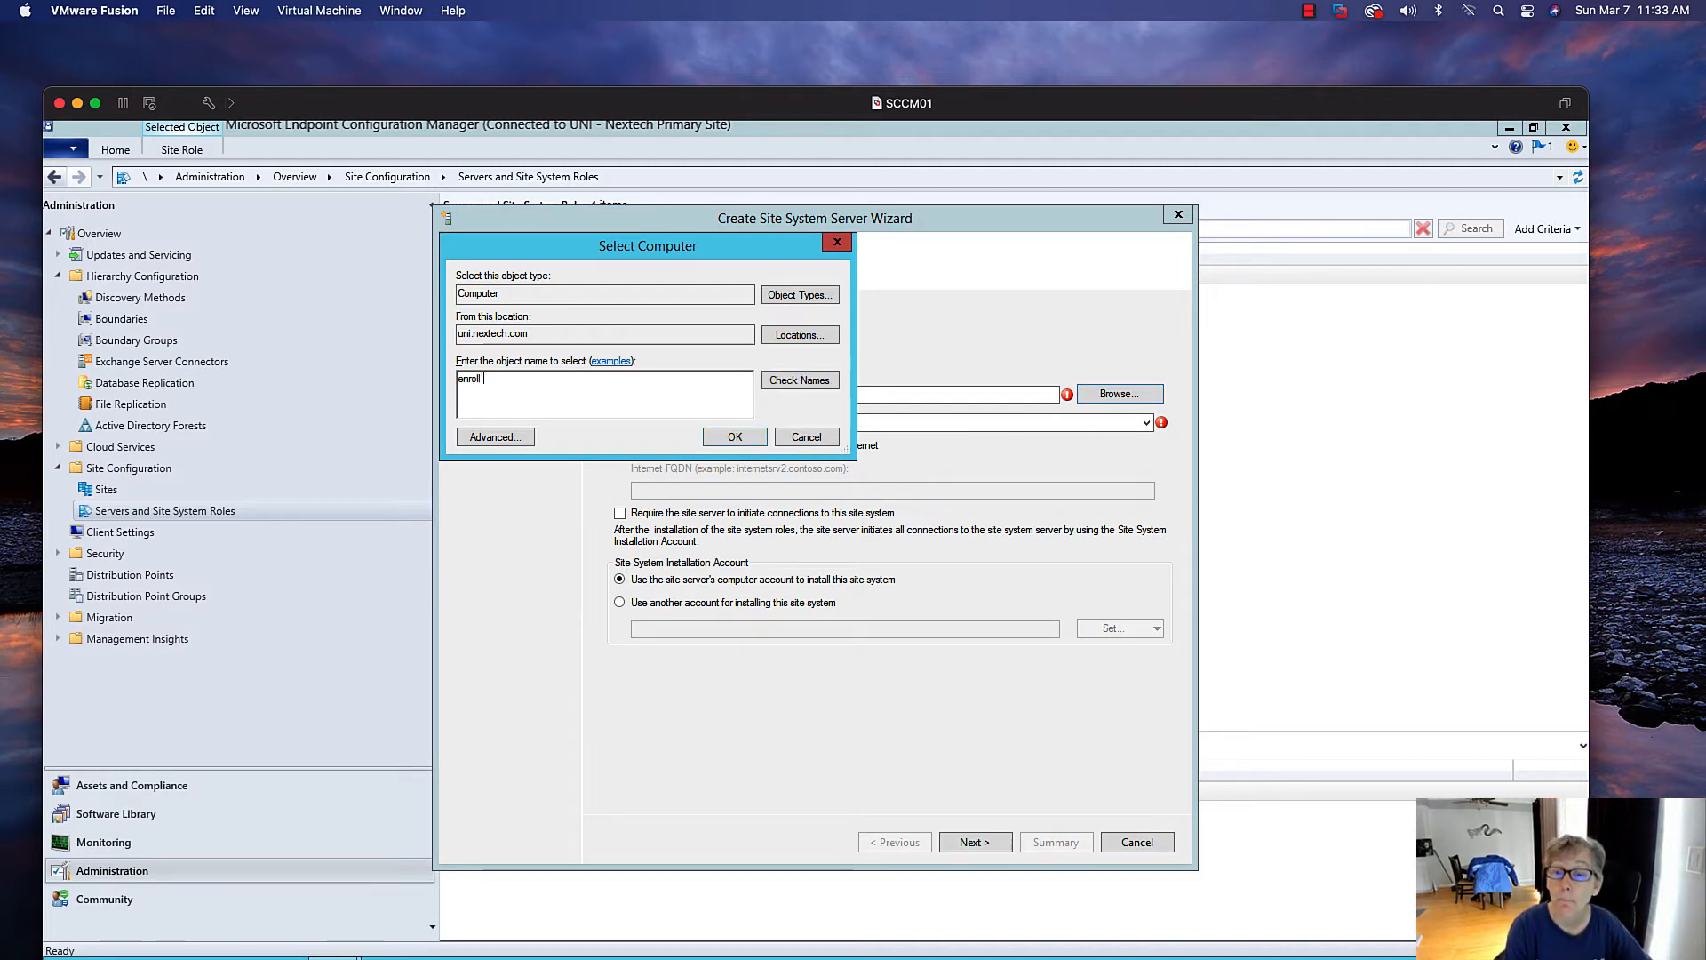
{"action": "type", "text": "l"}
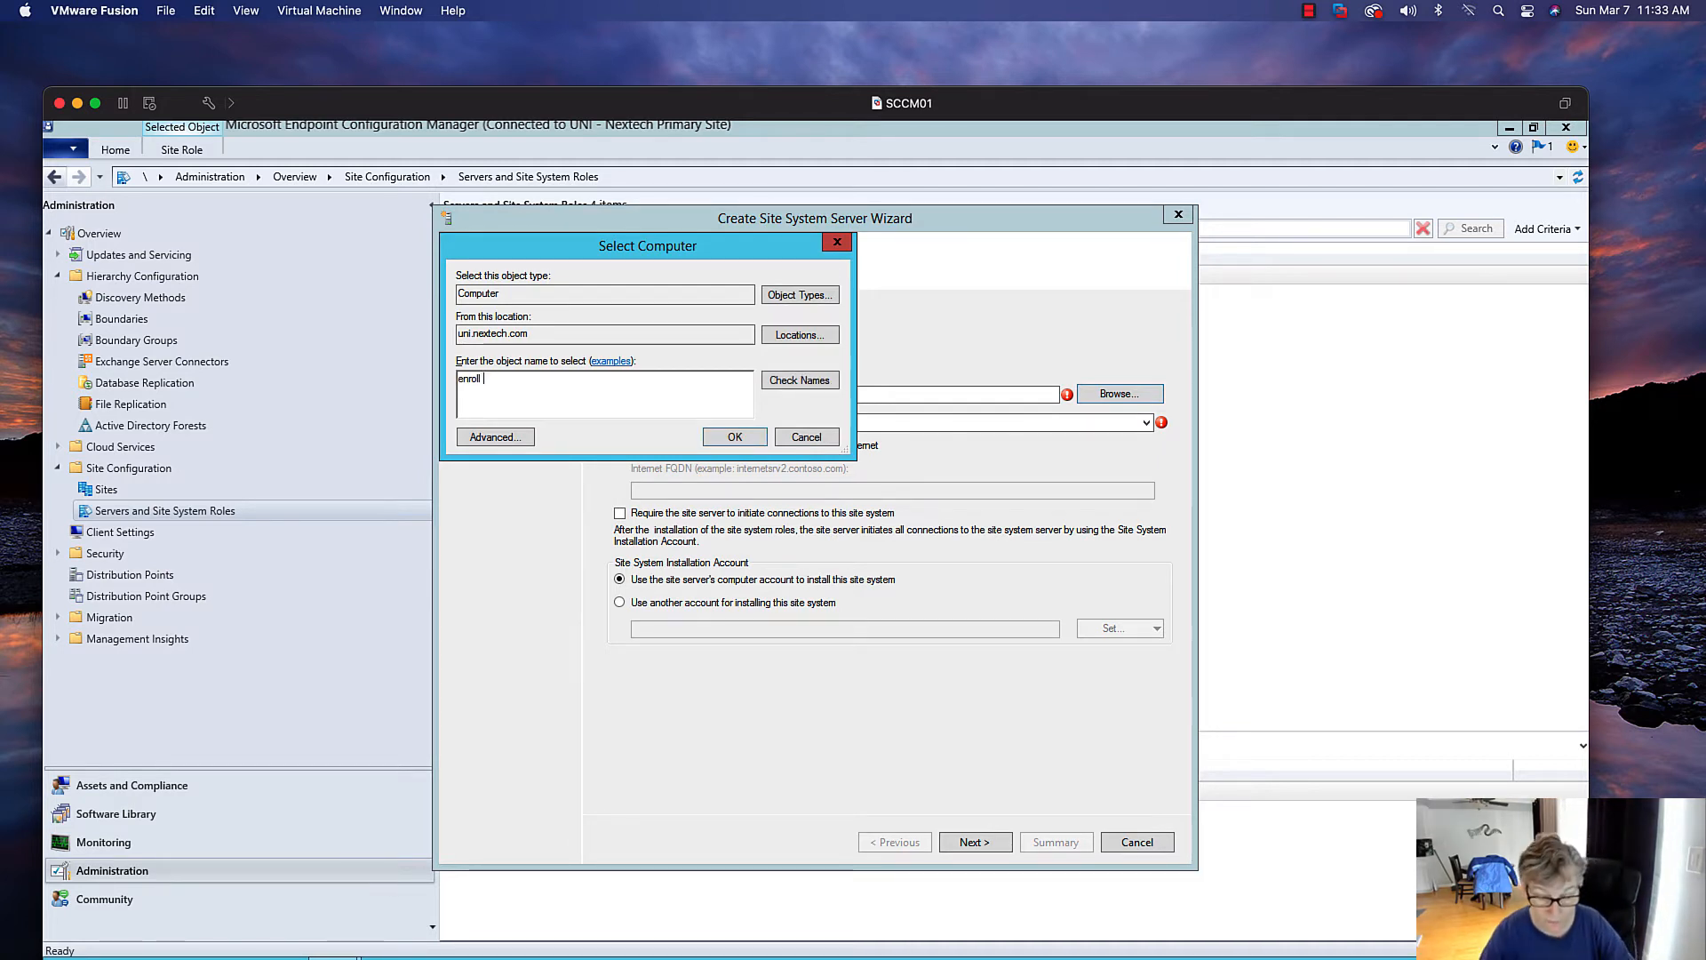
{"action": "left_click", "coordinate": [816, 380]}
{"action": "left_click", "coordinate": [720, 439]}
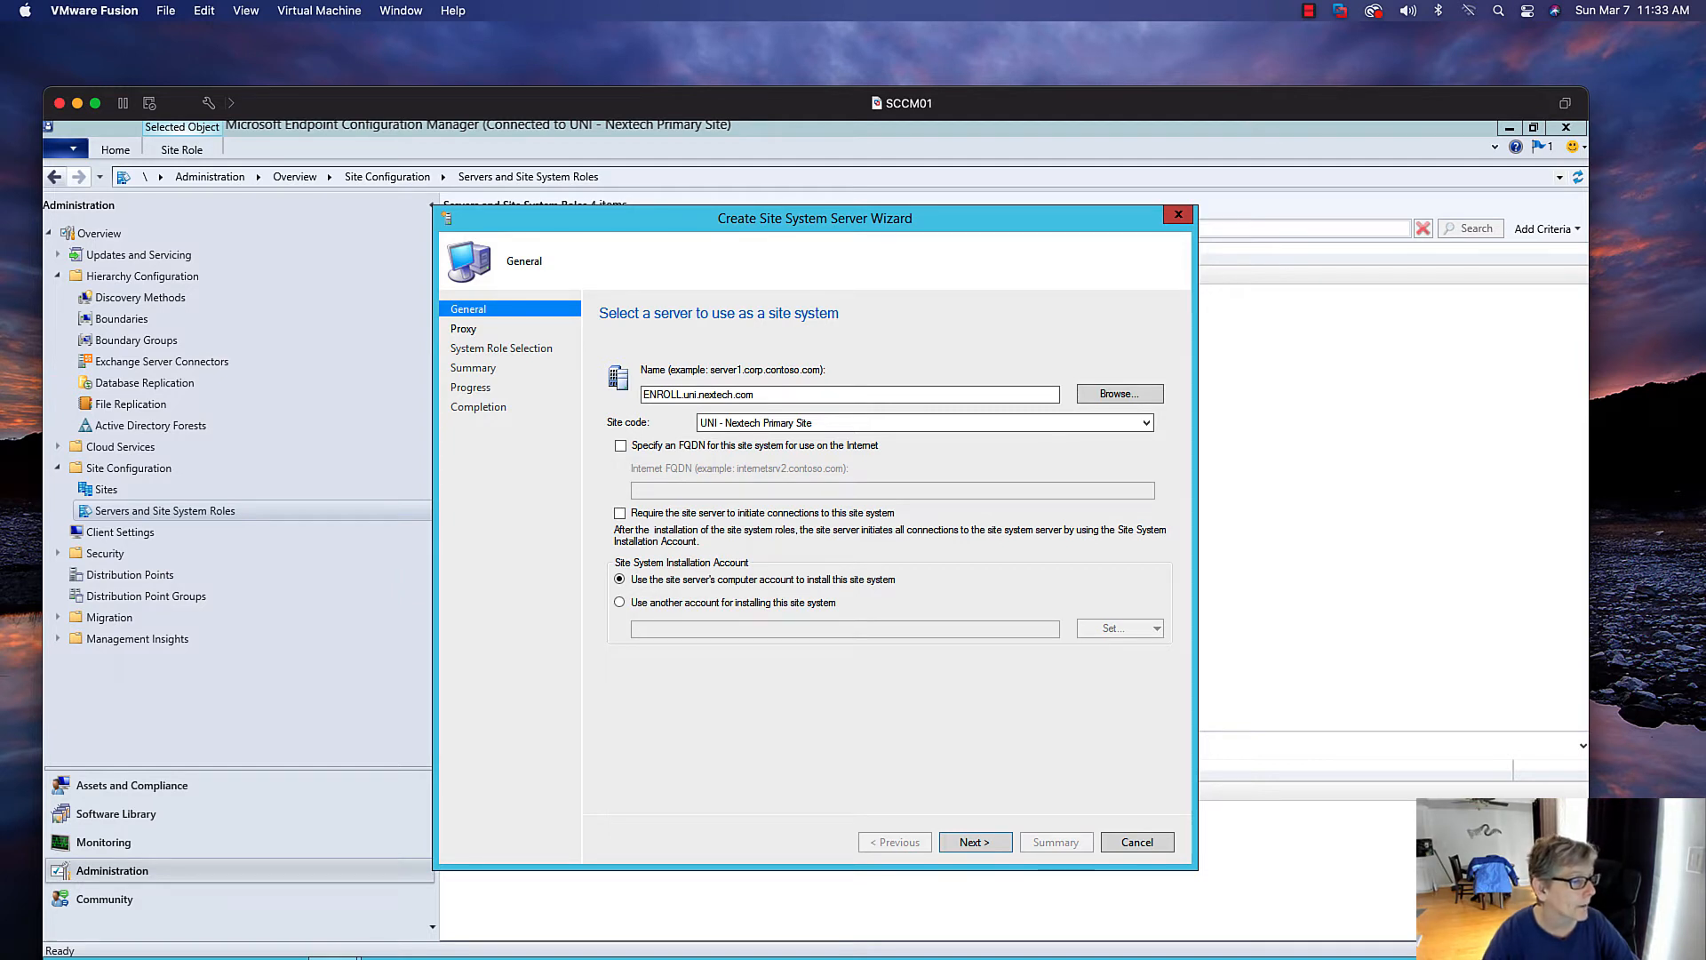
{"action": "left_click", "coordinate": [981, 844]}
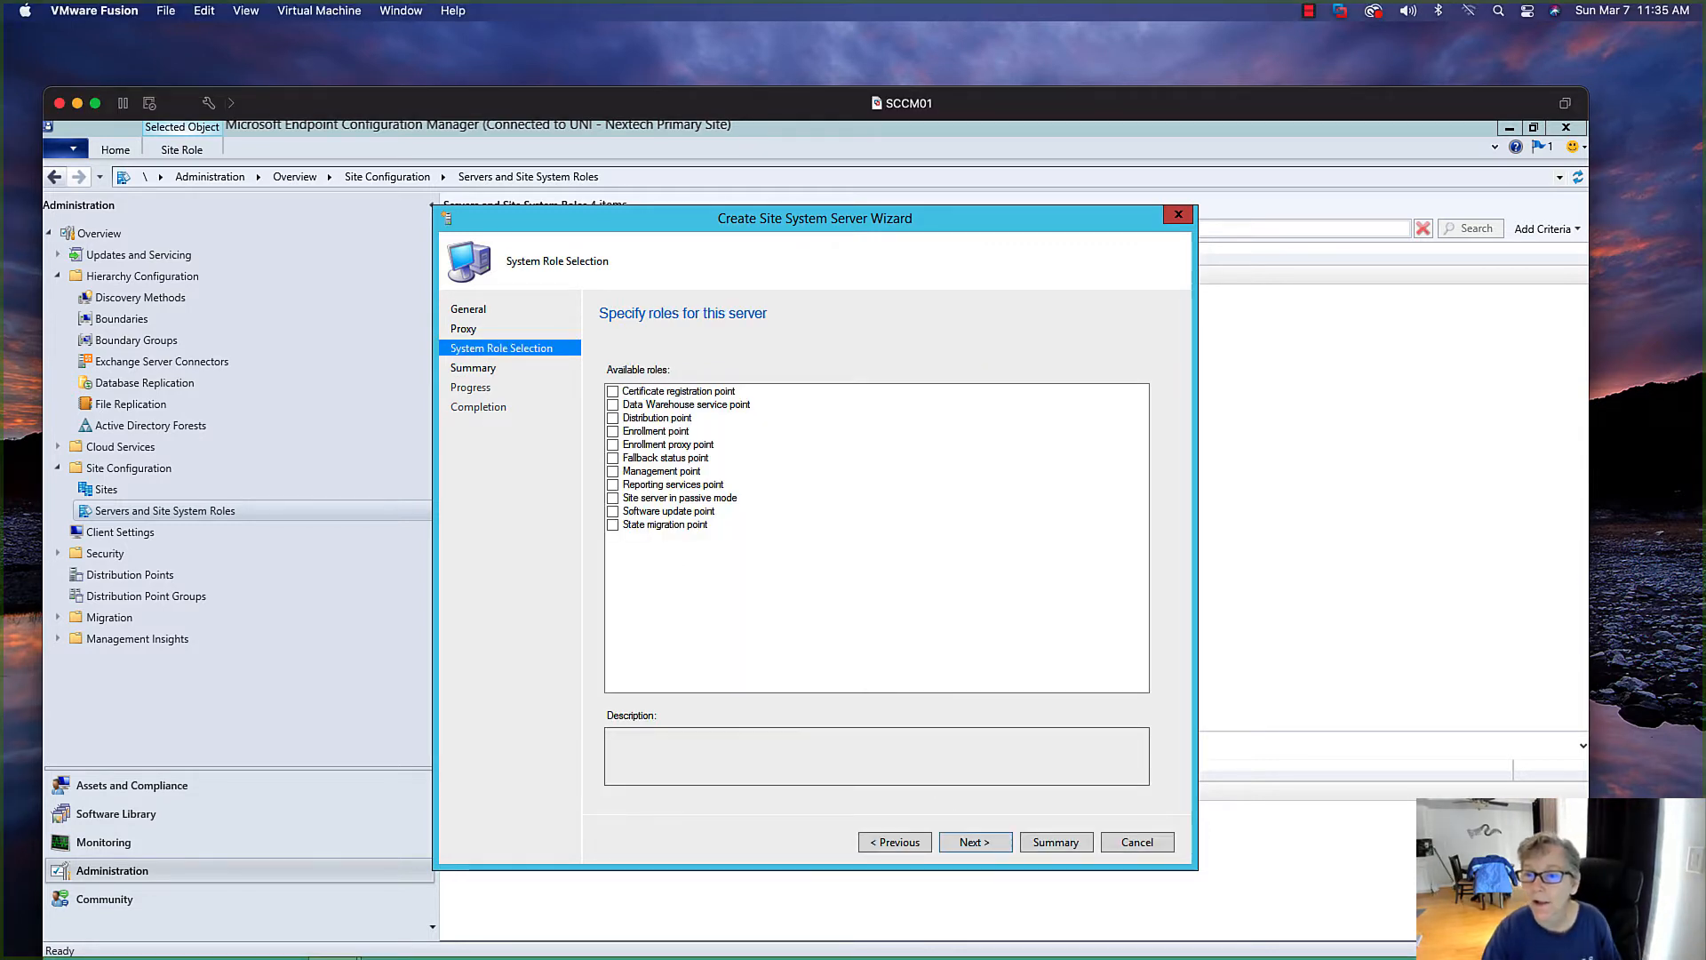
Assign the Enrollment point and Enrollment proxy point roles to the server
{"action": "left_click", "coordinate": [613, 432]}
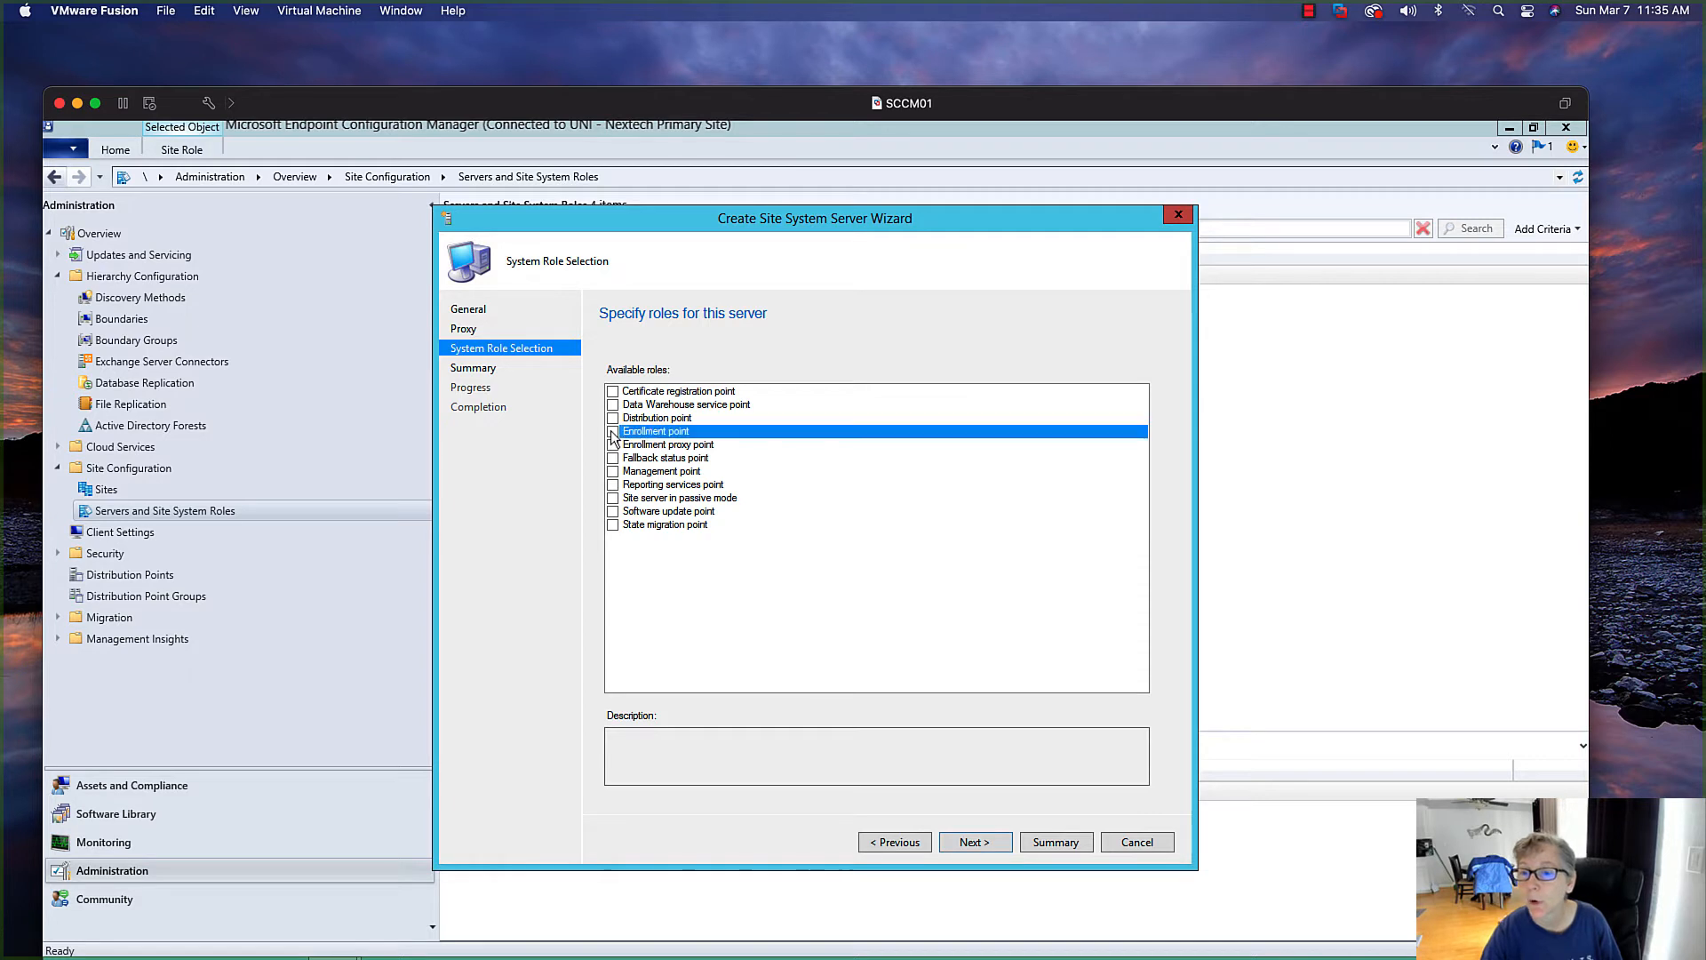
{"action": "left_click", "coordinate": [613, 445]}
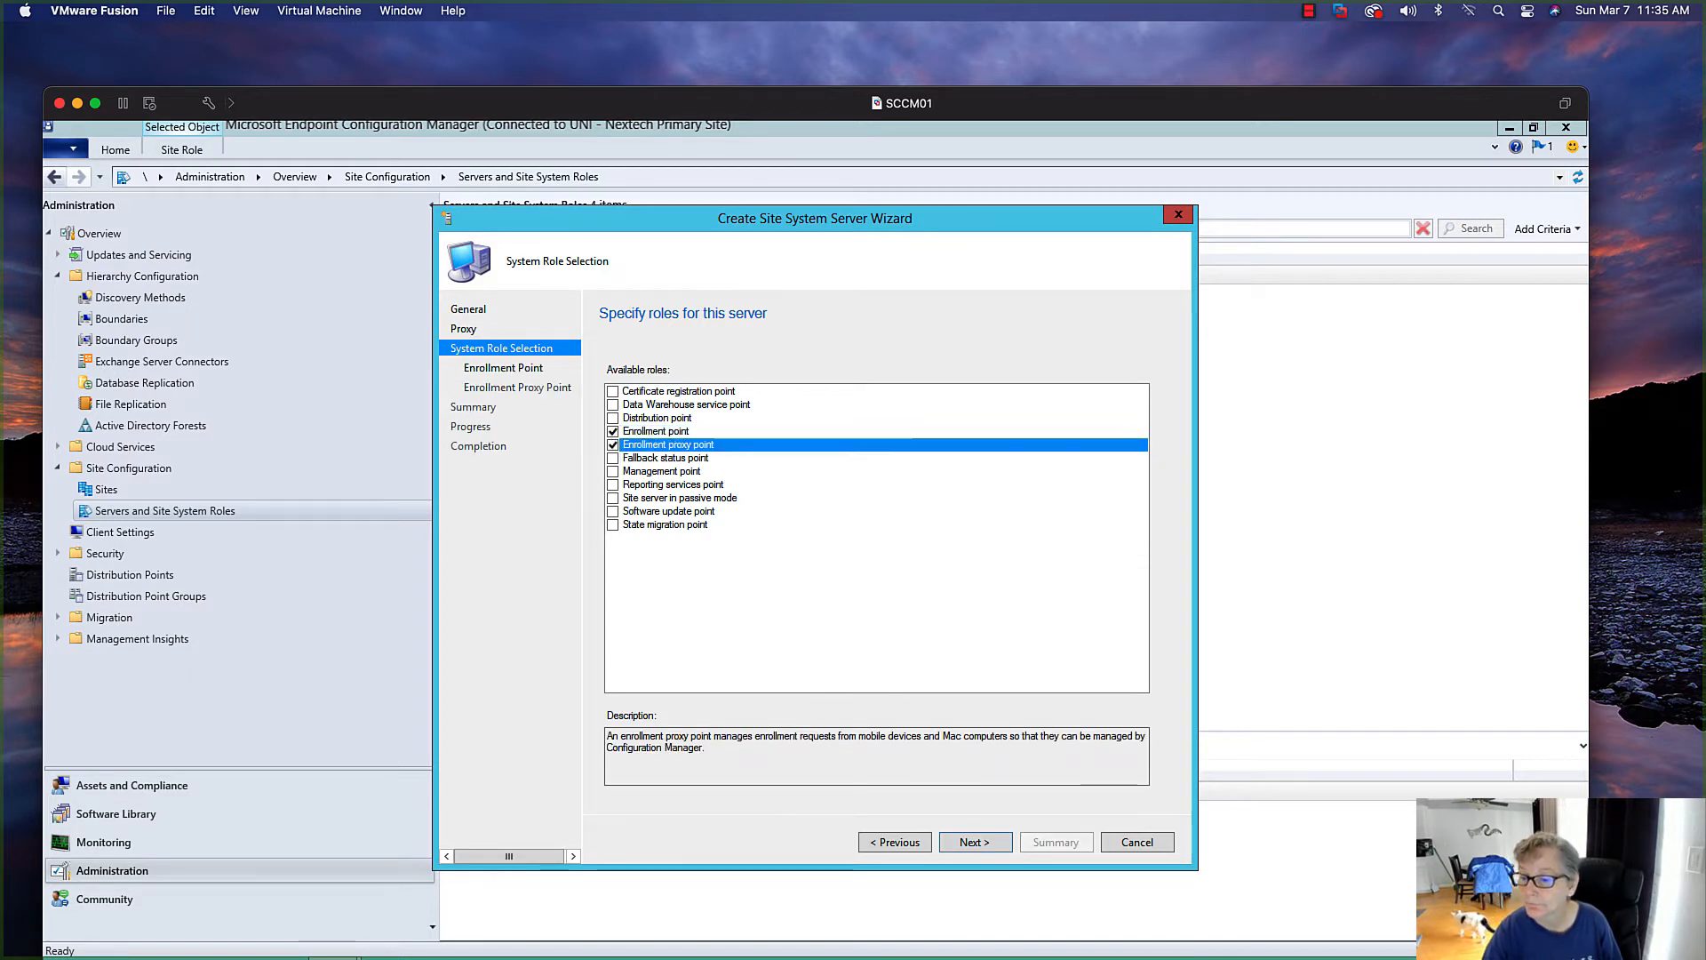
{"action": "left_click", "coordinate": [966, 843]}
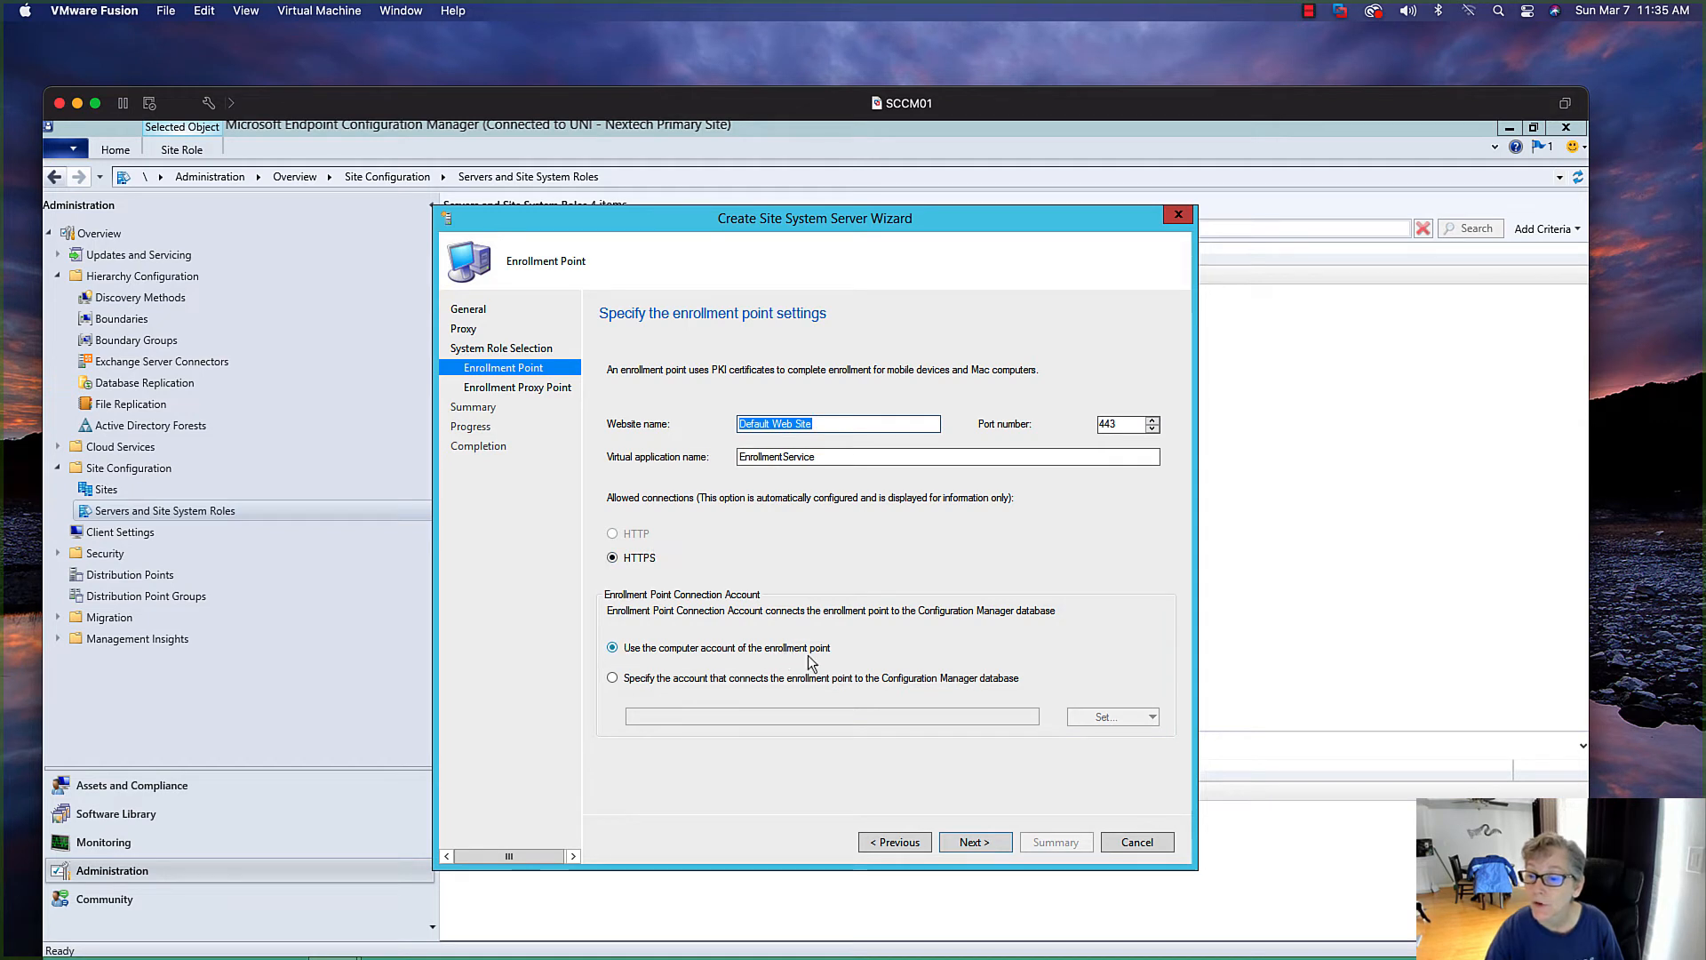
Accept the default enrollment point and enrollment proxy point settings, complete the wizard and minimize the console
{"action": "key", "text": "Return"}
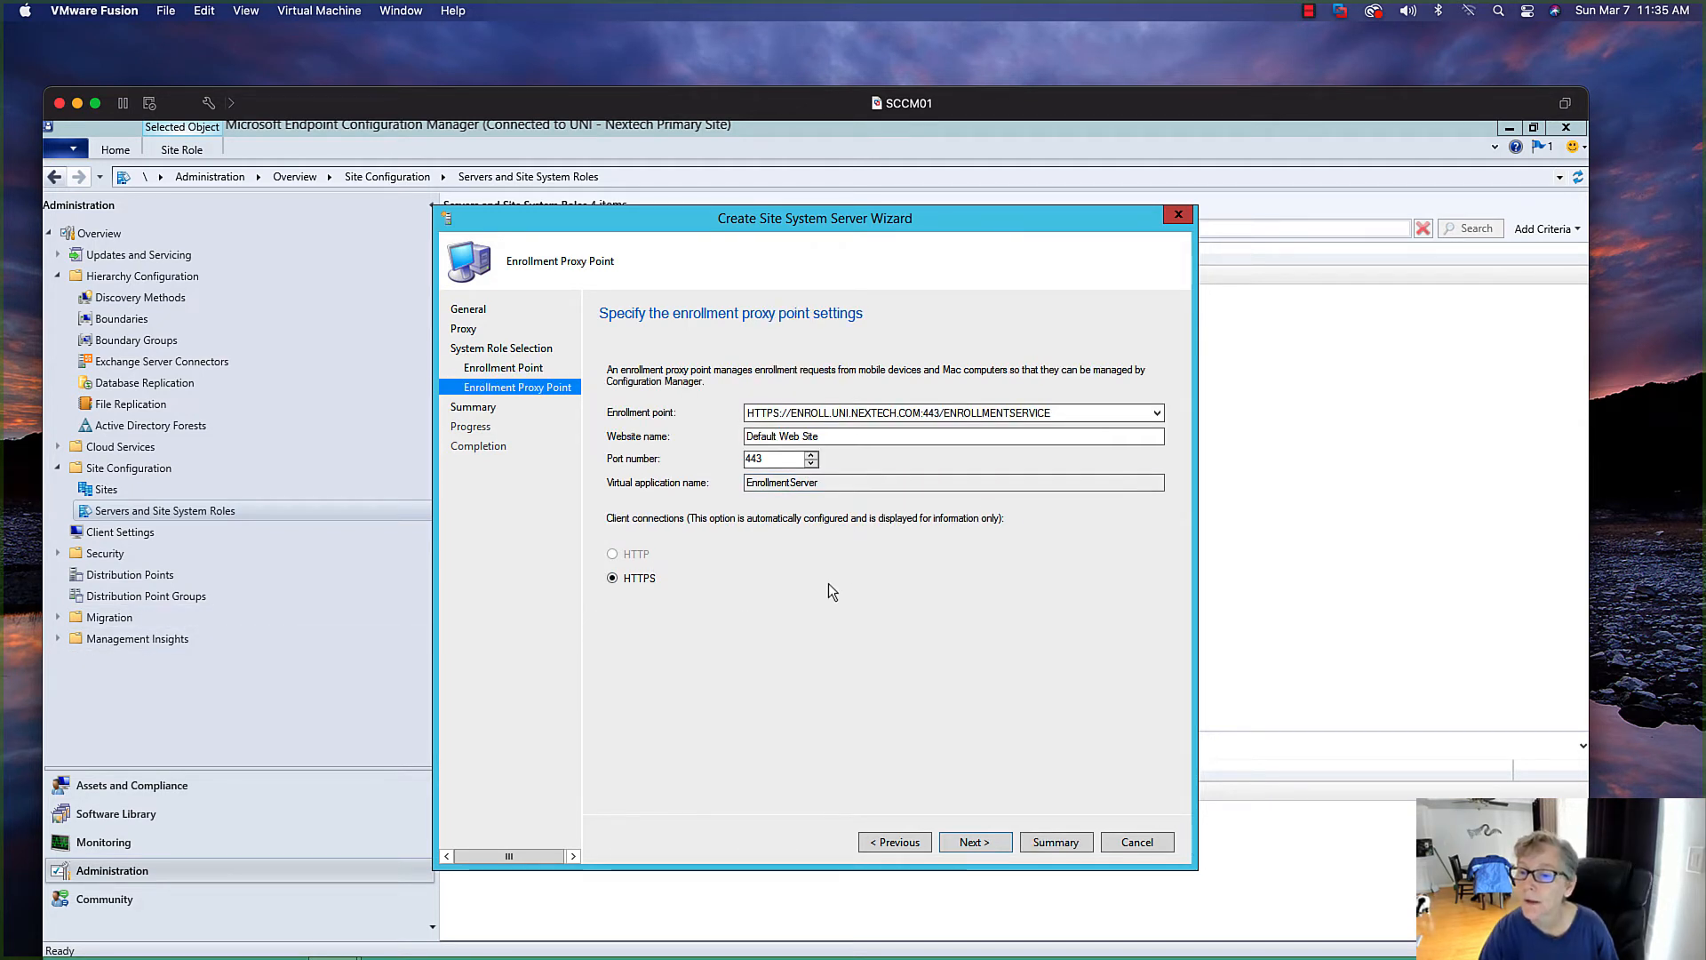
{"action": "left_click", "coordinate": [991, 849]}
{"action": "left_click", "coordinate": [986, 844]}
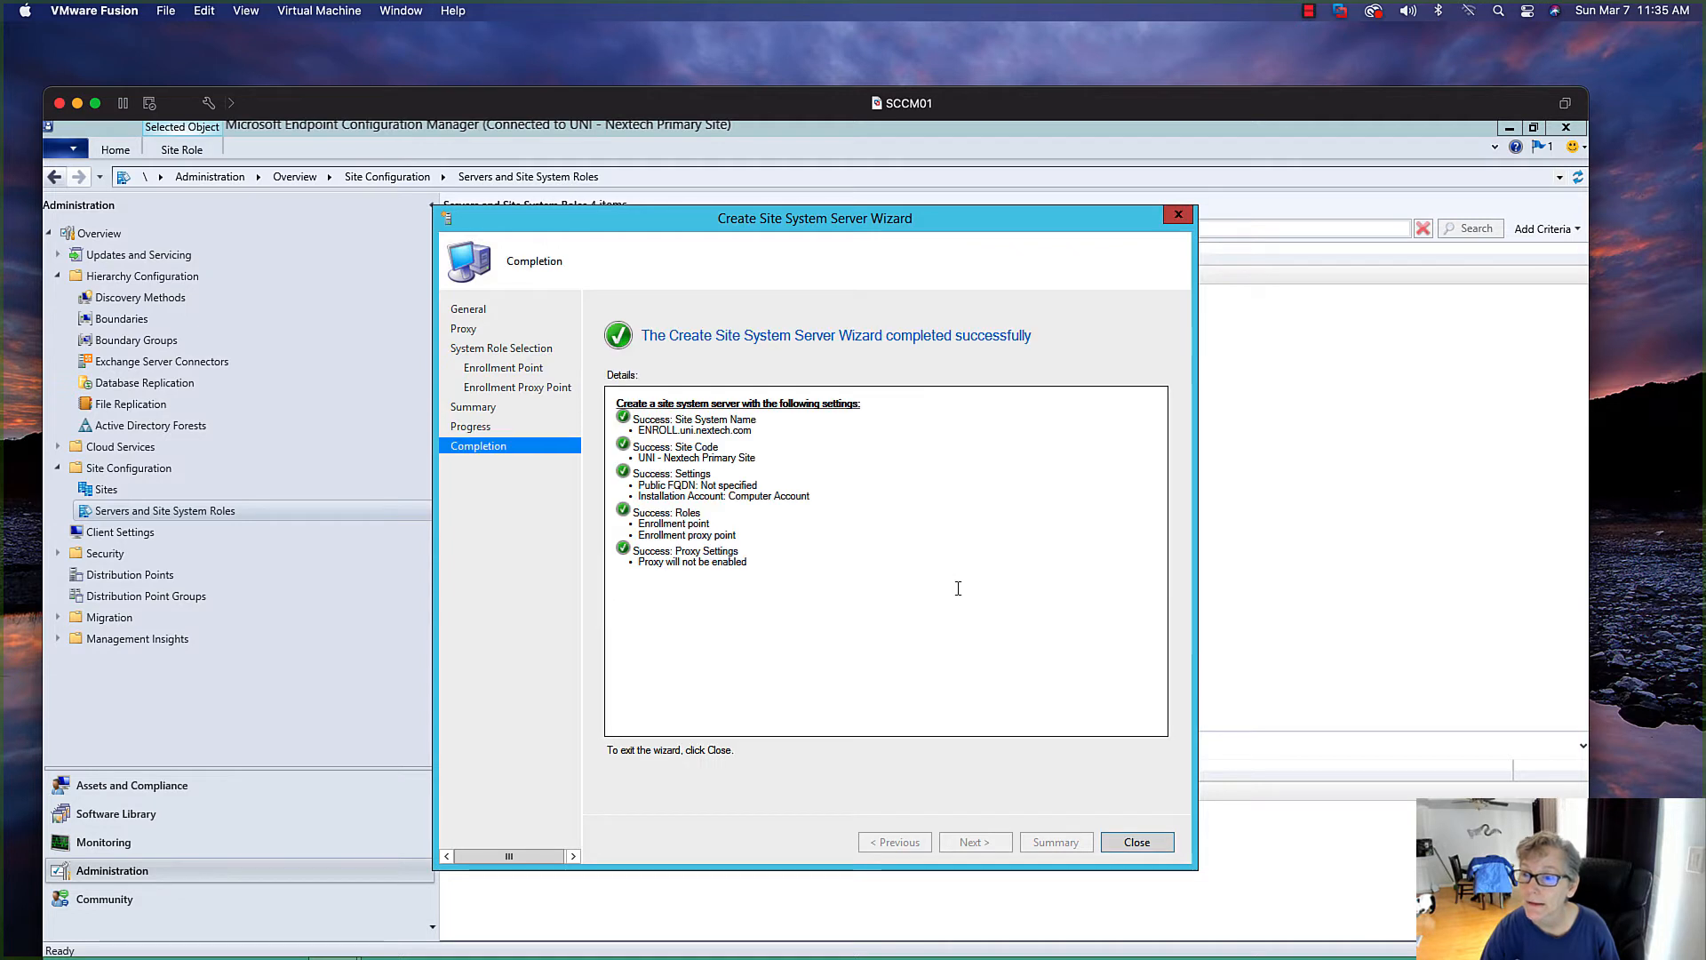
{"action": "left_click", "coordinate": [1126, 846]}
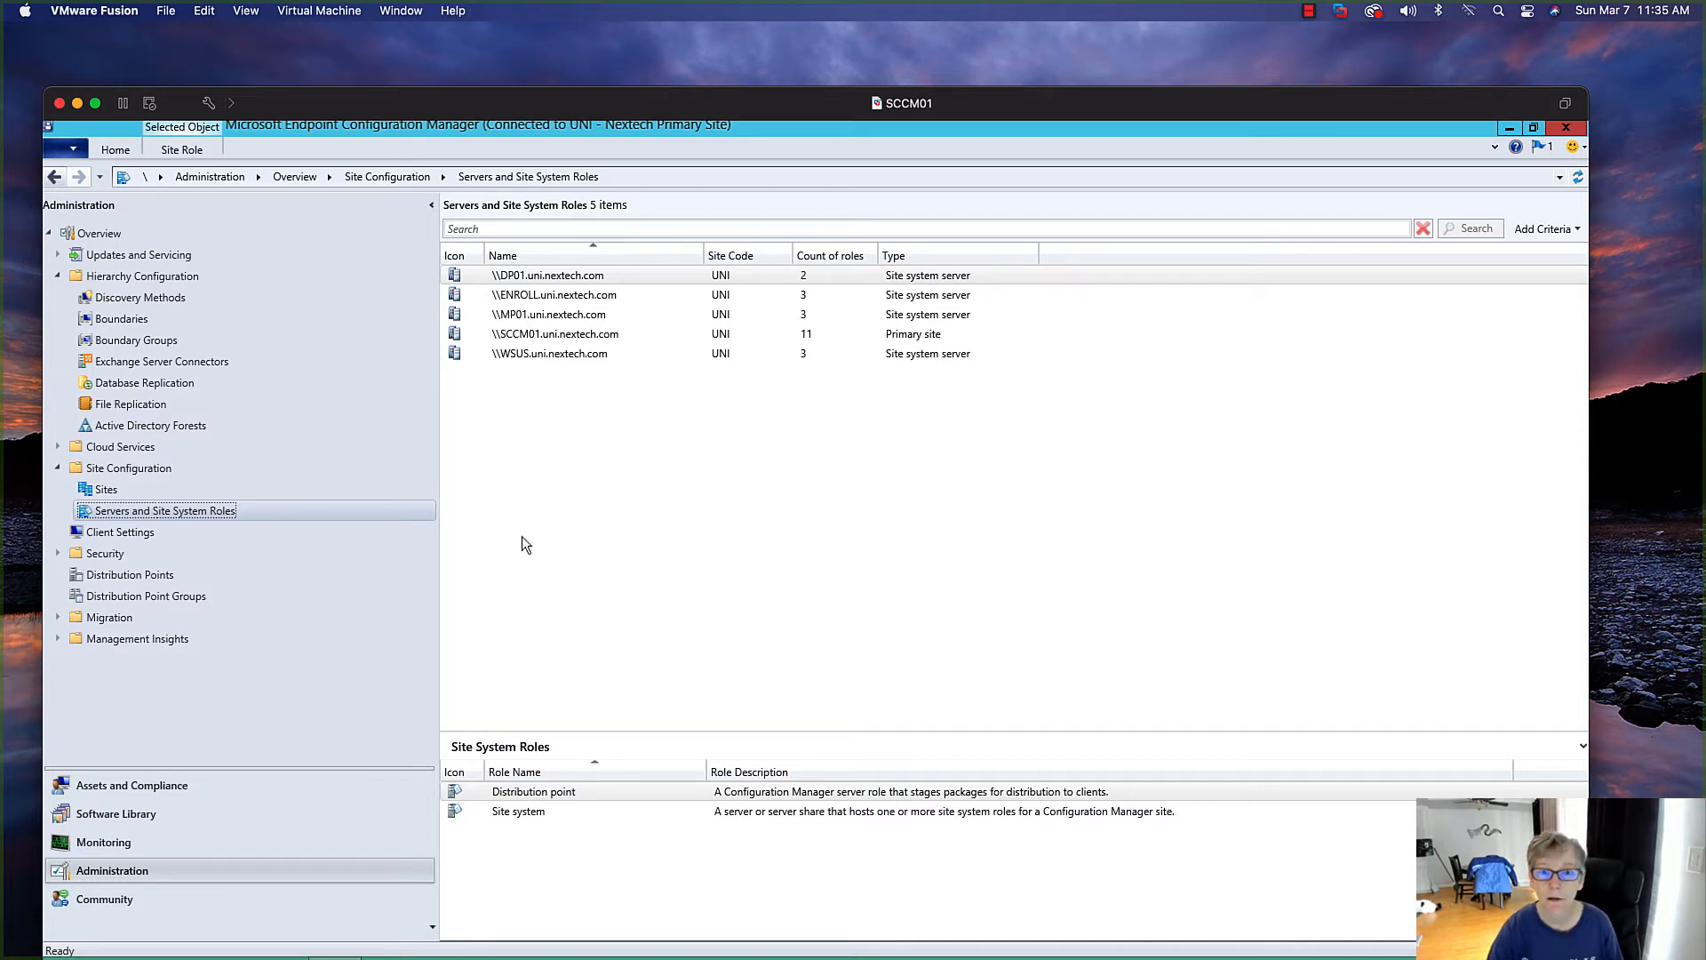
{"action": "left_click", "coordinate": [1508, 128]}
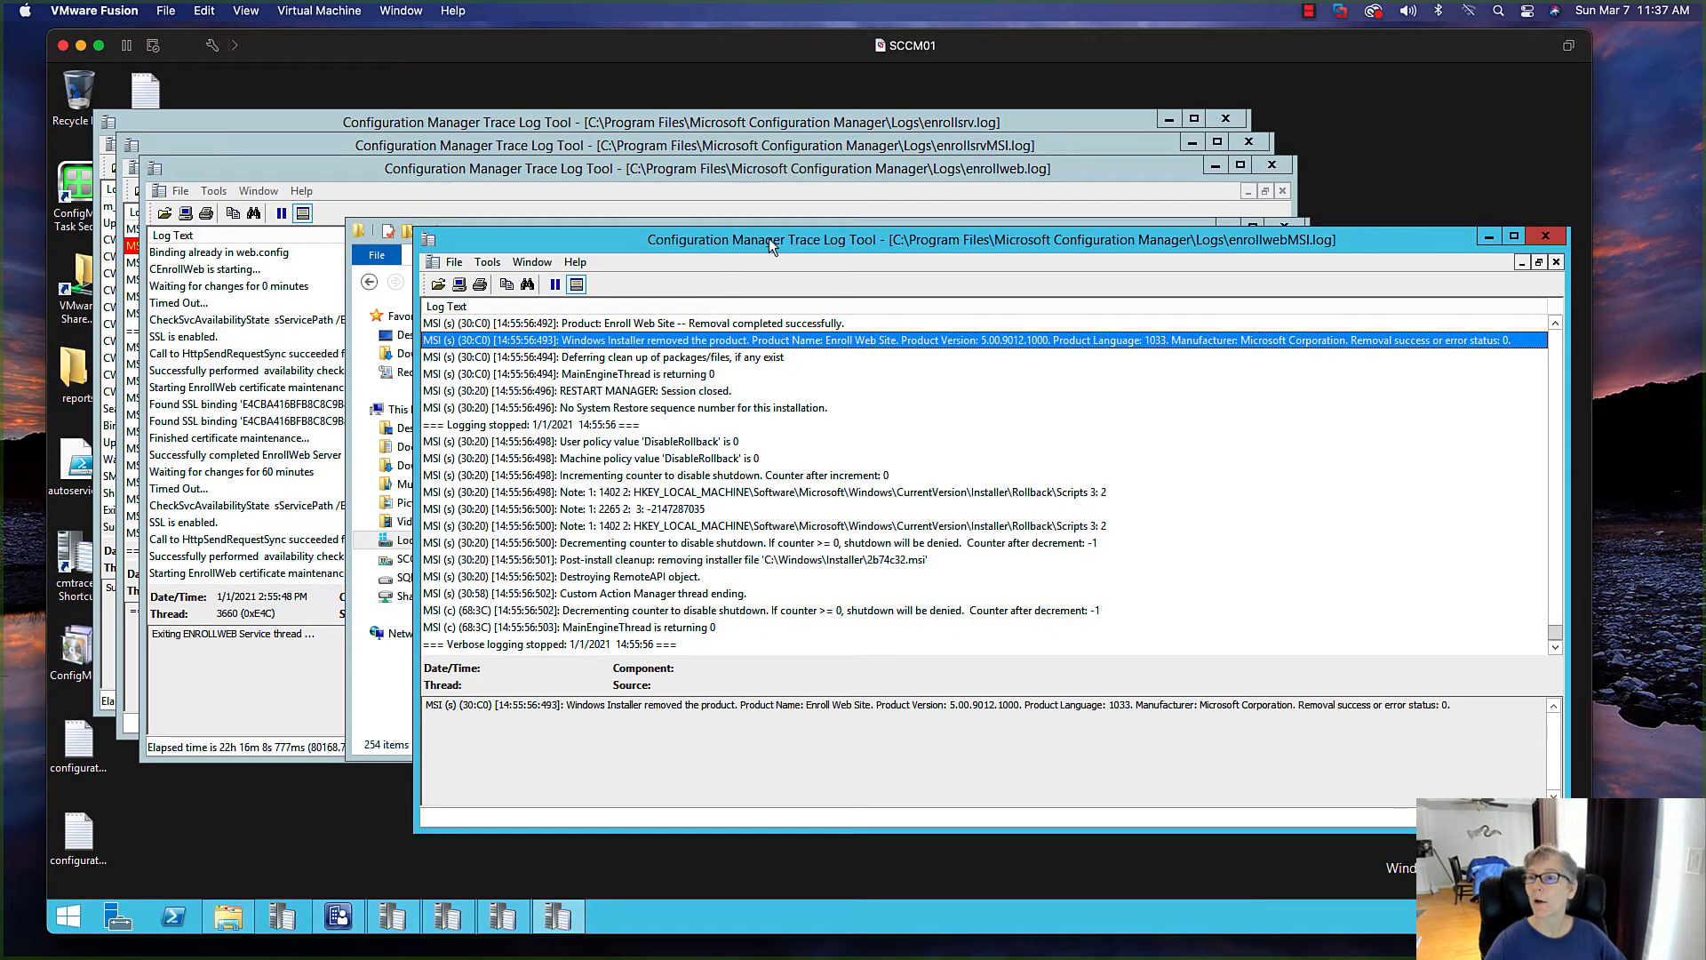
Review the enrollment web and enrollment server installation logs in the open trace log windows
{"action": "left_click_drag", "start_coordinate": [769, 240], "coordinate": [597, 255]}
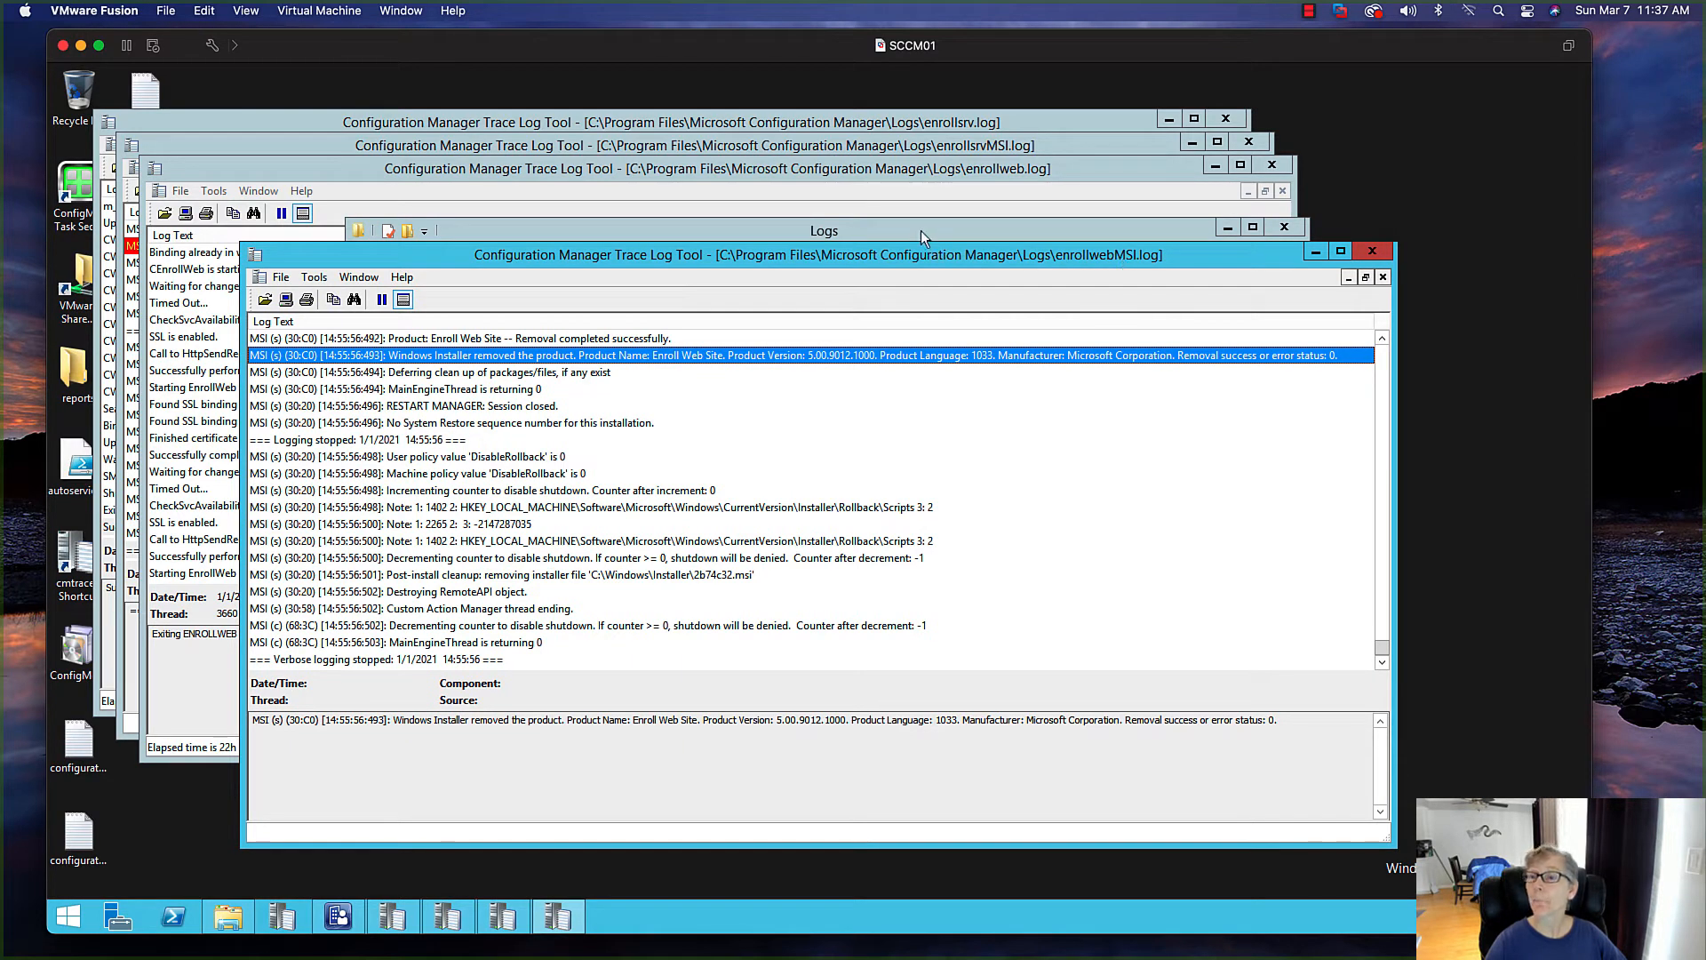
{"action": "left_click", "coordinate": [1284, 226]}
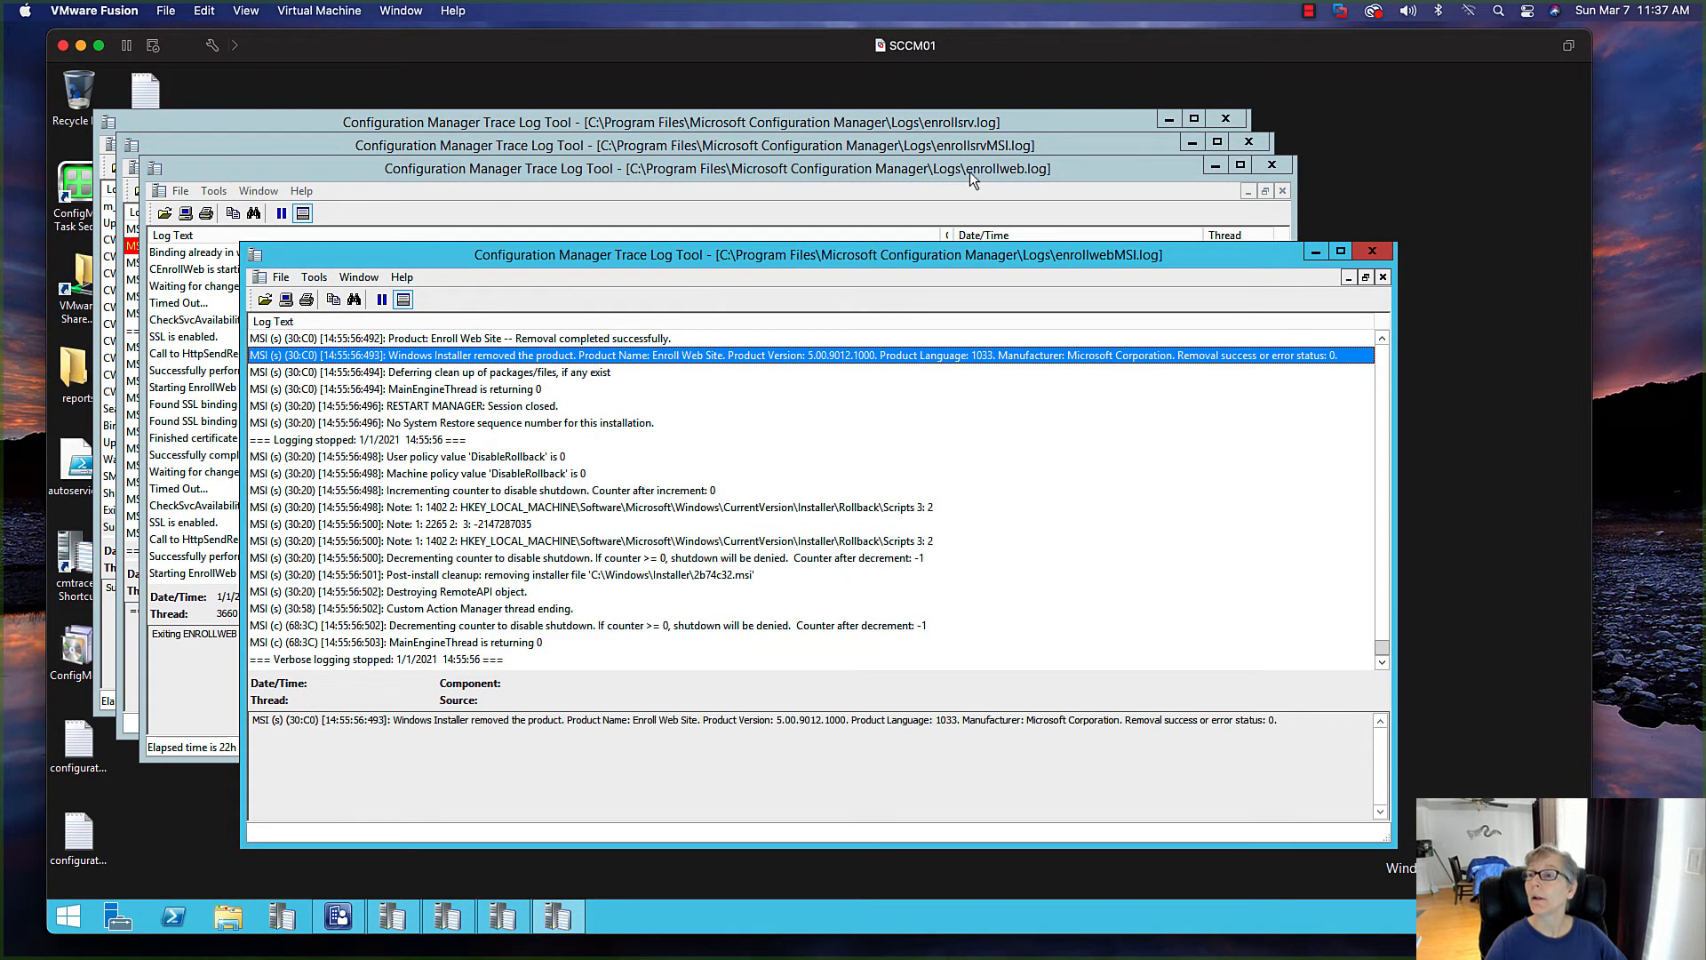
{"action": "left_click", "coordinate": [1000, 170]}
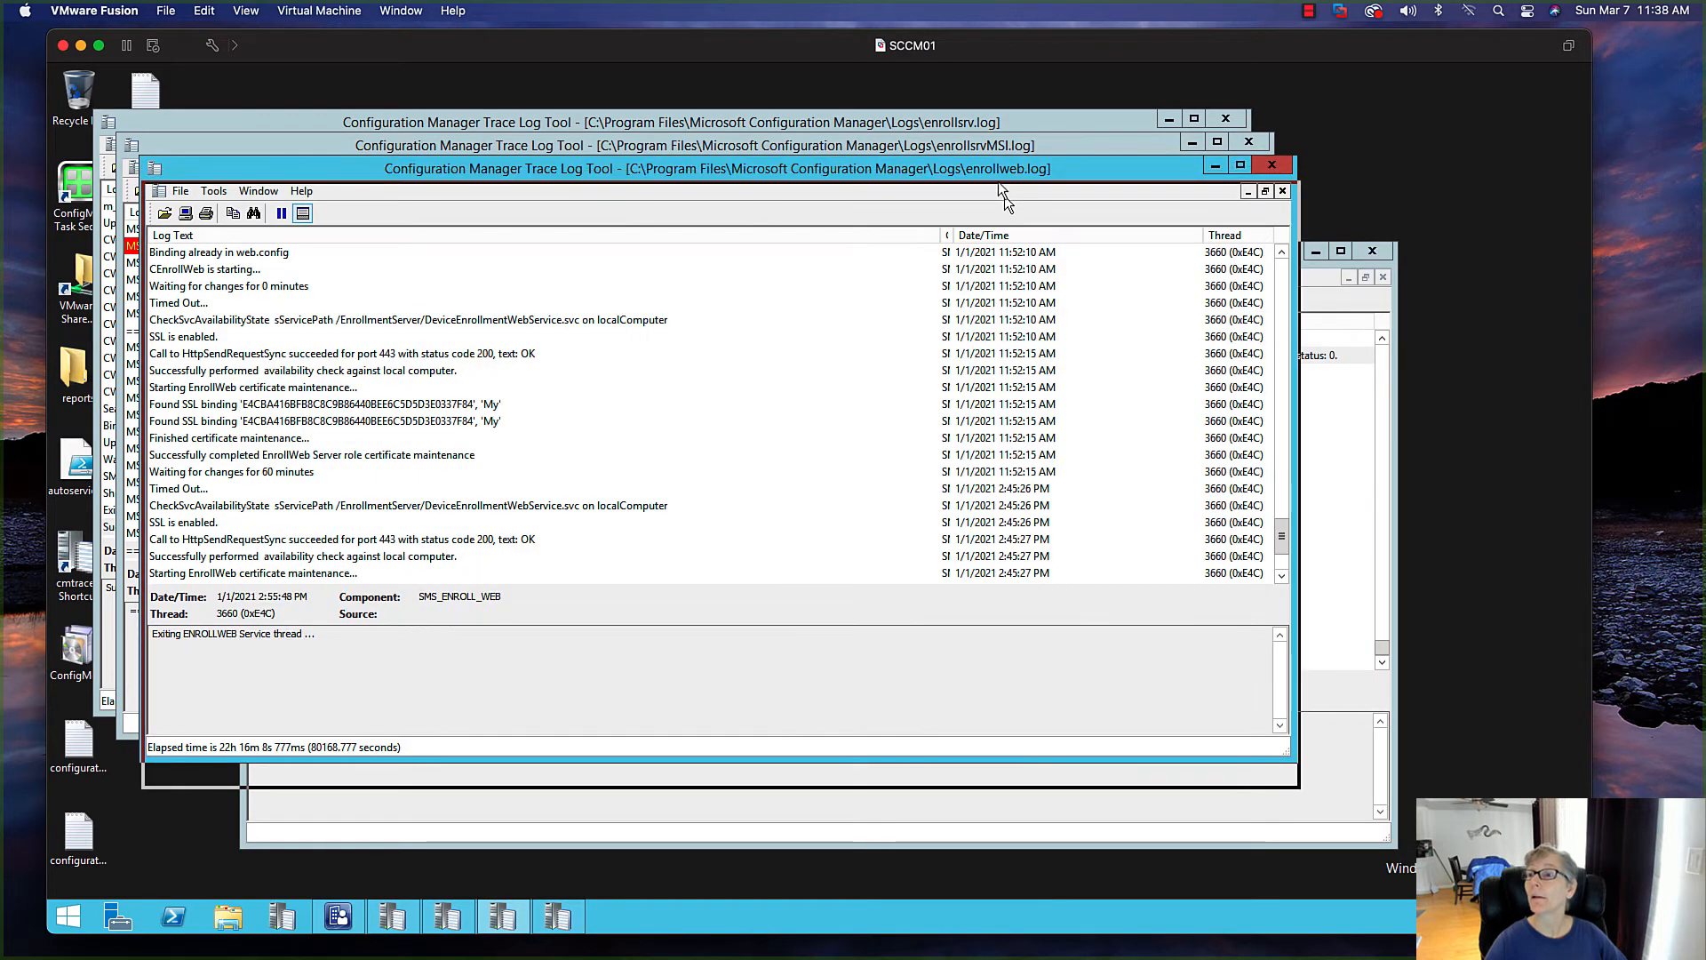
{"action": "left_click_drag", "start_coordinate": [999, 181], "coordinate": [1002, 208]}
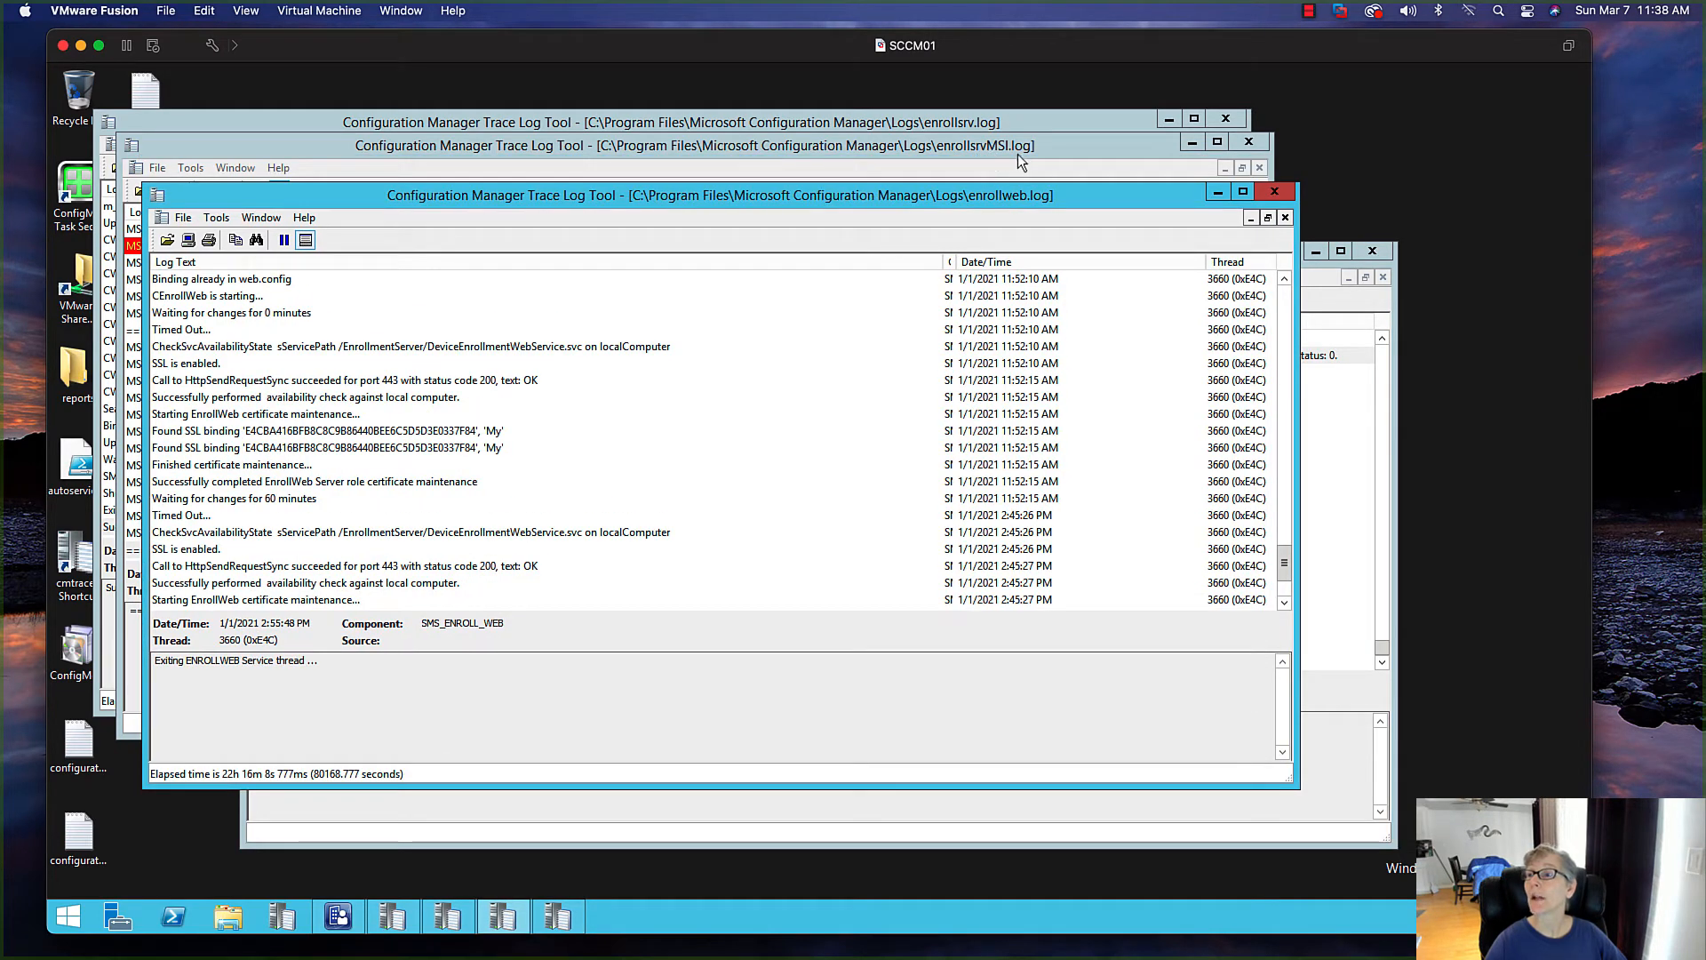
{"action": "left_click", "coordinate": [962, 126]}
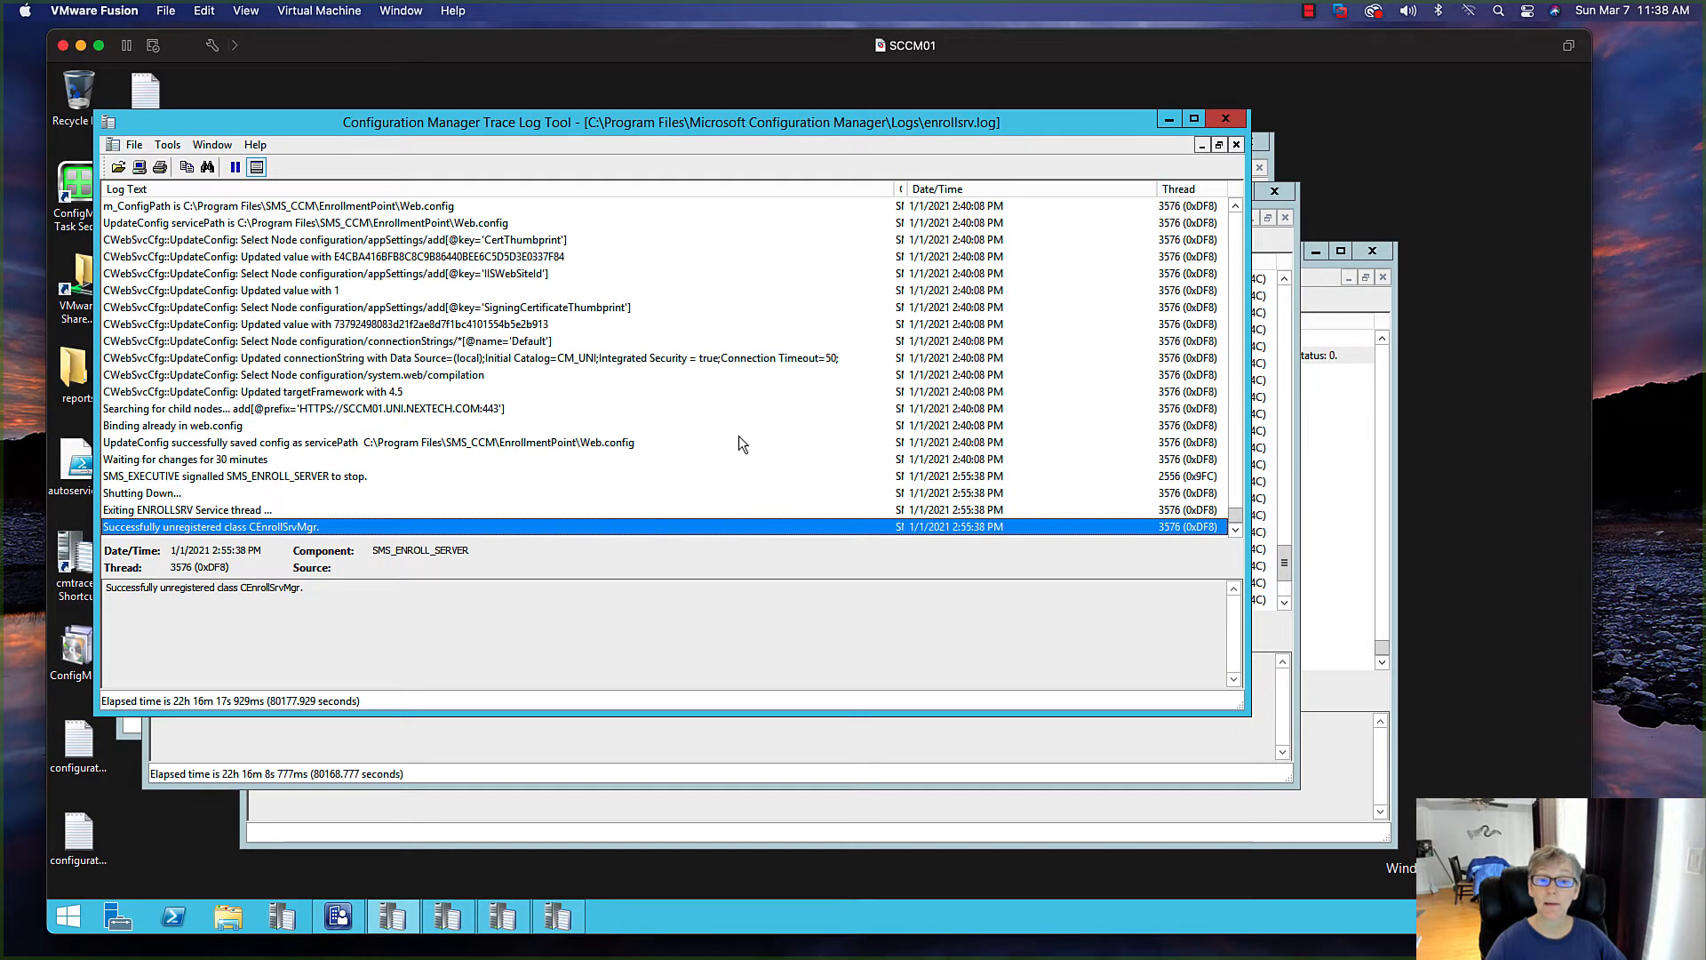
{"action": "scroll", "coordinate": [738, 435], "scroll_direction": "up", "scroll_amount": 5}
{"action": "scroll", "coordinate": [739, 435], "scroll_direction": "down", "scroll_amount": 5}
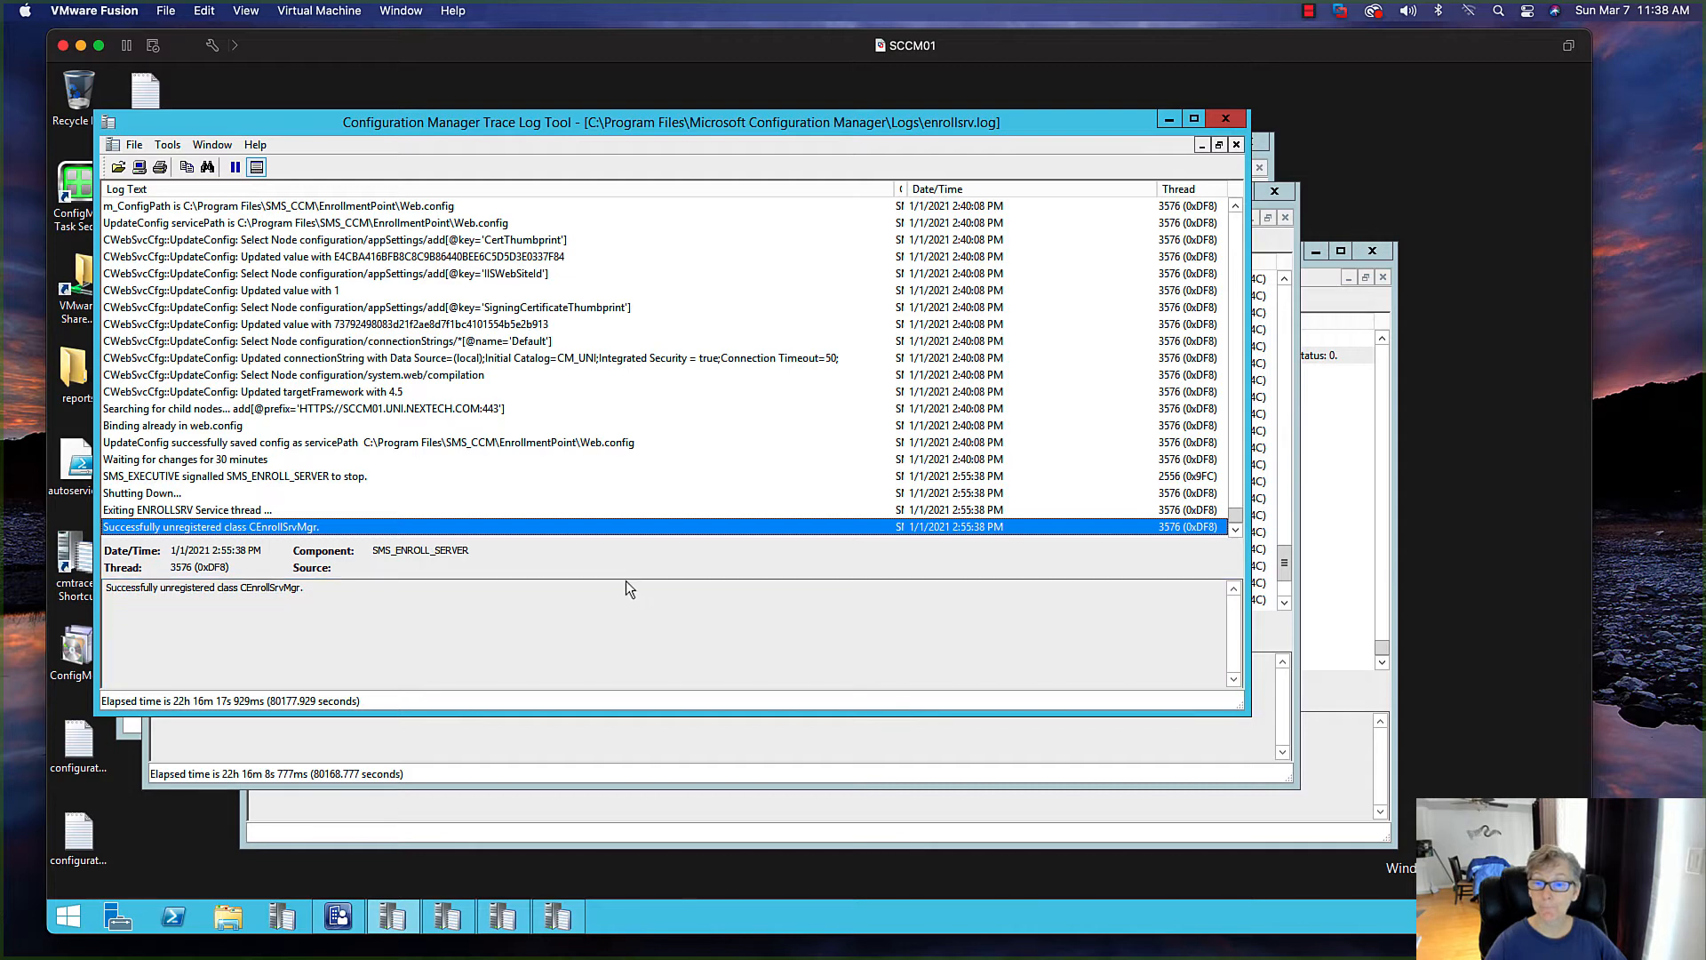
{"action": "left_click", "coordinate": [1286, 212]}
{"action": "scroll", "coordinate": [698, 453], "scroll_direction": "down", "scroll_amount": 3}
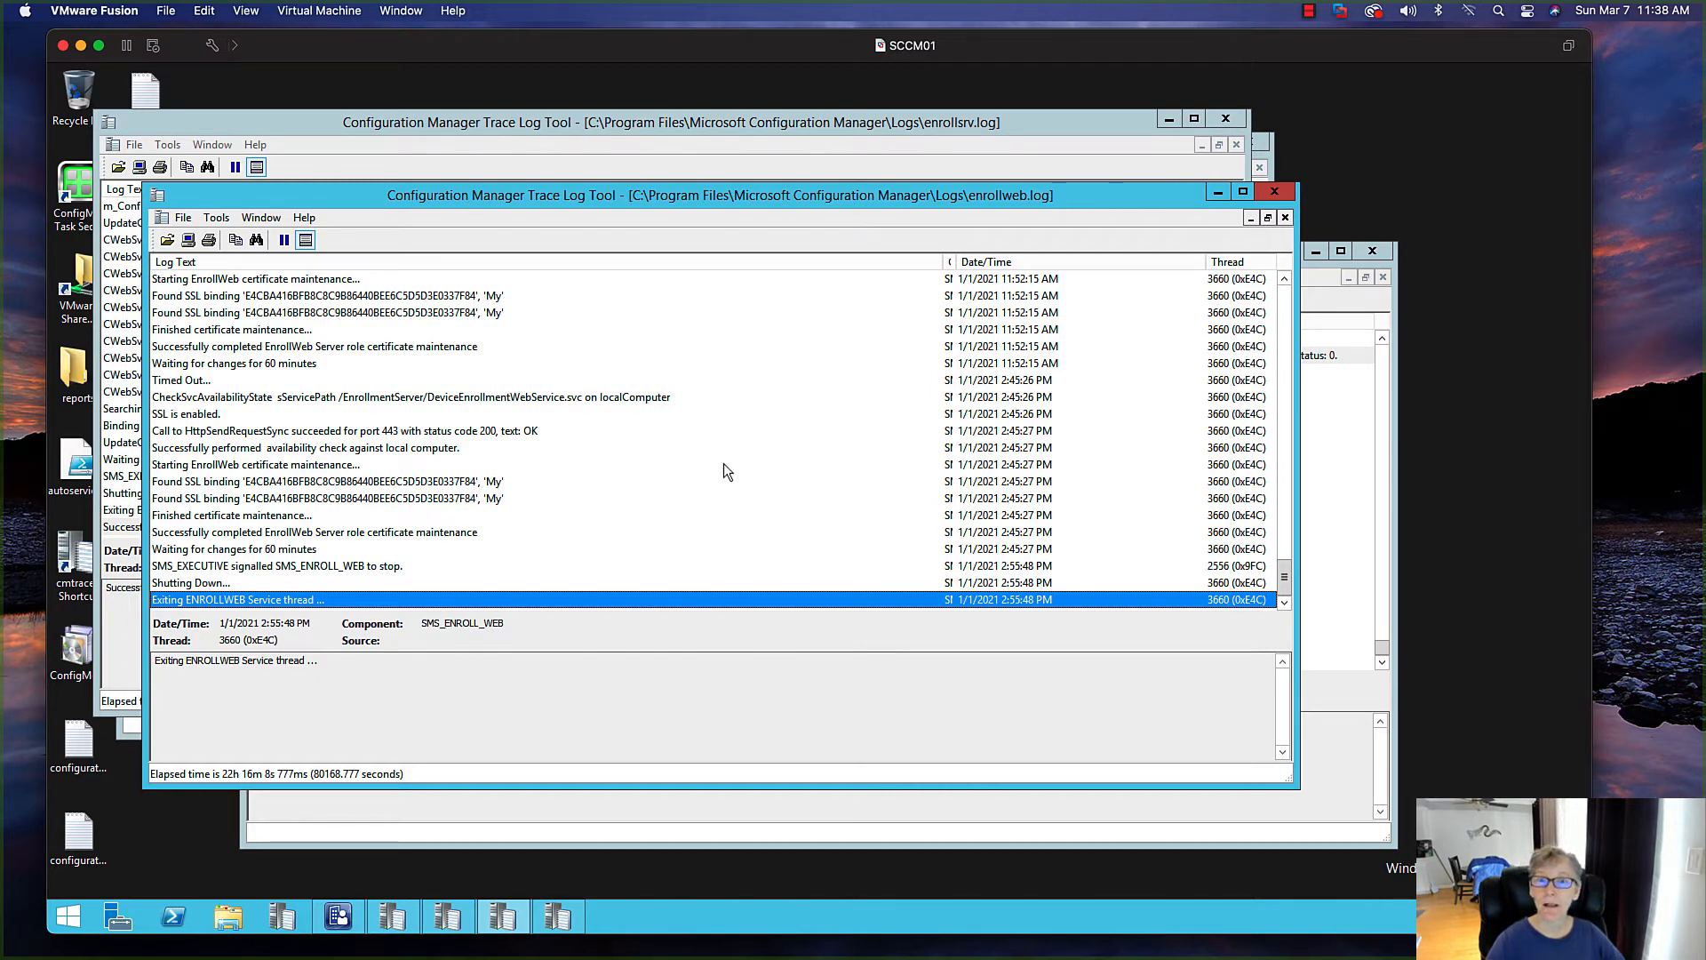
{"action": "scroll", "coordinate": [723, 462], "scroll_direction": "up", "scroll_amount": 5}
{"action": "scroll", "coordinate": [839, 482], "scroll_direction": "down", "scroll_amount": 3}
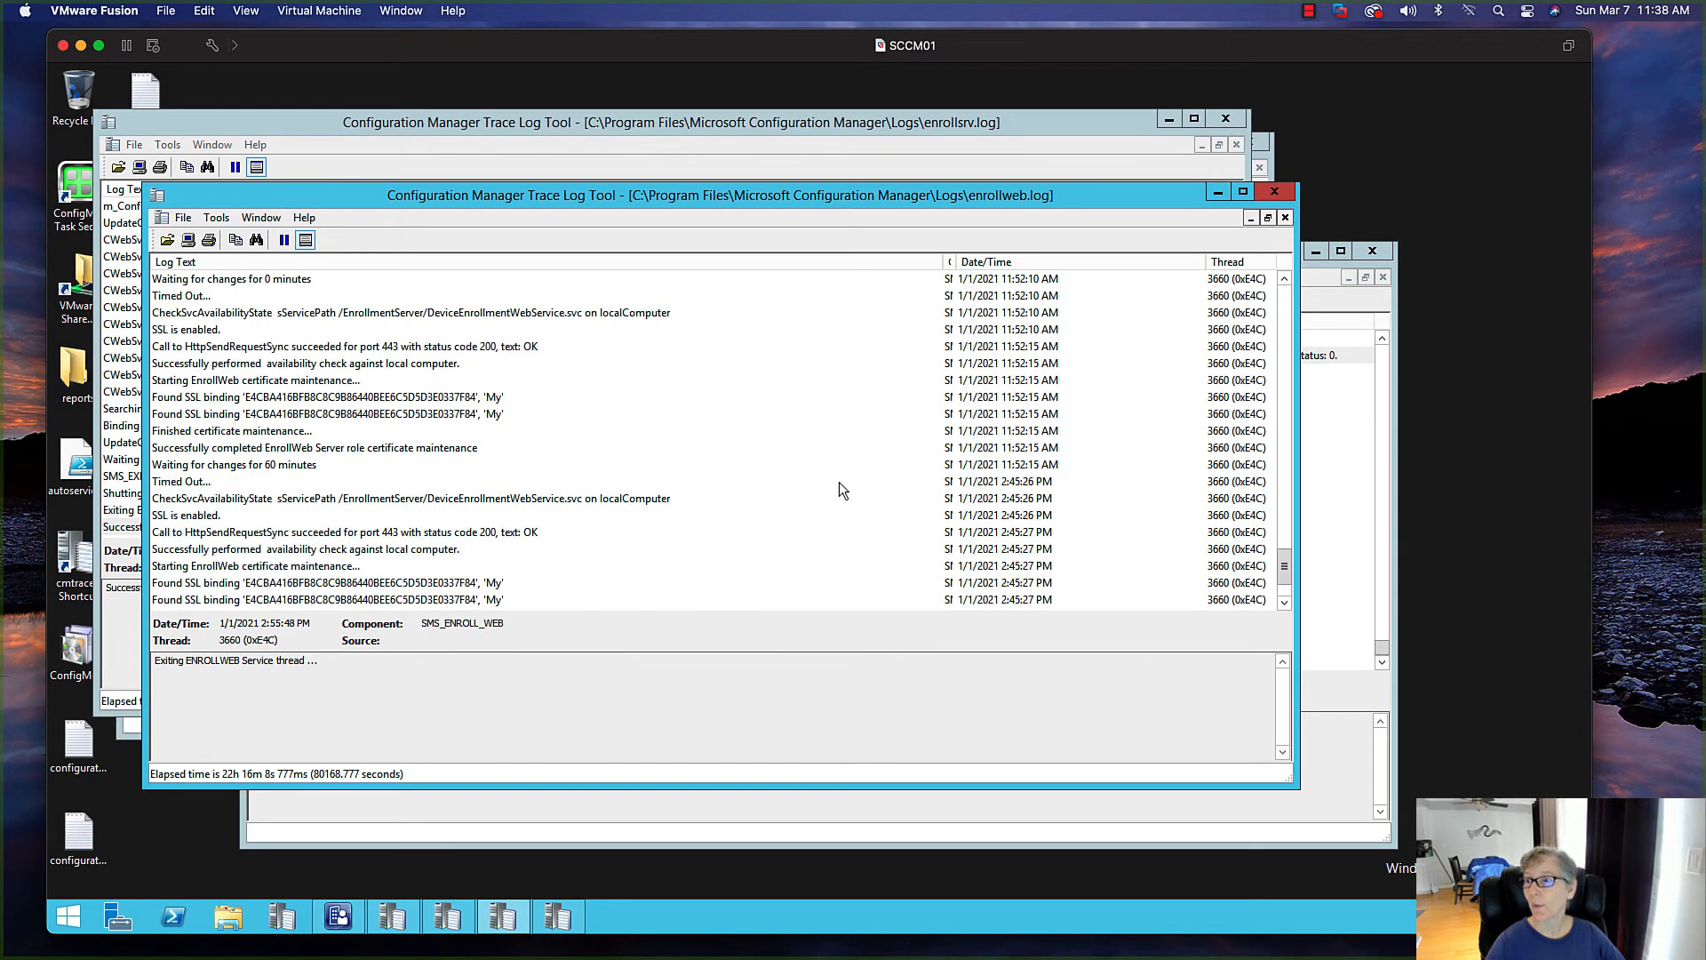
{"action": "scroll", "coordinate": [839, 482], "scroll_direction": "down", "scroll_amount": 2}
{"action": "left_click", "coordinate": [1358, 424]}
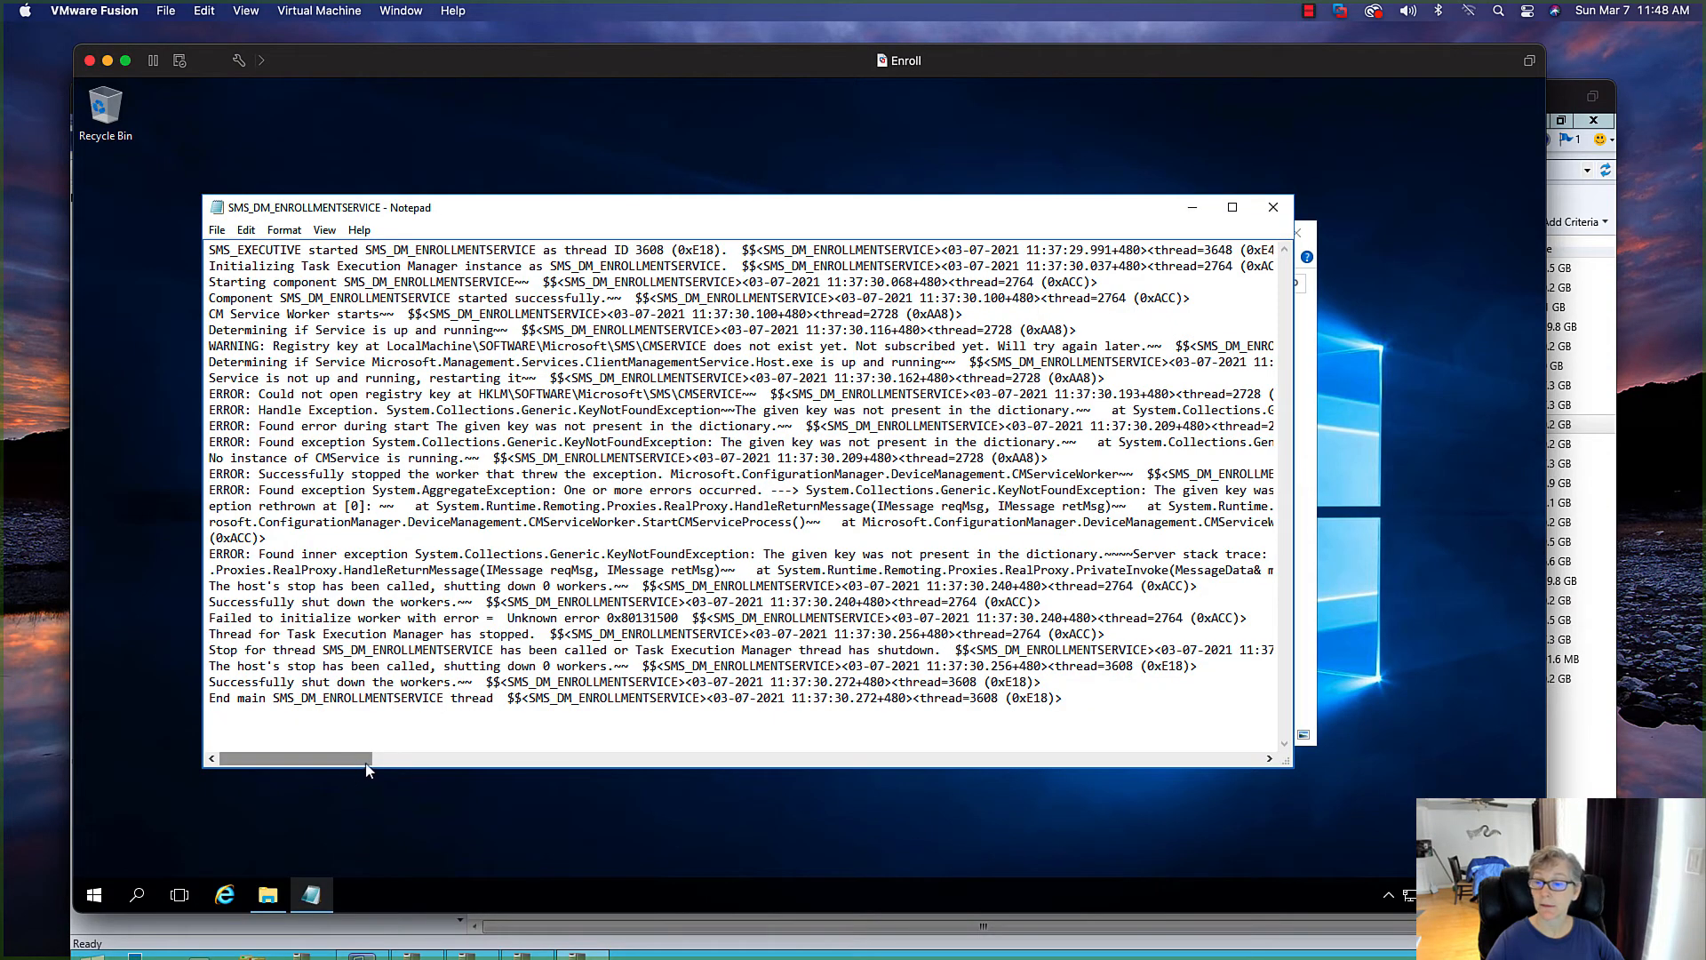
Read the enrollment service and setup logs in C:\SMS\Logs on the ENROLL server, then close them
{"action": "mouse_move", "coordinate": [350, 762]}
{"action": "left_mouse_down"}
{"action": "mouse_move", "coordinate": [409, 760]}
{"action": "mouse_move", "coordinate": [350, 760]}
{"action": "left_mouse_up"}
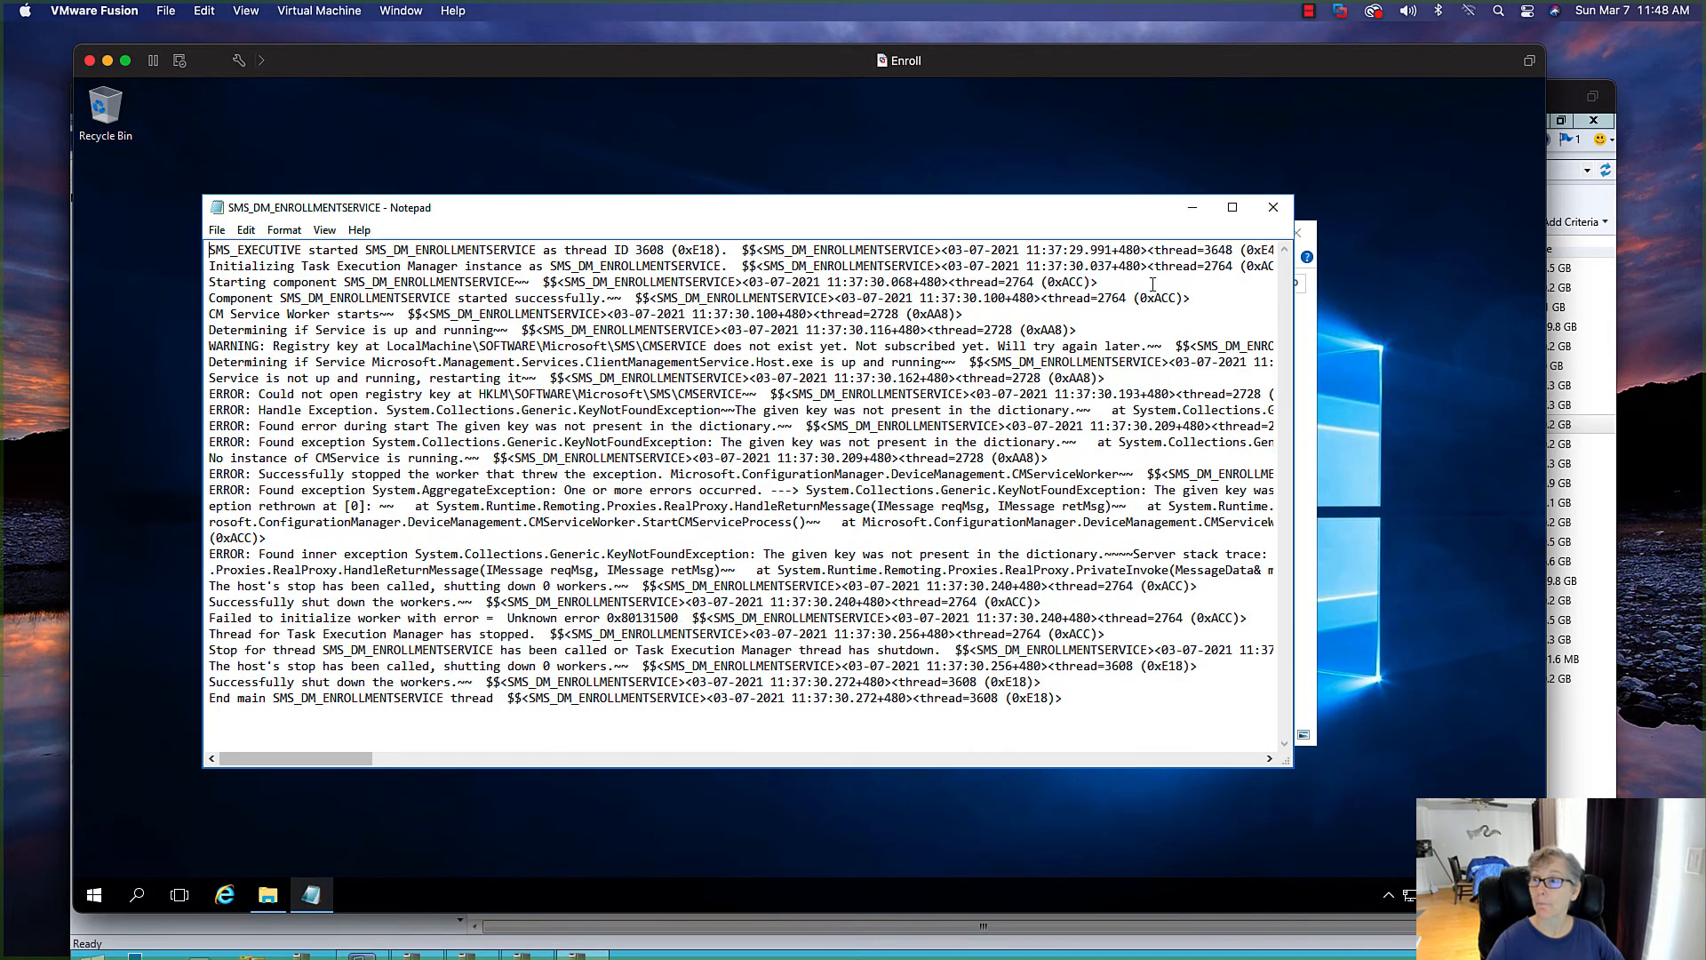
{"action": "left_click", "coordinate": [1273, 209]}
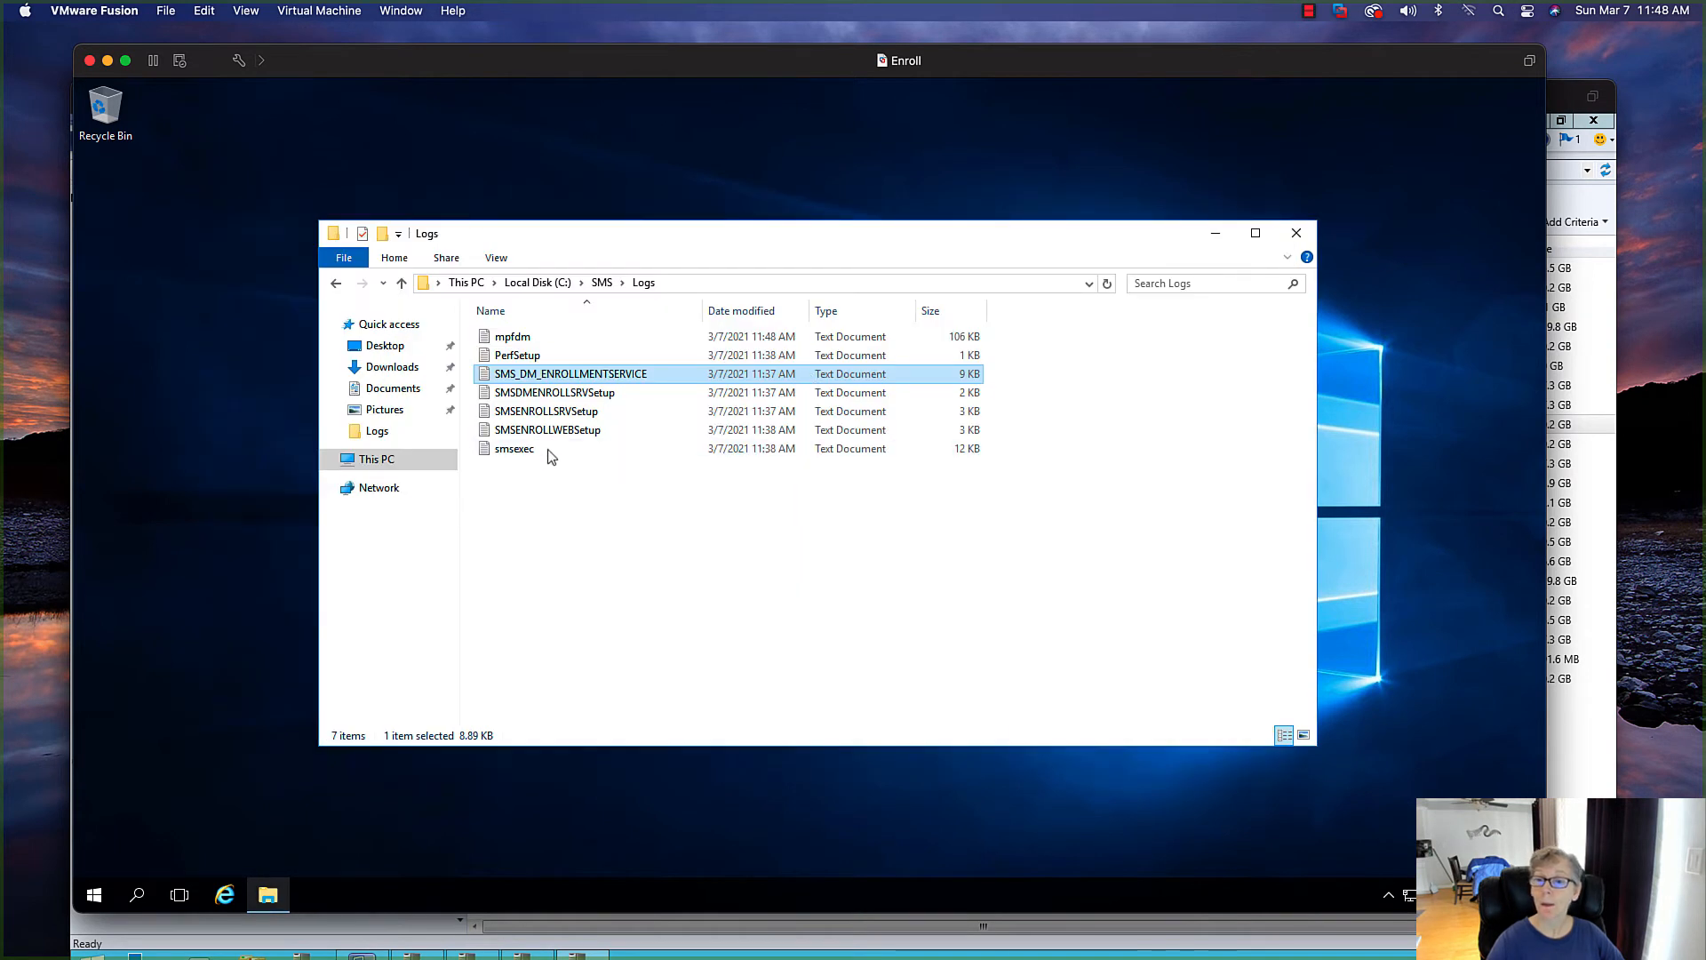
{"action": "double_click", "coordinate": [547, 394]}
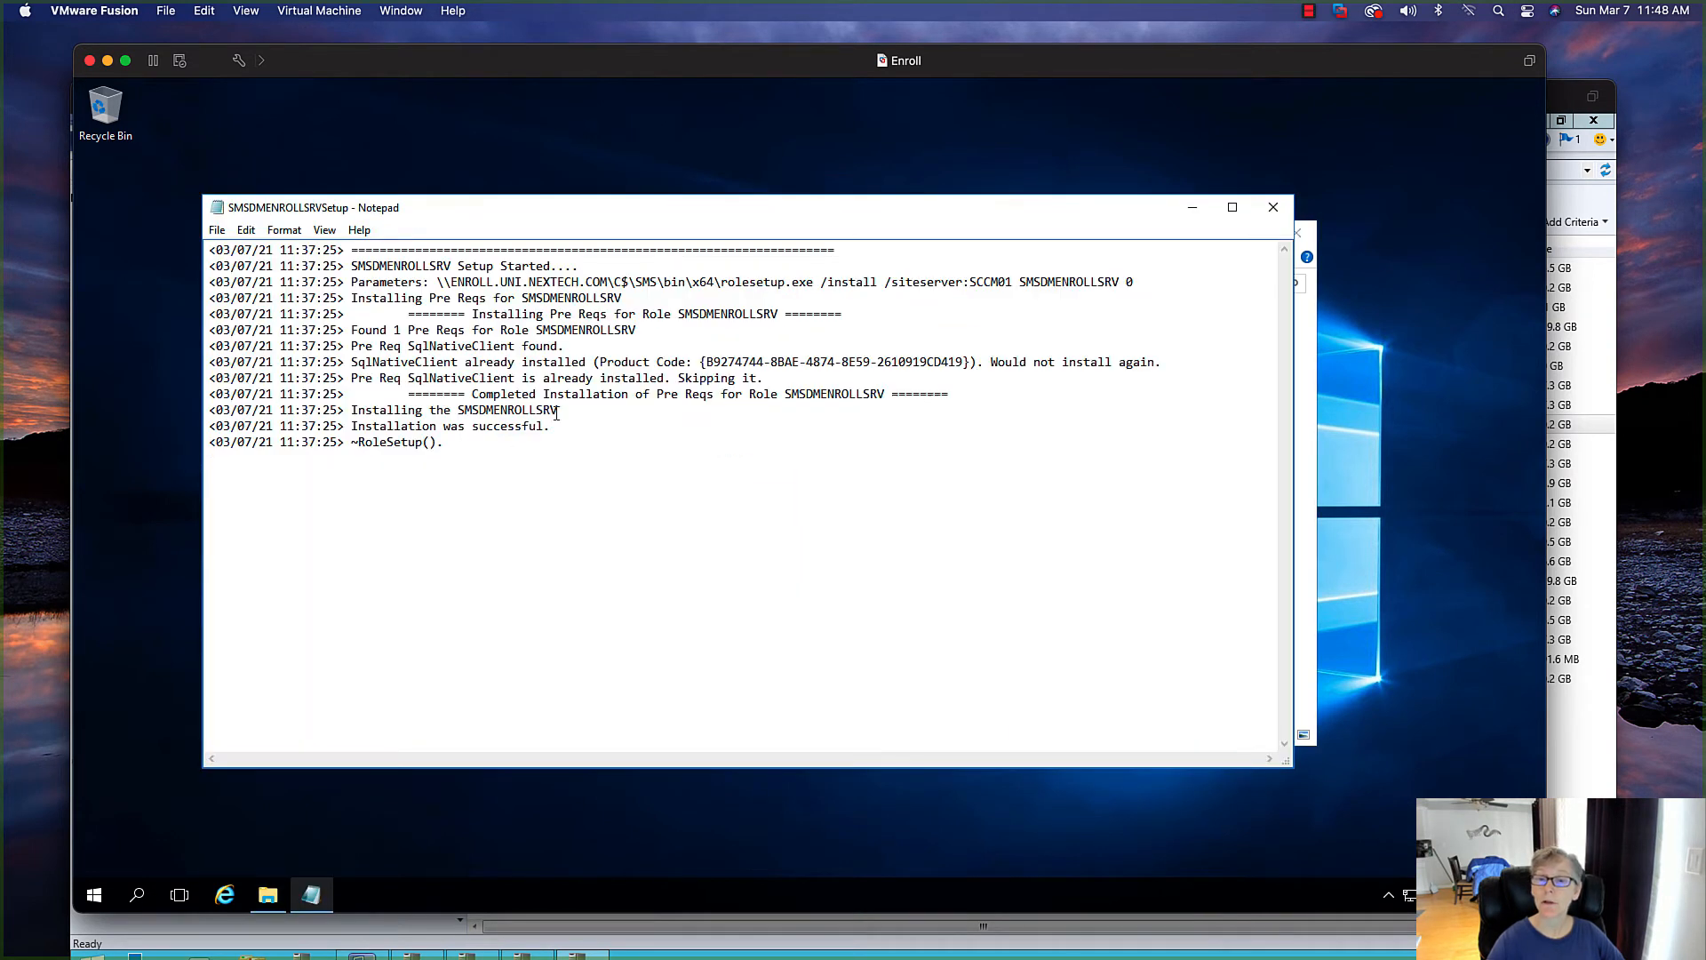
{"action": "left_click_drag", "start_coordinate": [551, 426], "coordinate": [316, 427]}
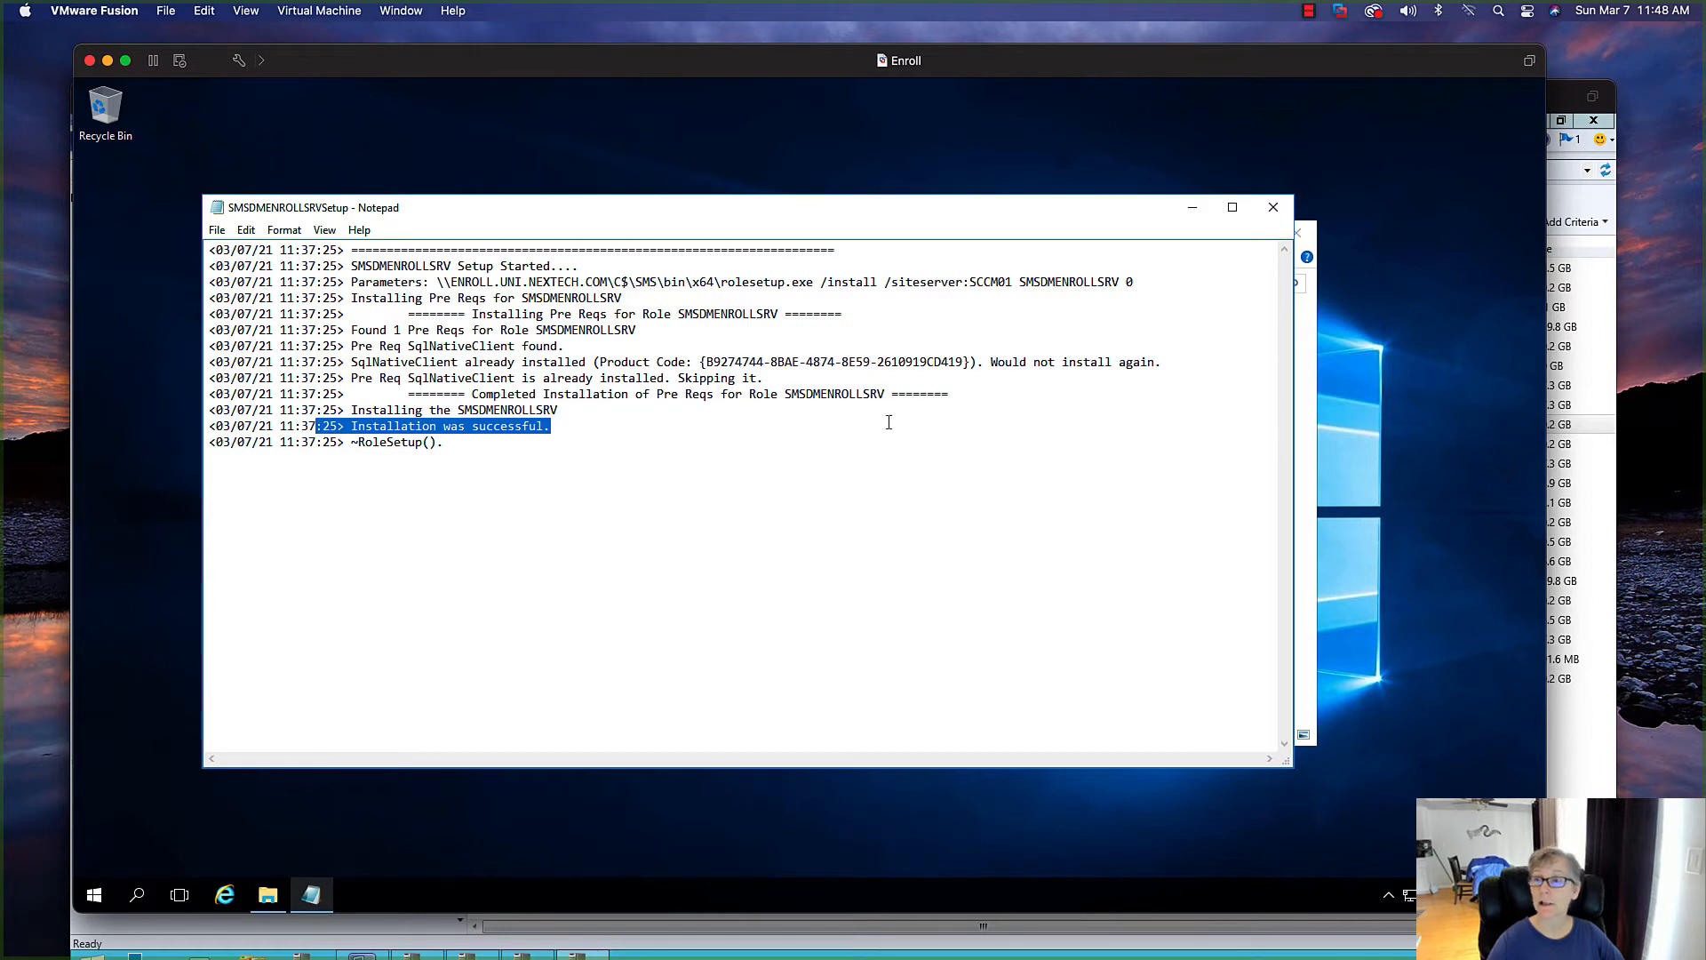
{"action": "left_click", "coordinate": [1273, 207]}
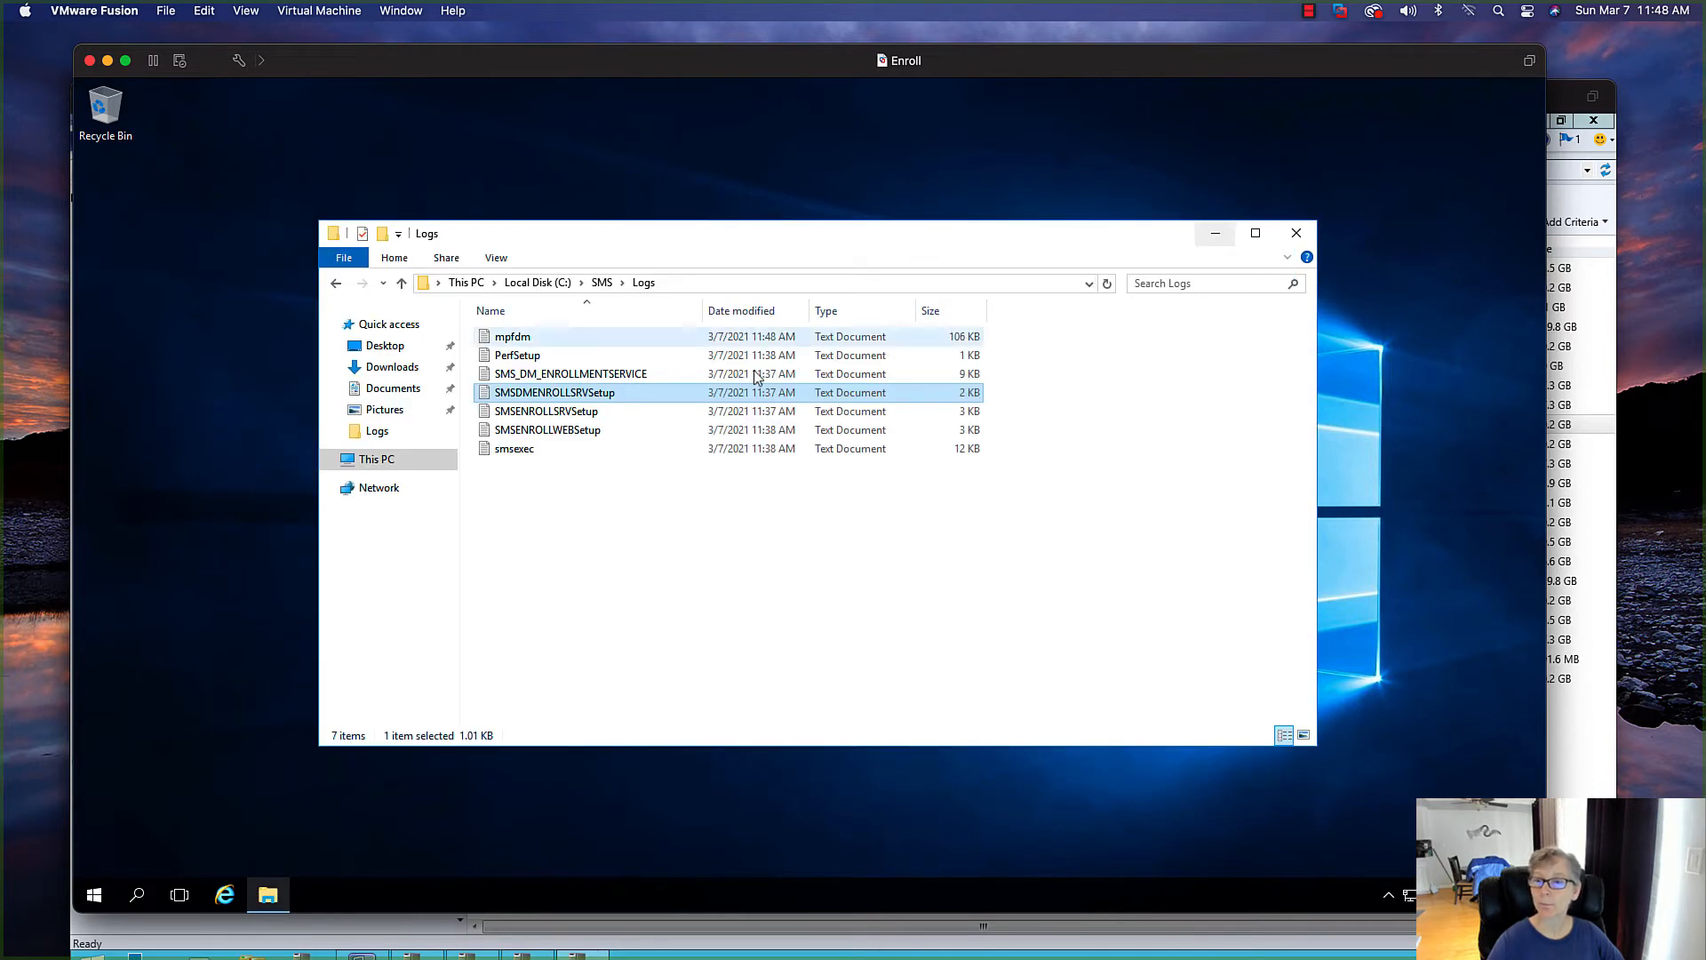
{"action": "double_click", "coordinate": [601, 413]}
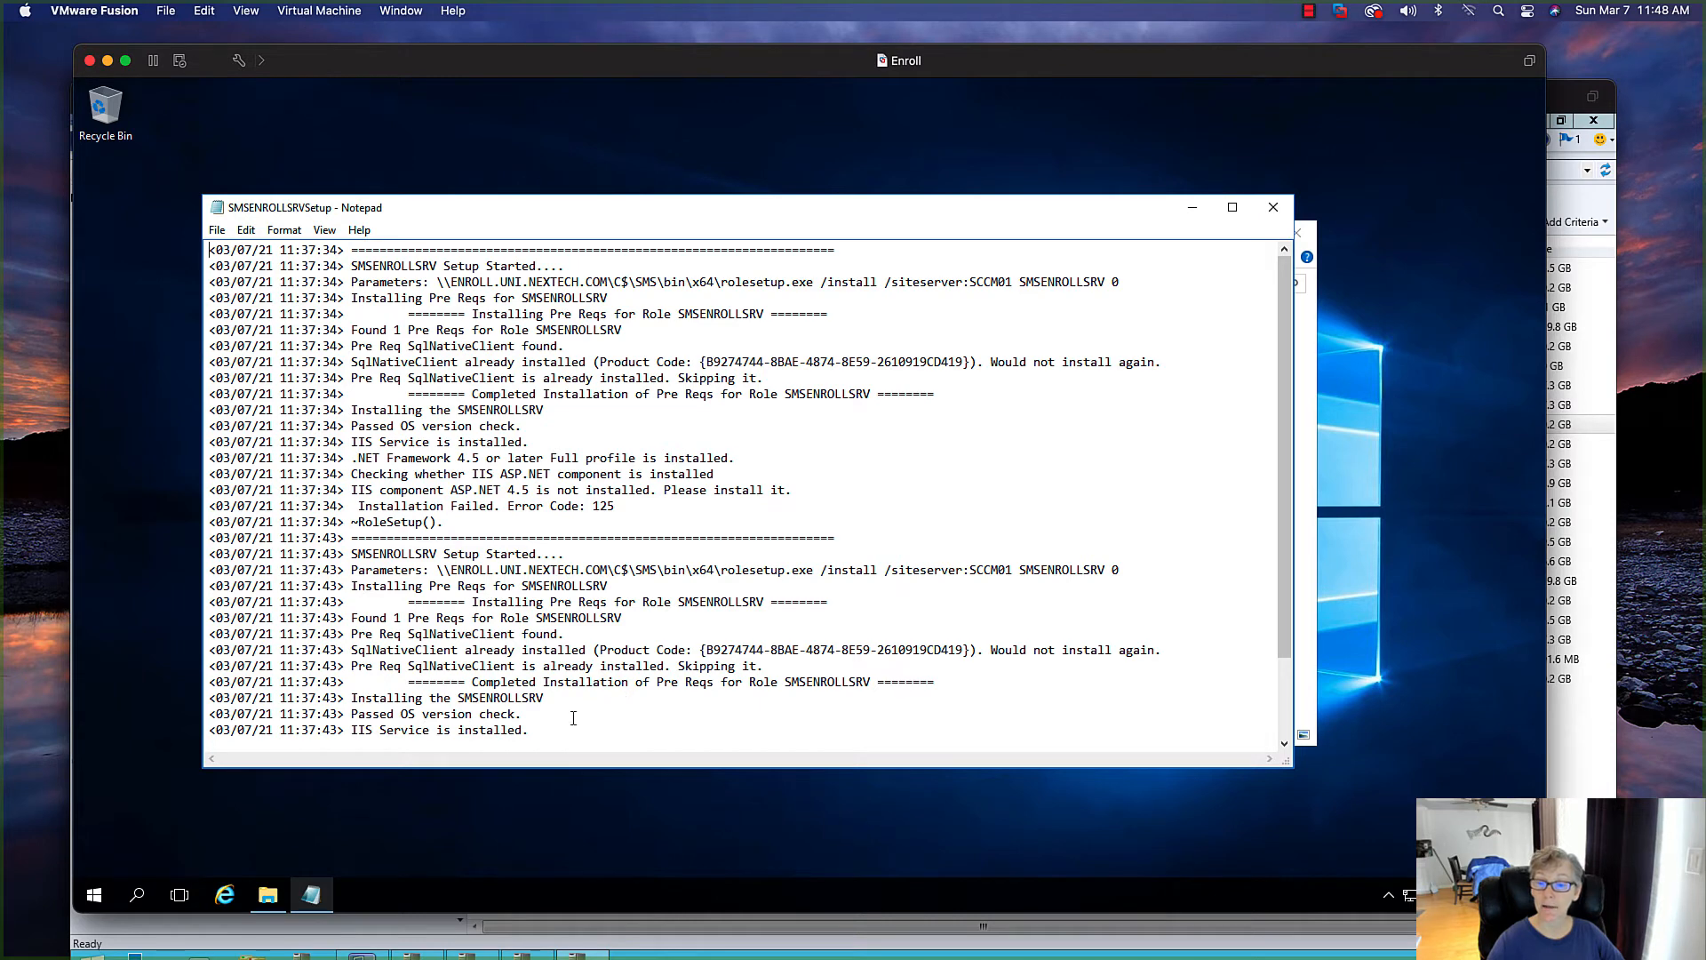
{"action": "left_click_drag", "start_coordinate": [554, 728], "coordinate": [375, 743]}
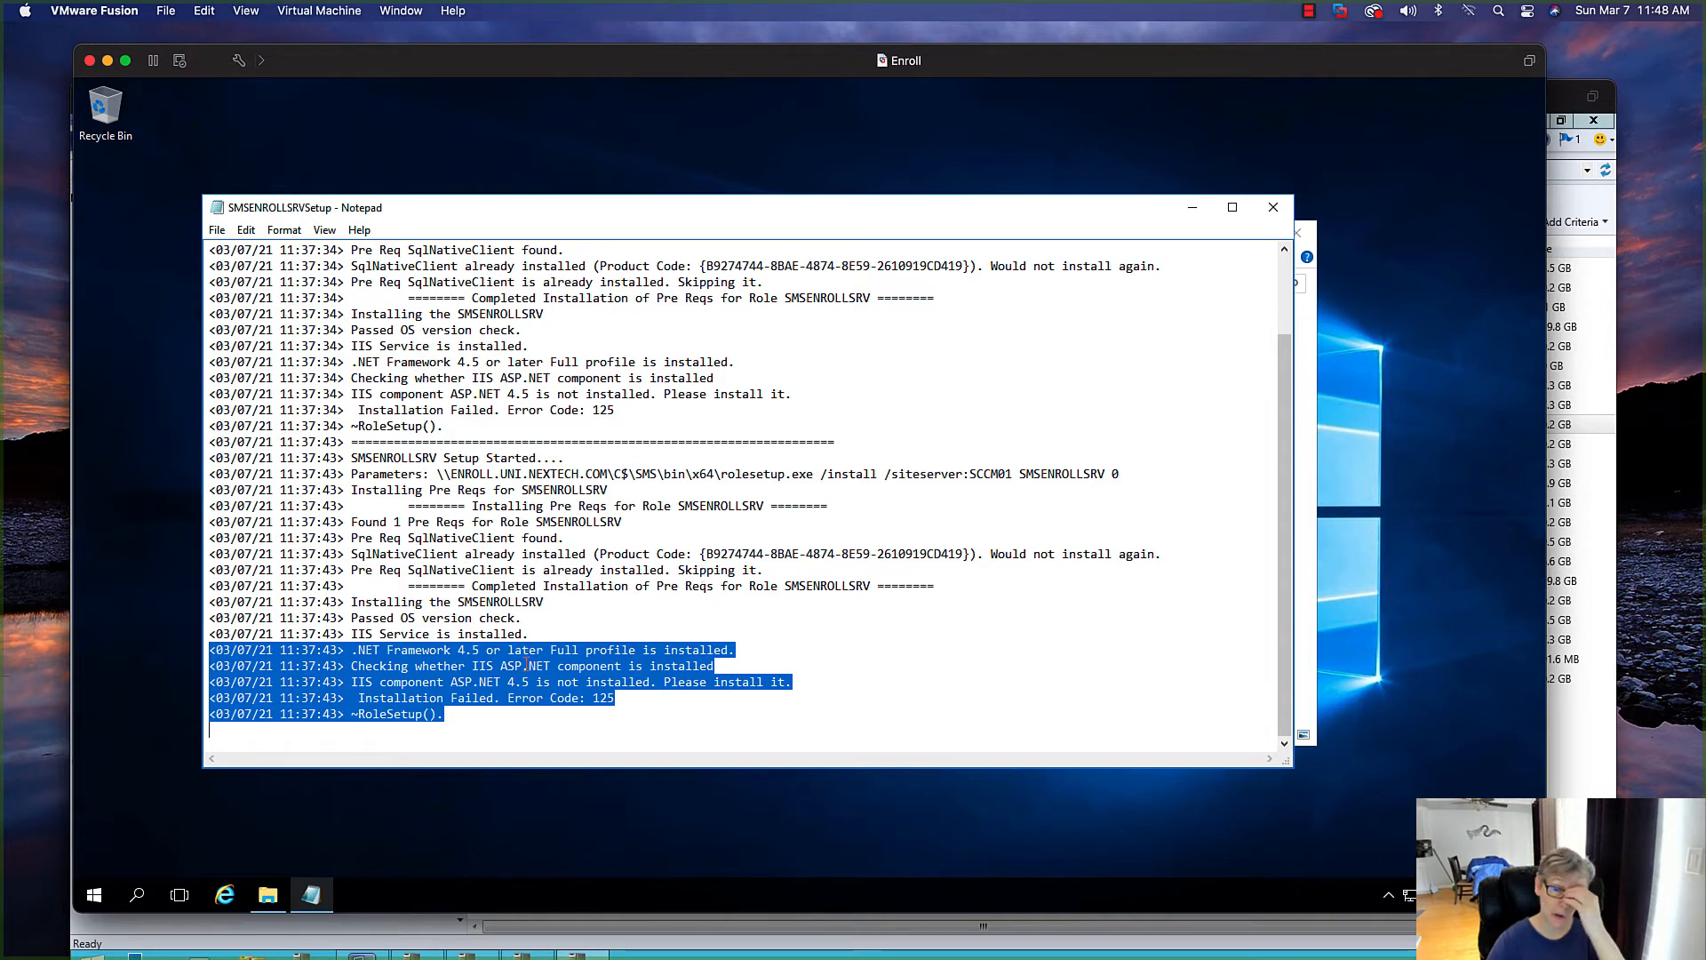
{"action": "left_click", "coordinate": [536, 607]}
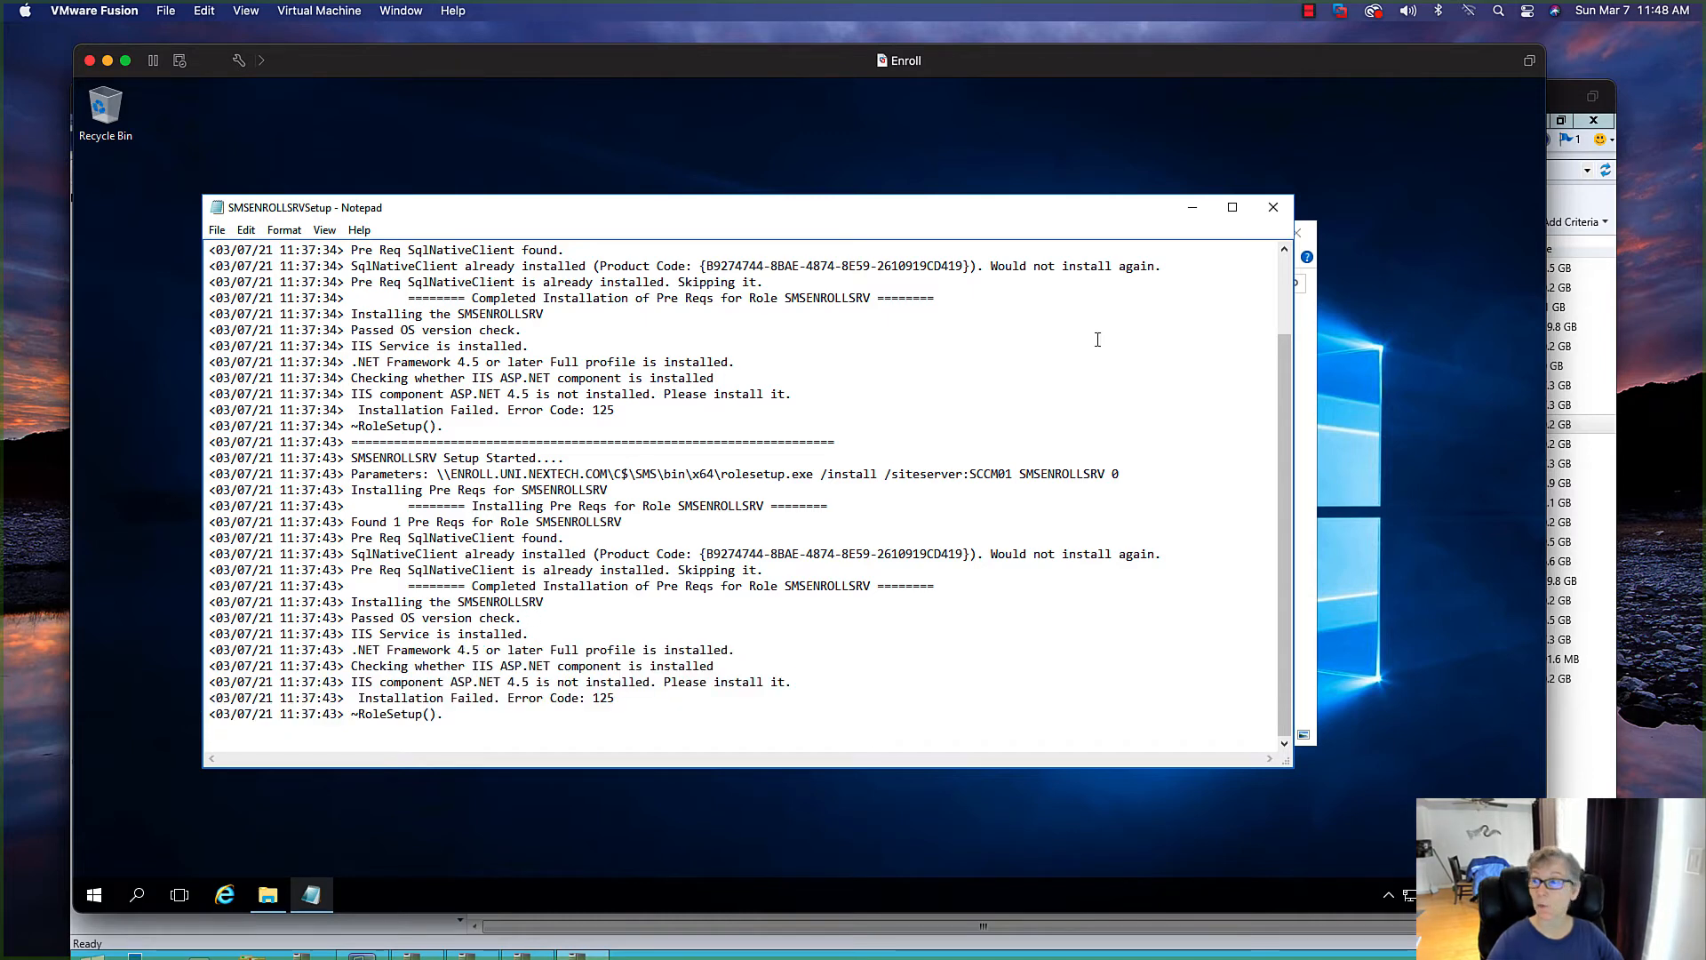
{"action": "left_click", "coordinate": [1273, 207]}
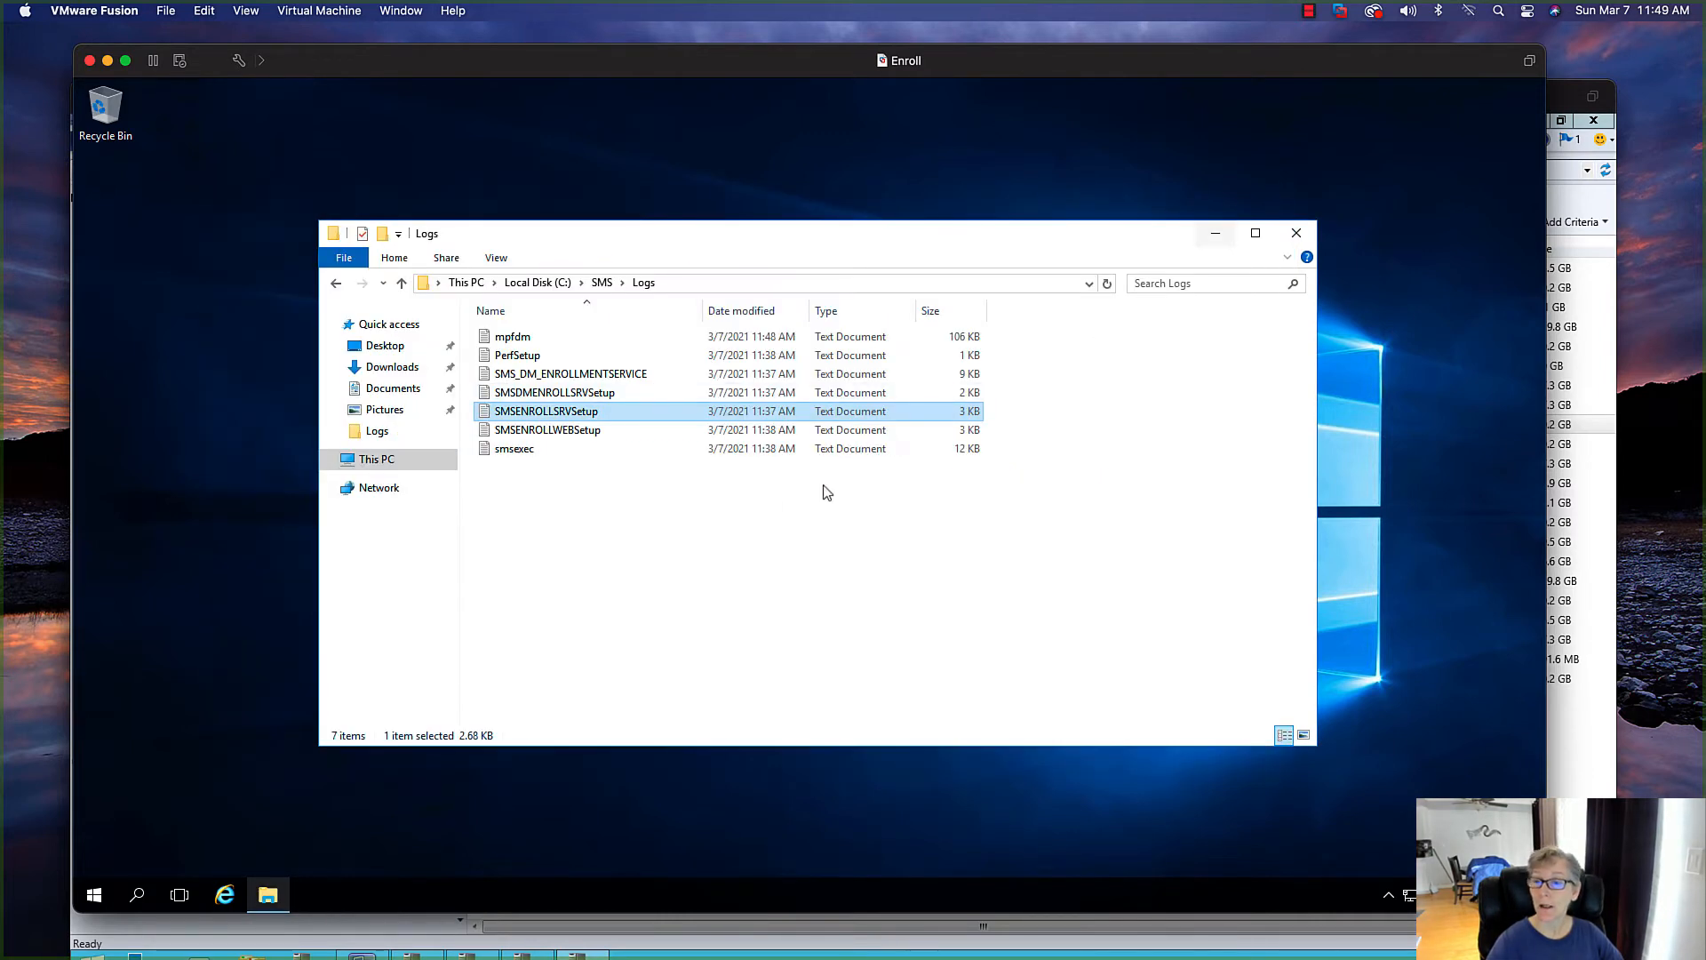
{"action": "double_click", "coordinate": [608, 435]}
{"action": "scroll", "coordinate": [334, 658], "scroll_direction": "down", "scroll_amount": 2}
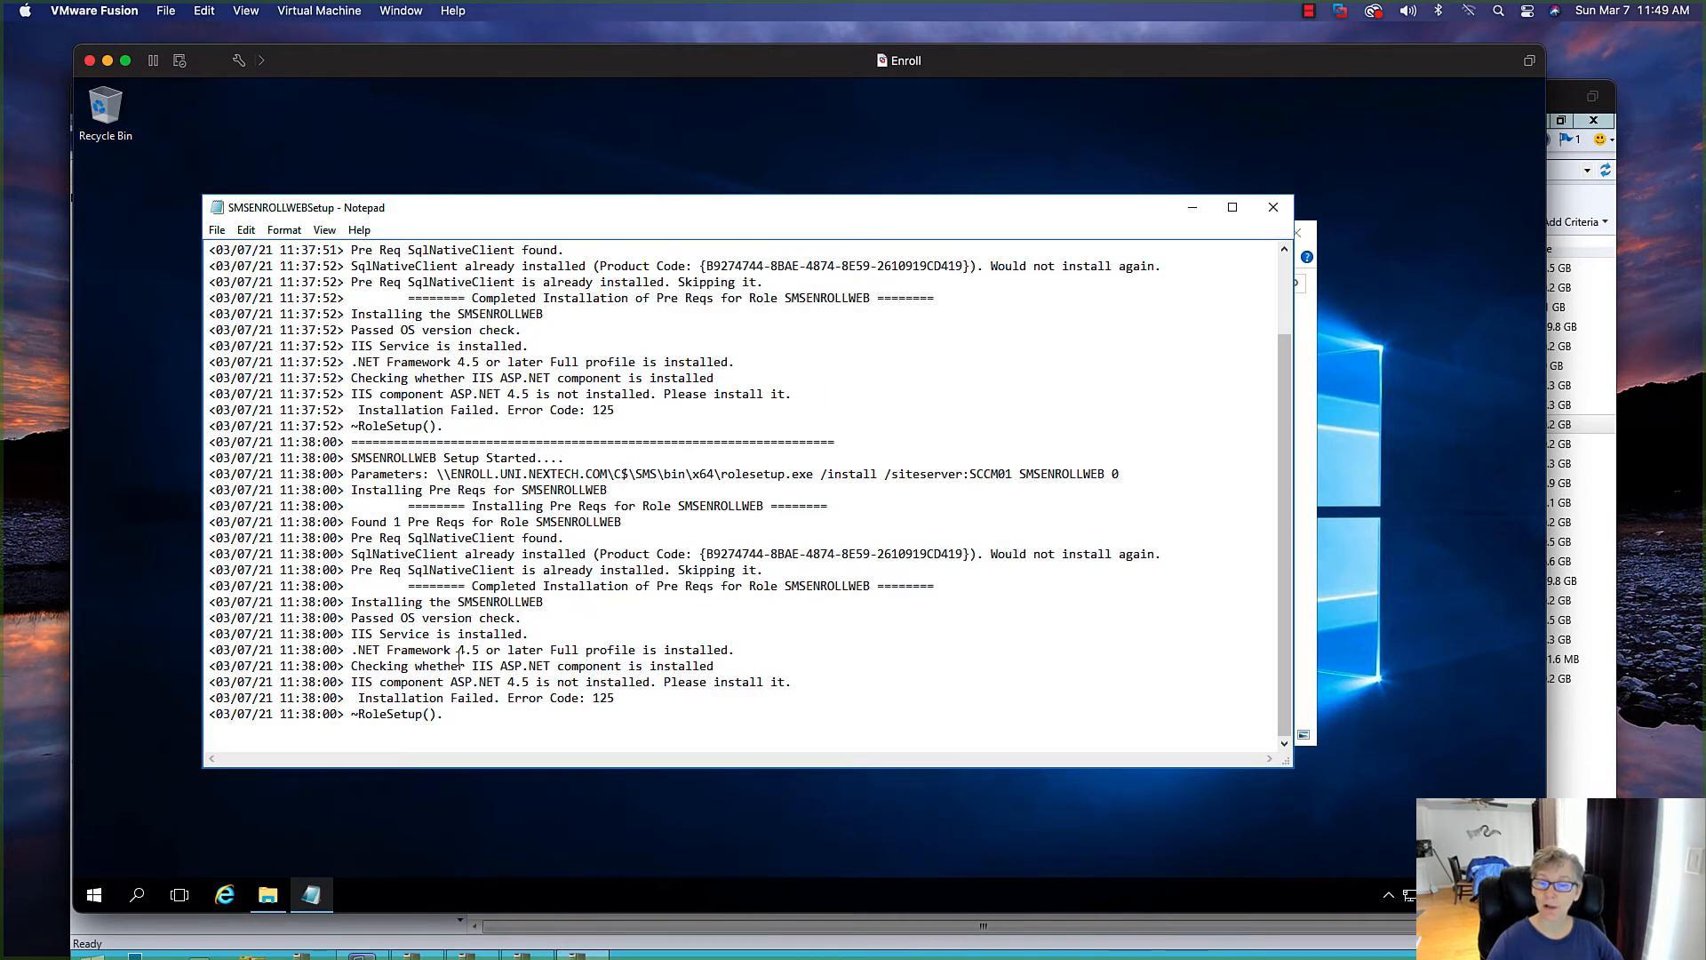
{"action": "left_click", "coordinate": [1273, 207]}
{"action": "left_click", "coordinate": [1297, 233]}
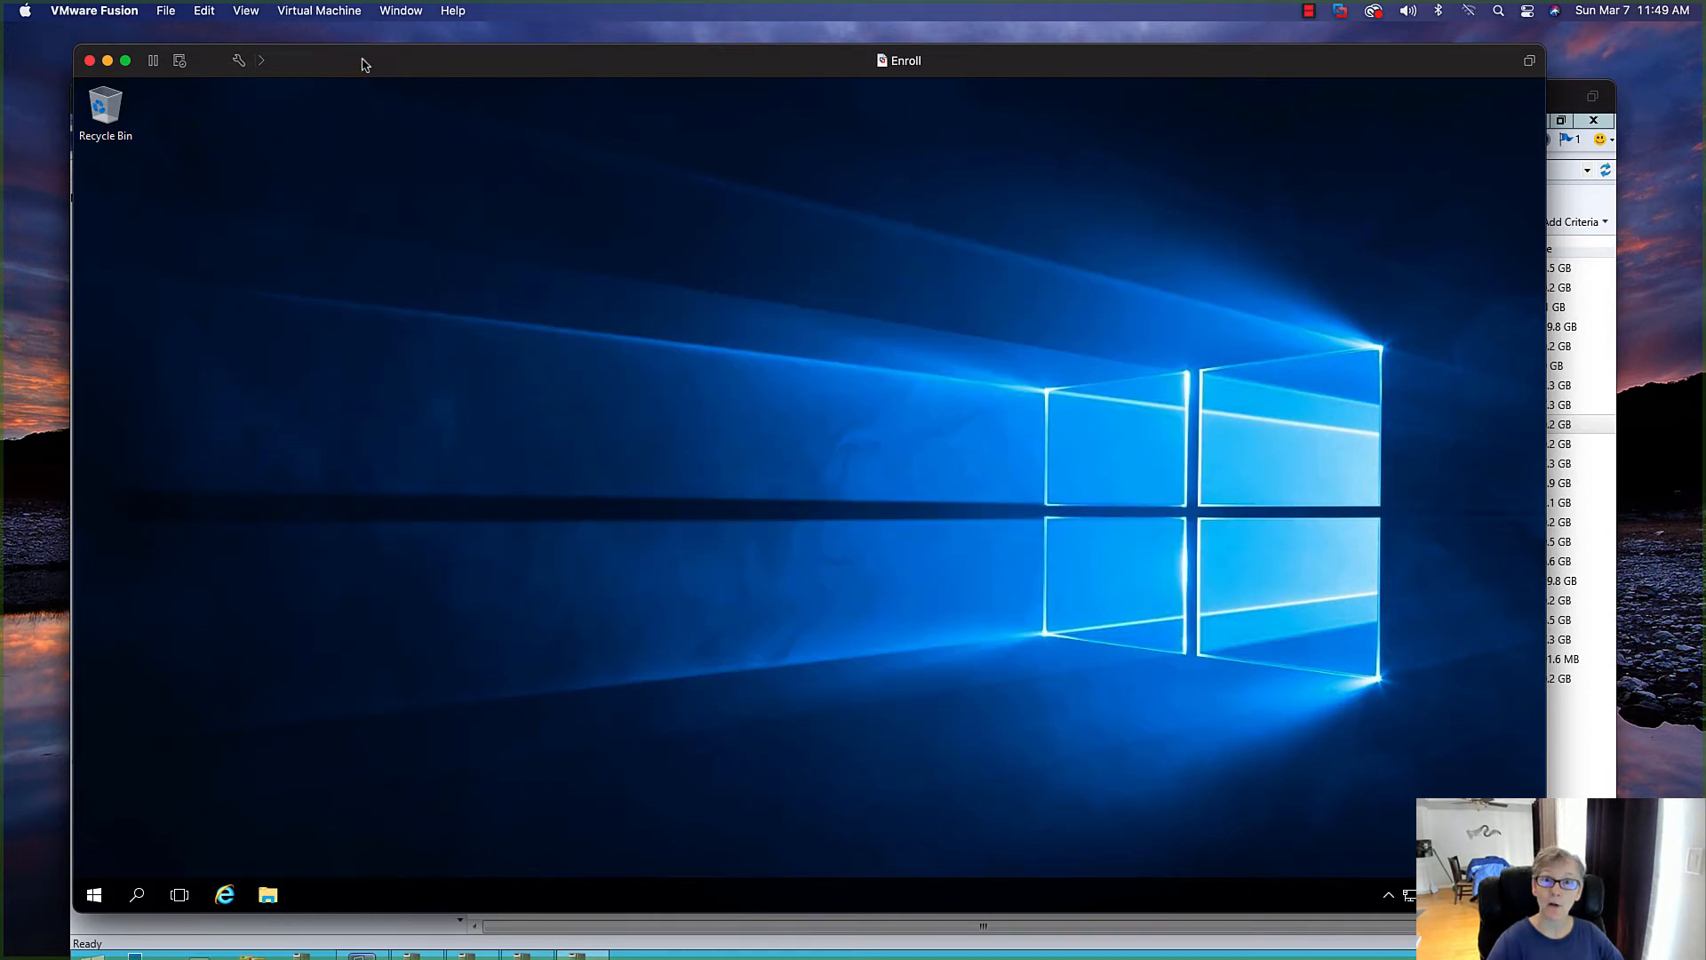
Return to the SCCM01 machine and close all the open Configuration Manager trace log windows
{"action": "left_click", "coordinate": [108, 61]}
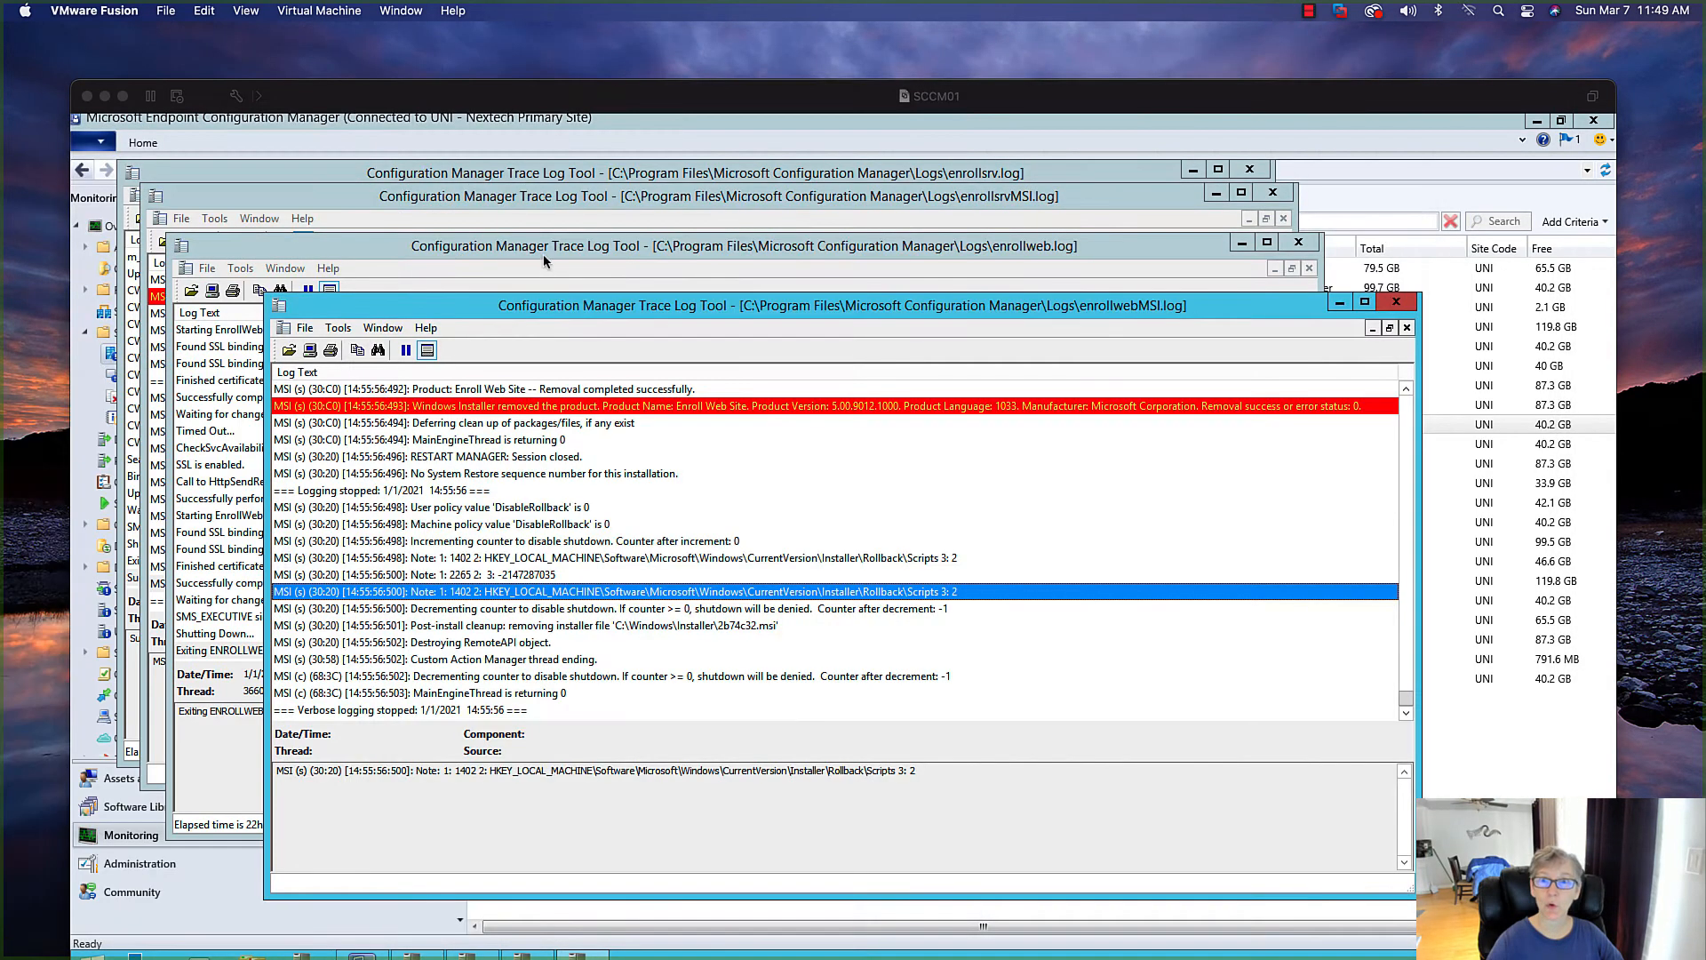
{"action": "left_click", "coordinate": [545, 693]}
{"action": "left_click", "coordinate": [1408, 307]}
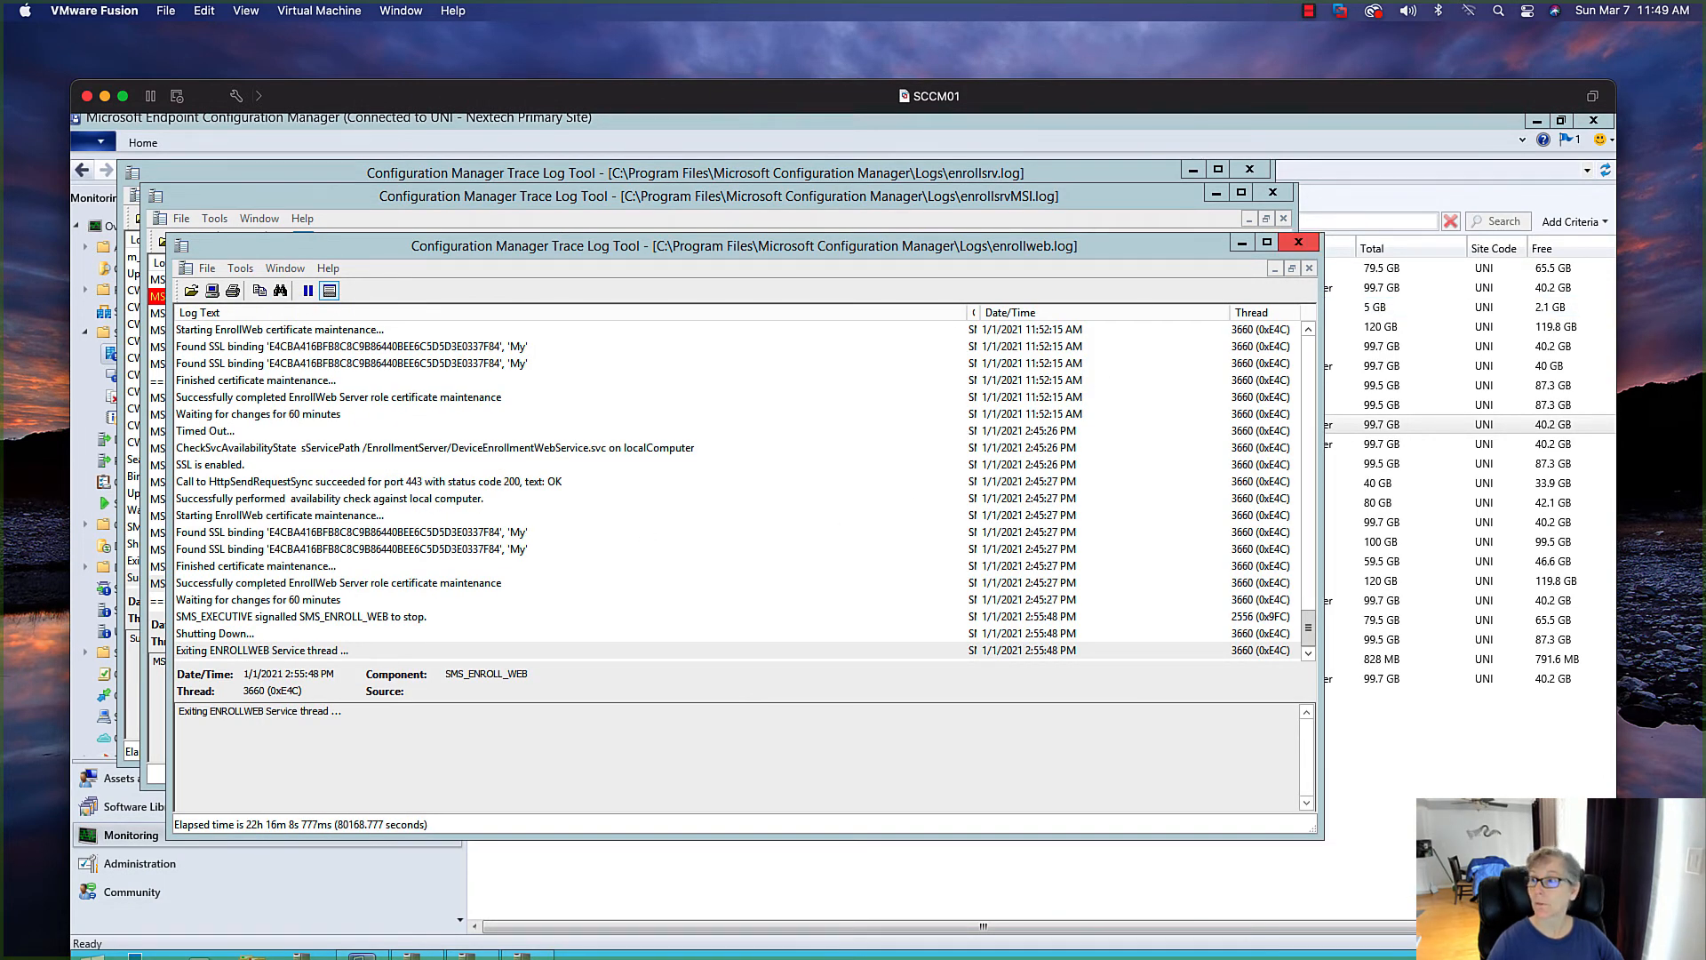
{"action": "left_click", "coordinate": [1298, 242]}
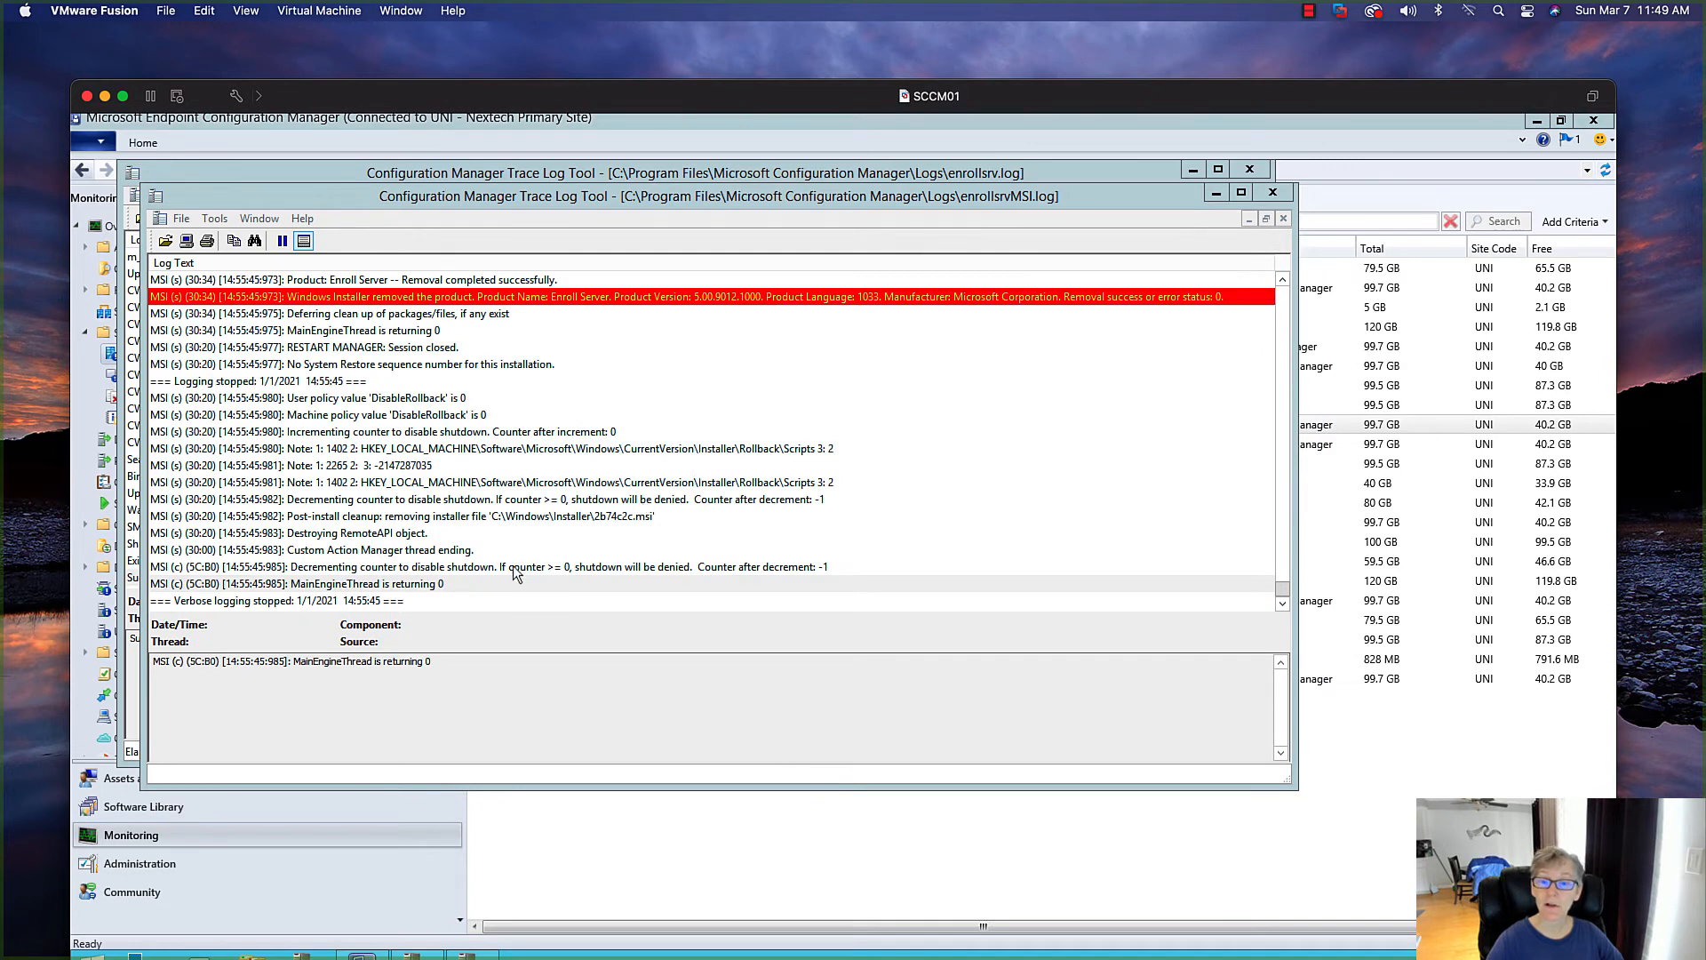
{"action": "left_click", "coordinate": [480, 584]}
{"action": "left_click", "coordinate": [1273, 193]}
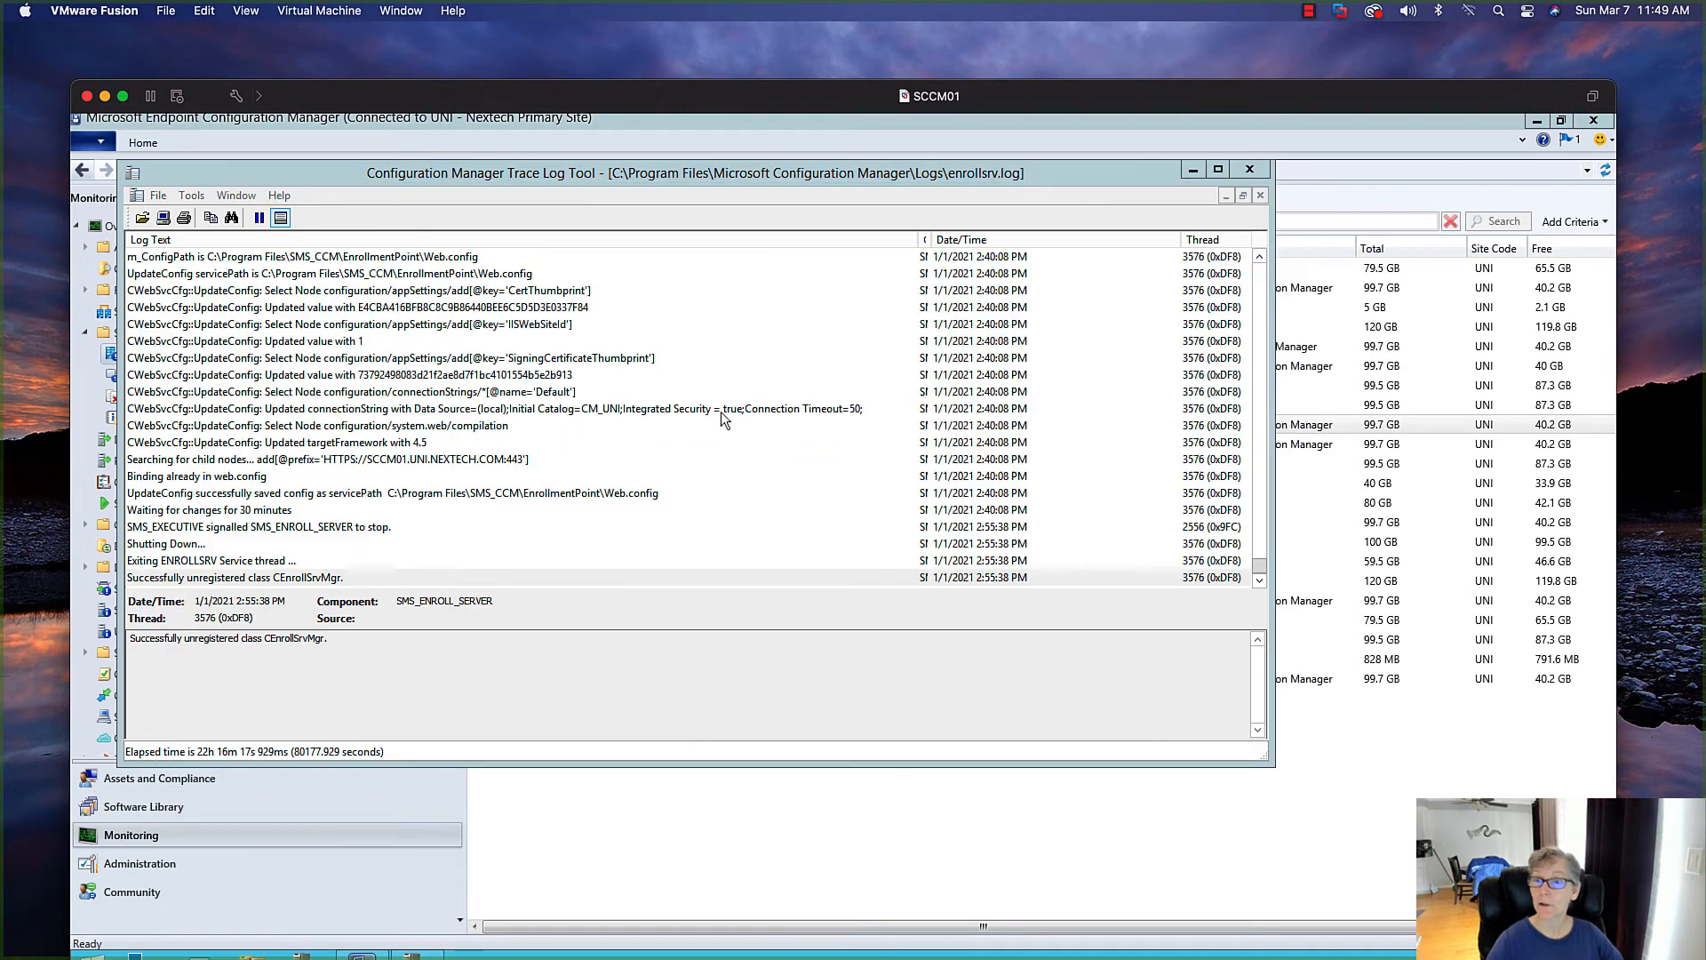
{"action": "left_click", "coordinate": [494, 557]}
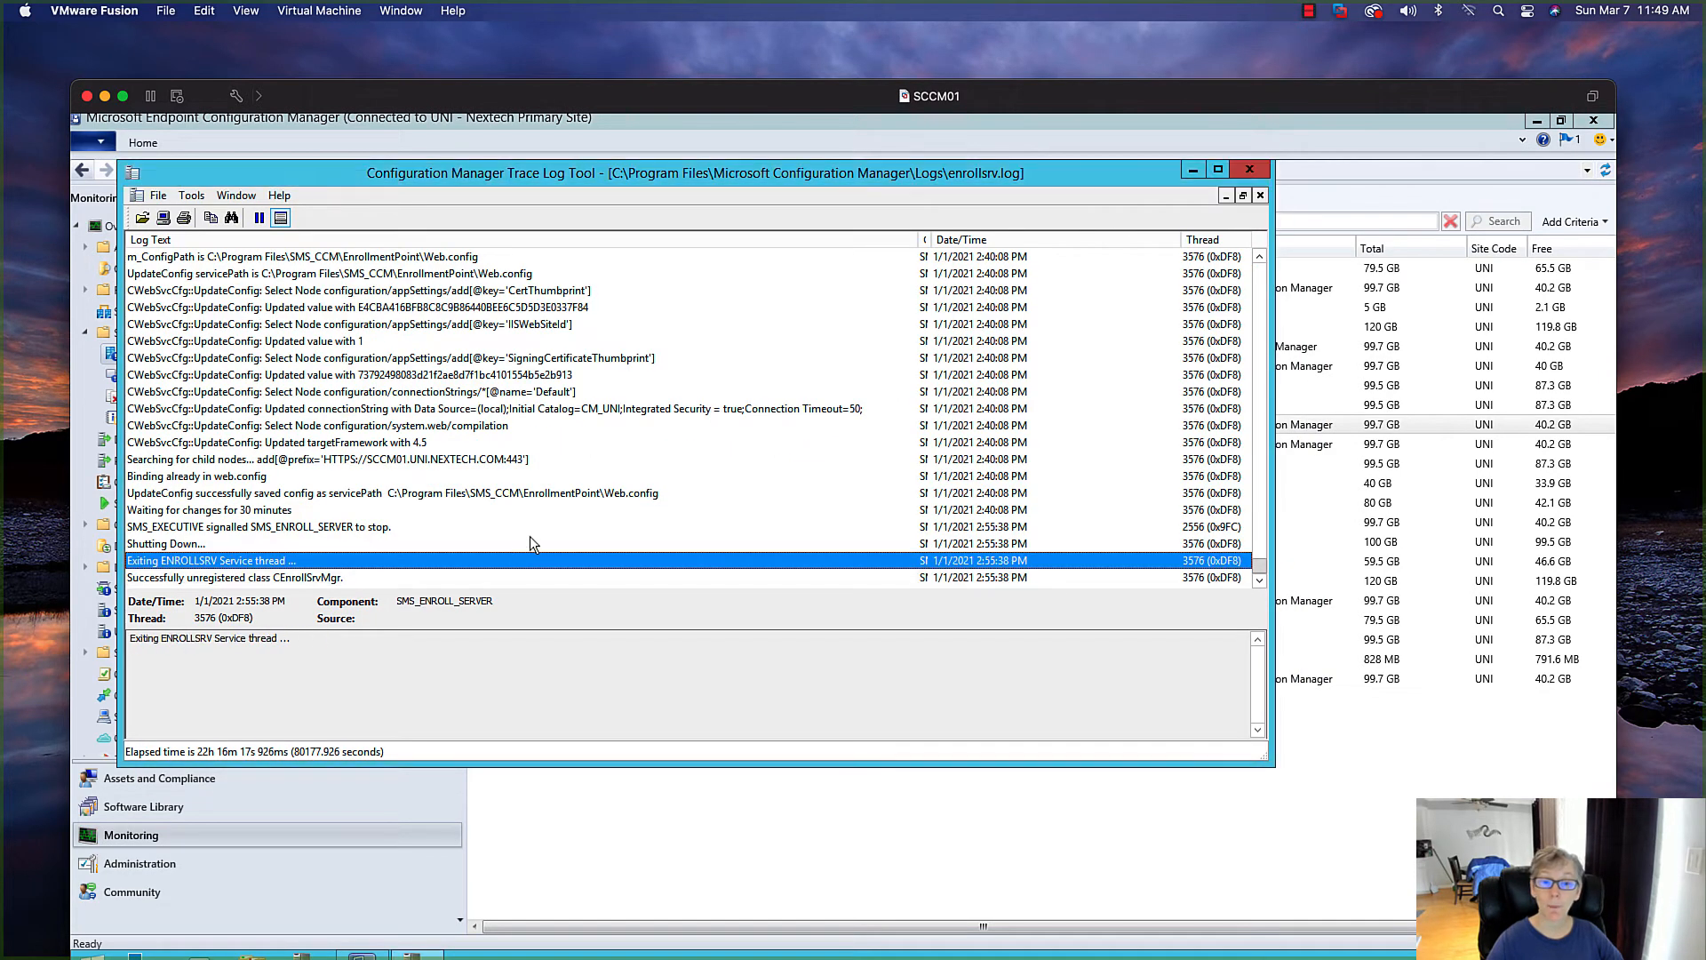
{"action": "left_click", "coordinate": [416, 577]}
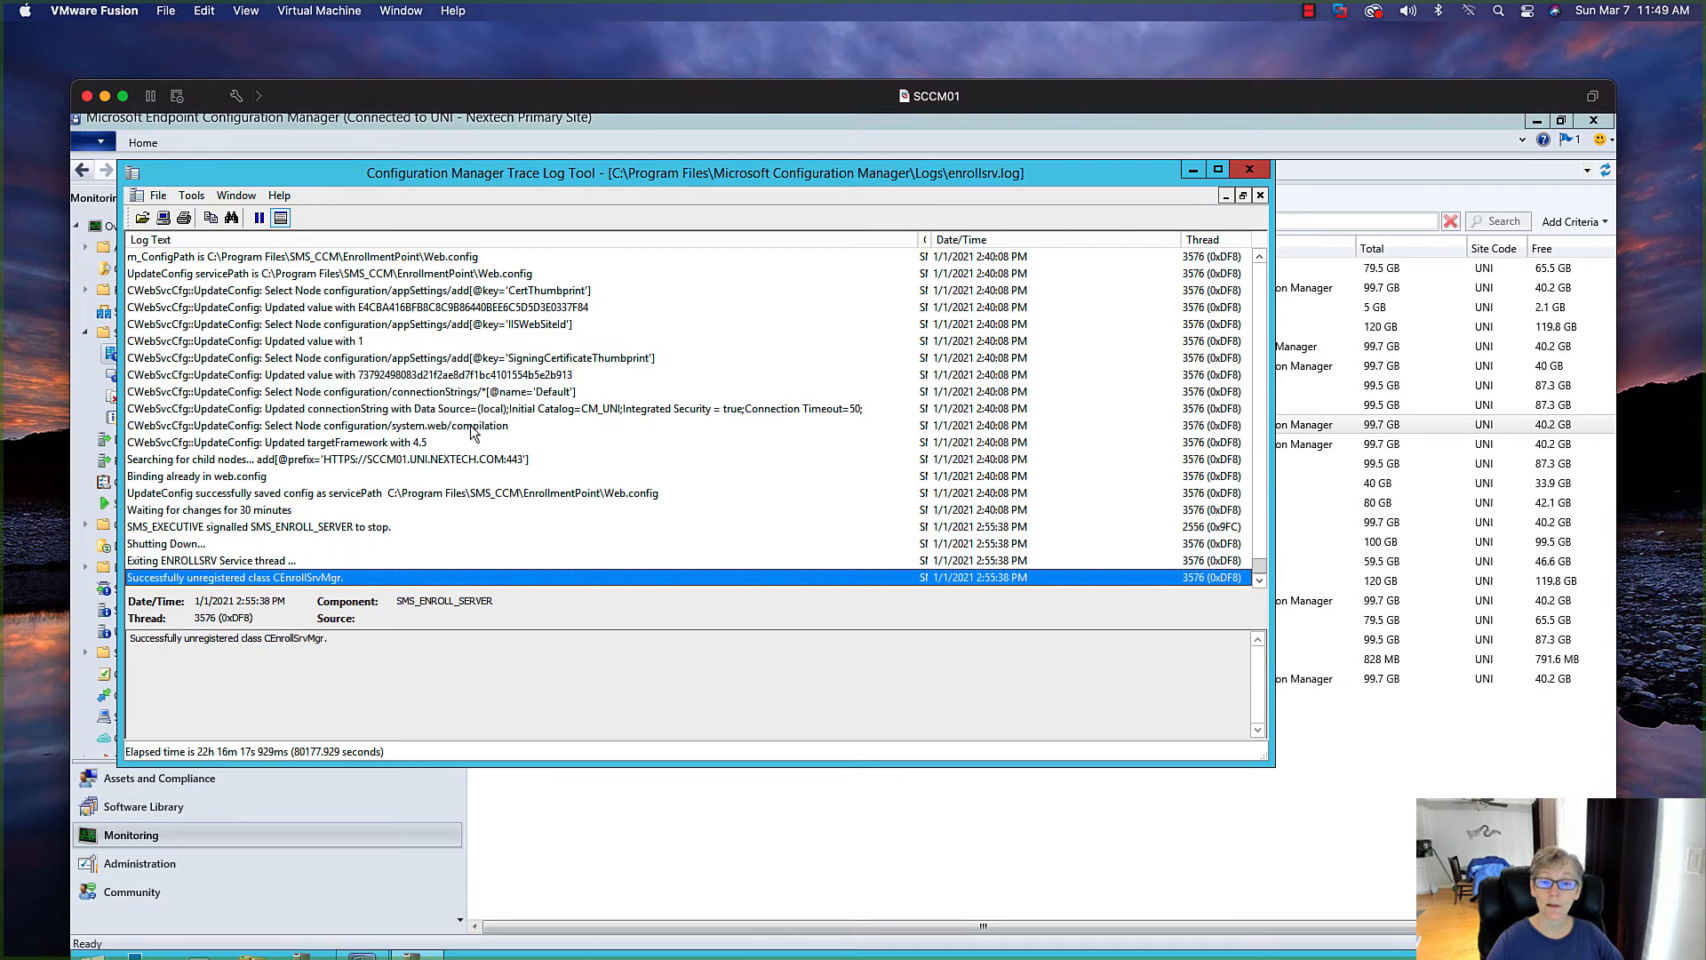
{"action": "left_click", "coordinate": [1249, 169]}
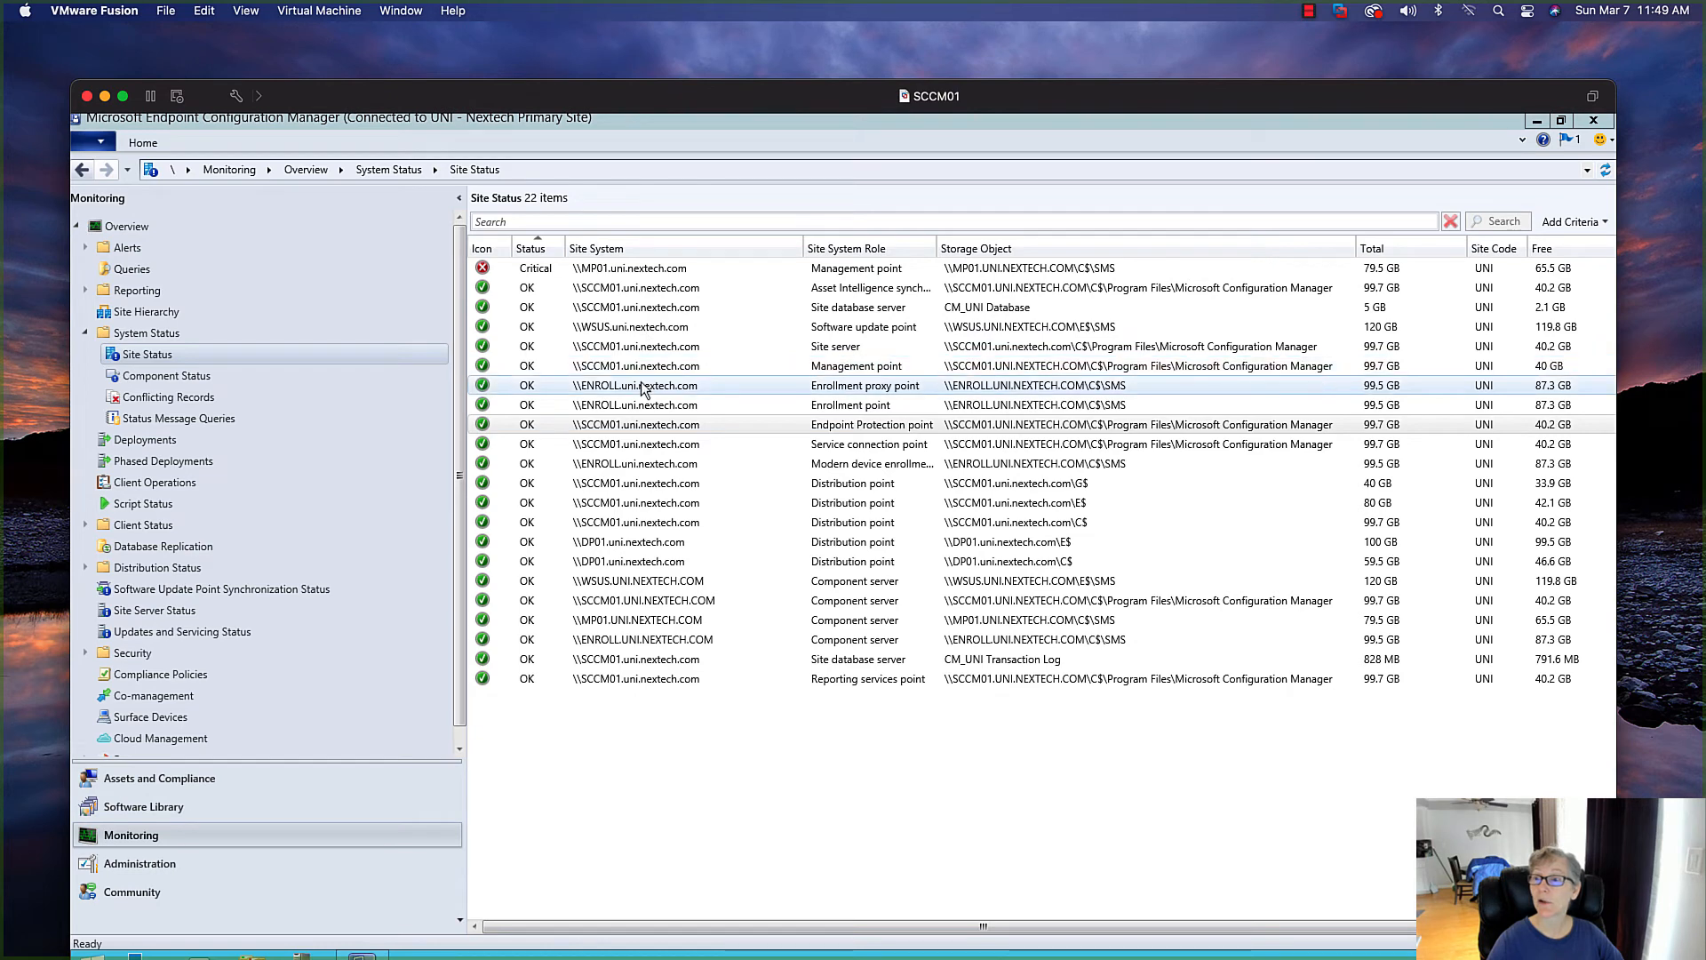
Check the status of the ENROLL enrollment proxy point and enrollment point roles and component status
{"action": "left_click", "coordinate": [924, 389]}
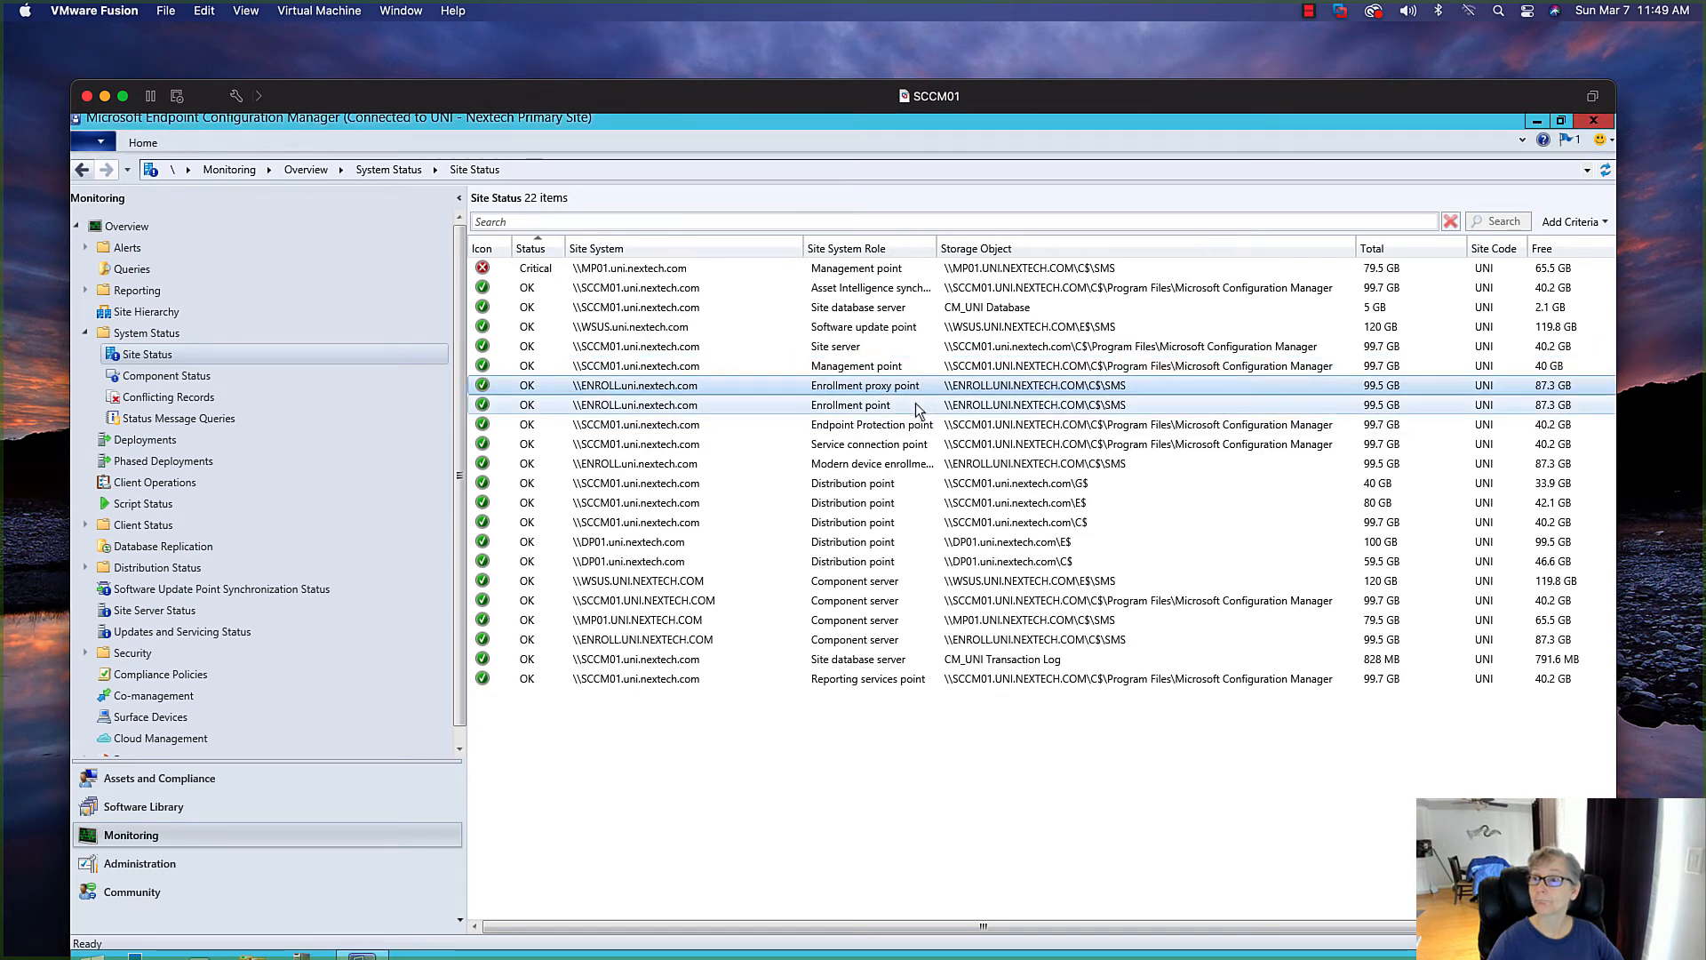
{"action": "left_click", "coordinate": [244, 374]}
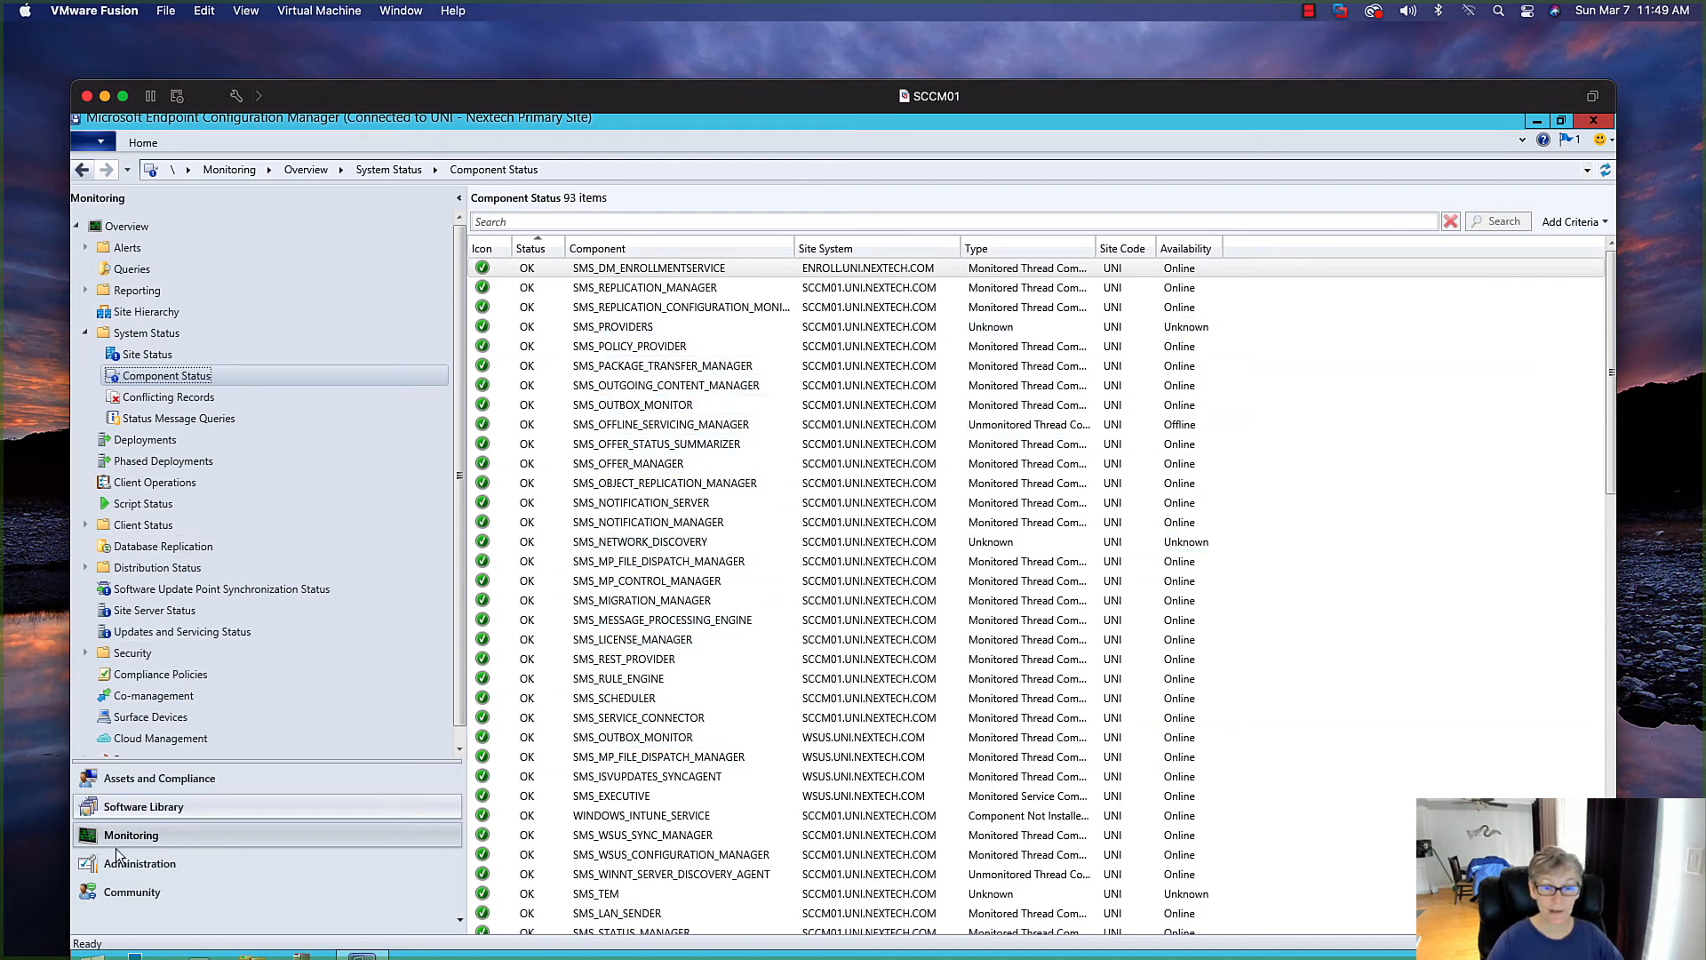
Open the properties of the Default Client Settings in the Administration workspace
{"action": "left_click", "coordinate": [133, 863]}
{"action": "left_click", "coordinate": [149, 526]}
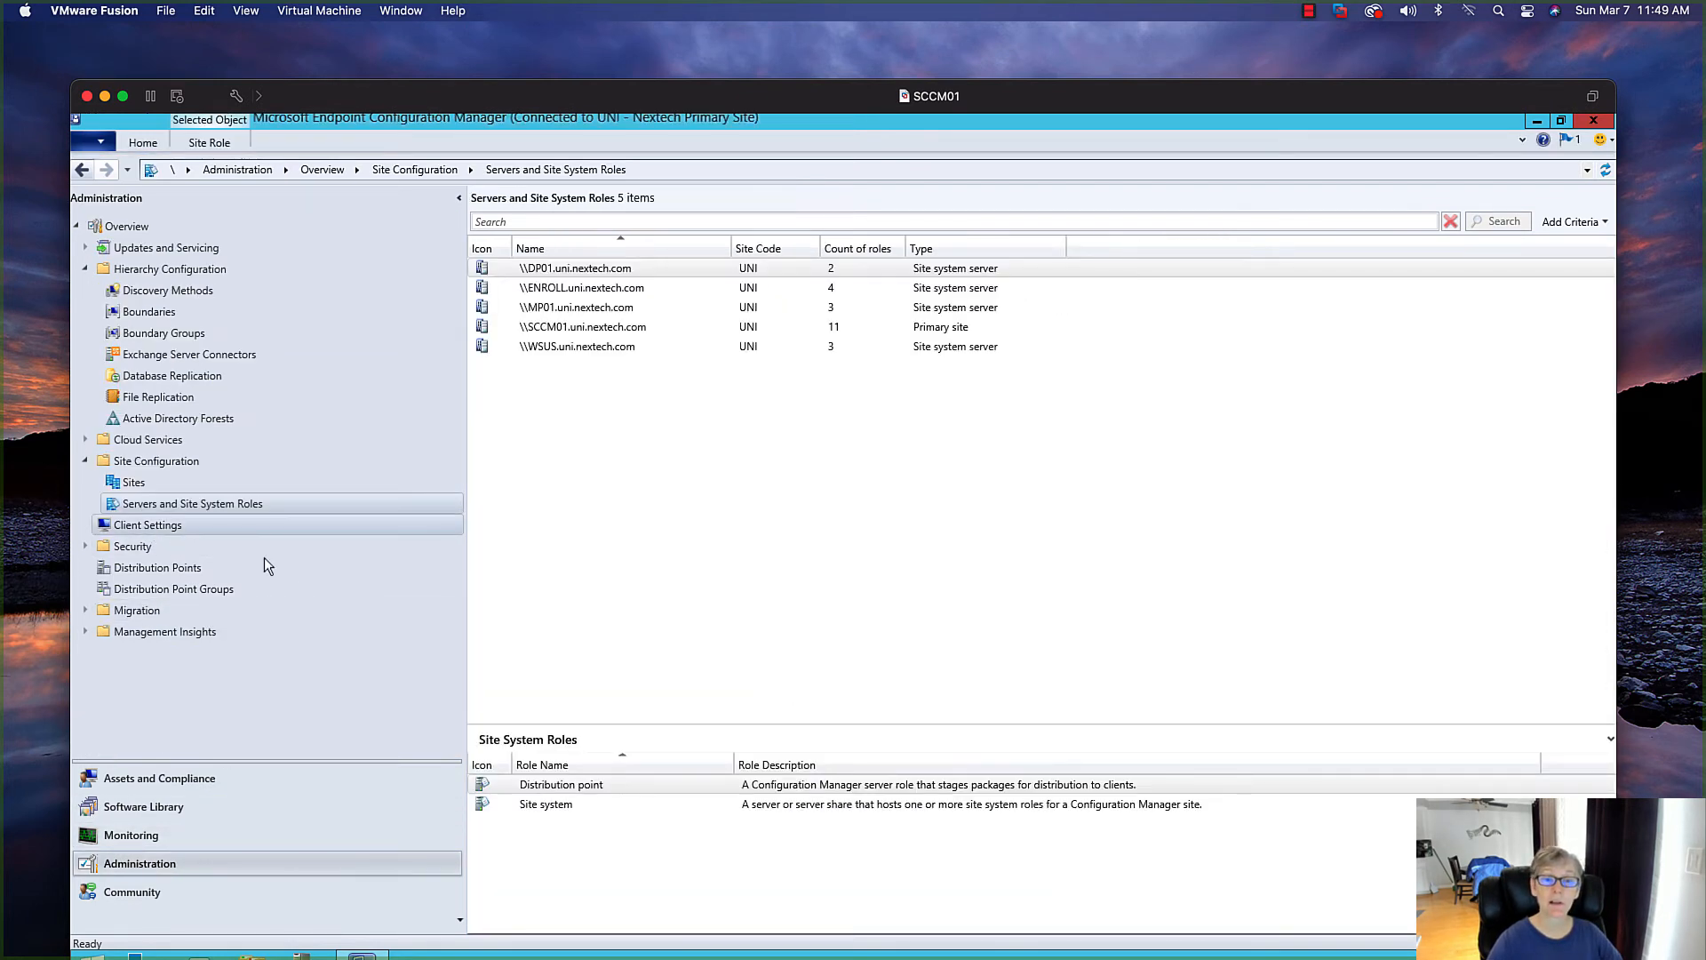
{"action": "left_click", "coordinate": [573, 272]}
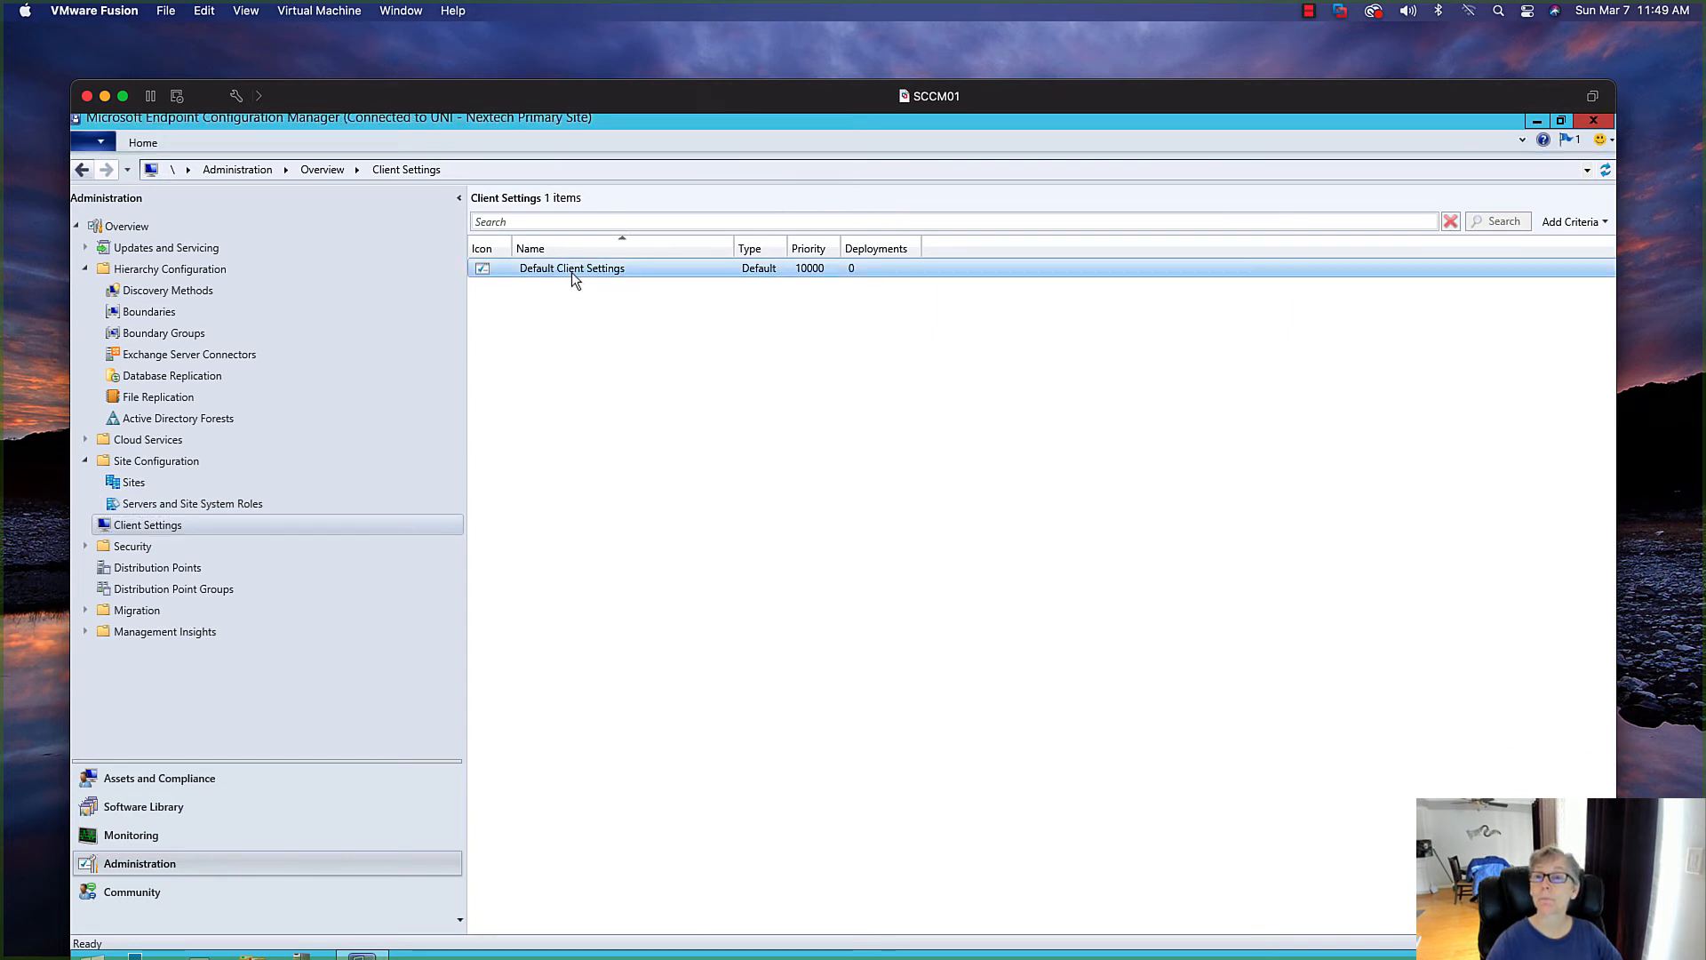
{"action": "right_click", "coordinate": [573, 272]}
{"action": "left_click", "coordinate": [618, 283]}
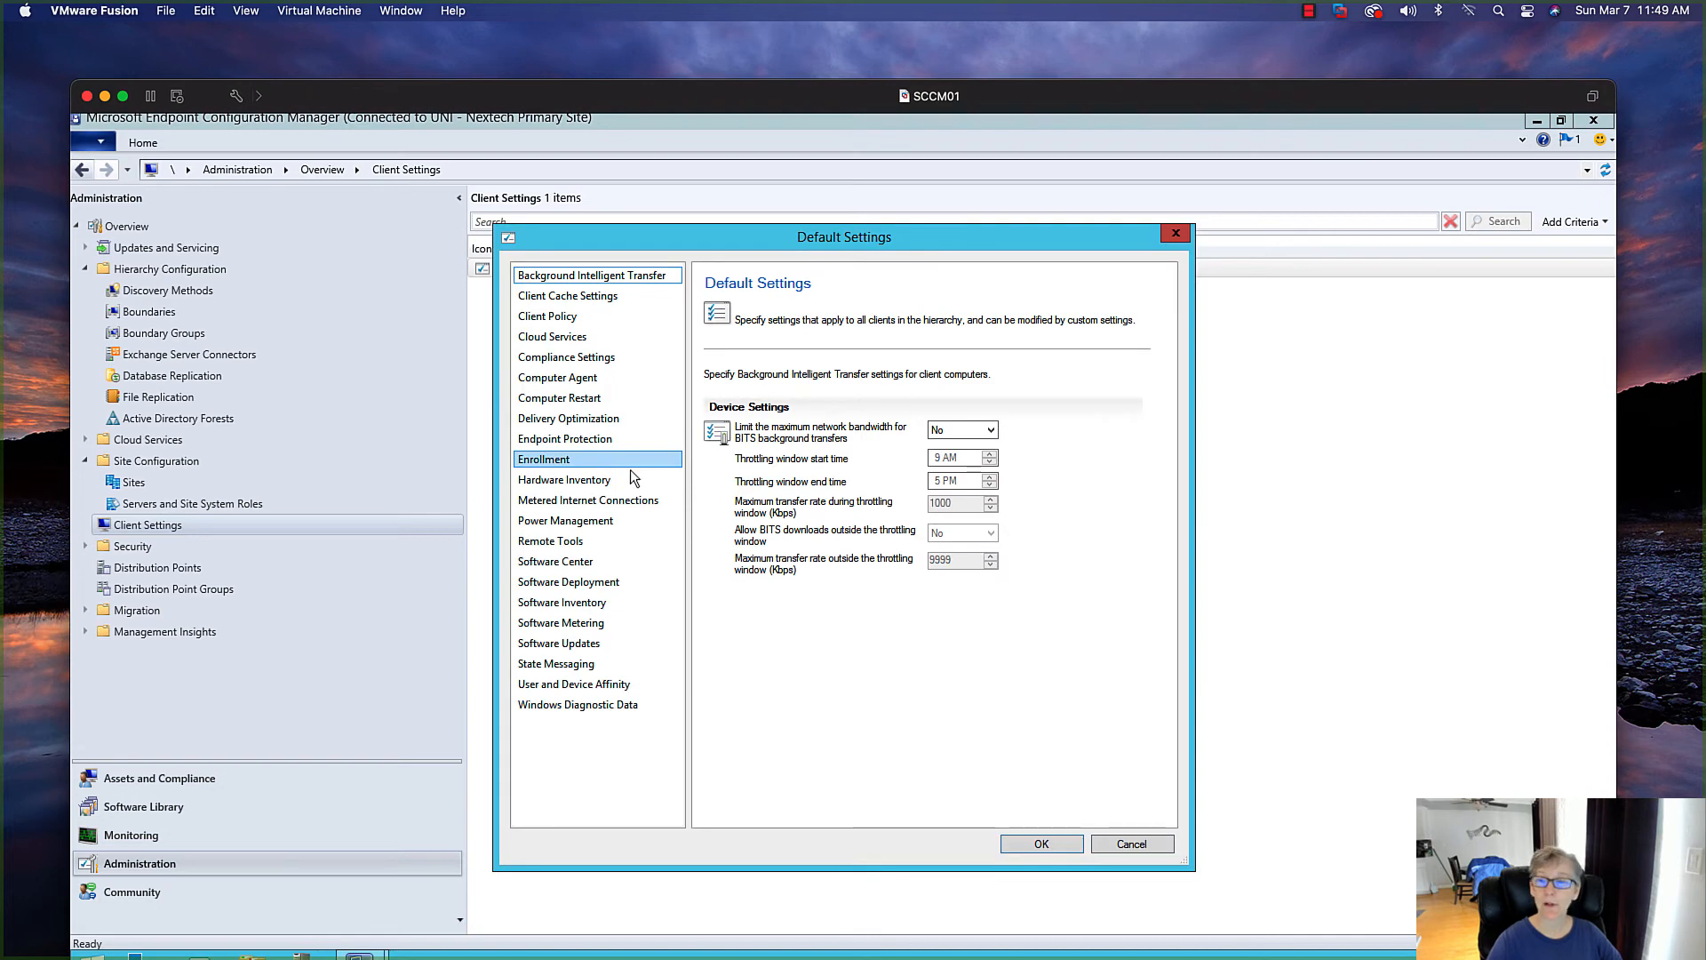
Open the Enrollment settings and allow users to enroll mobile devices and Mac computers
{"action": "left_click", "coordinate": [584, 441]}
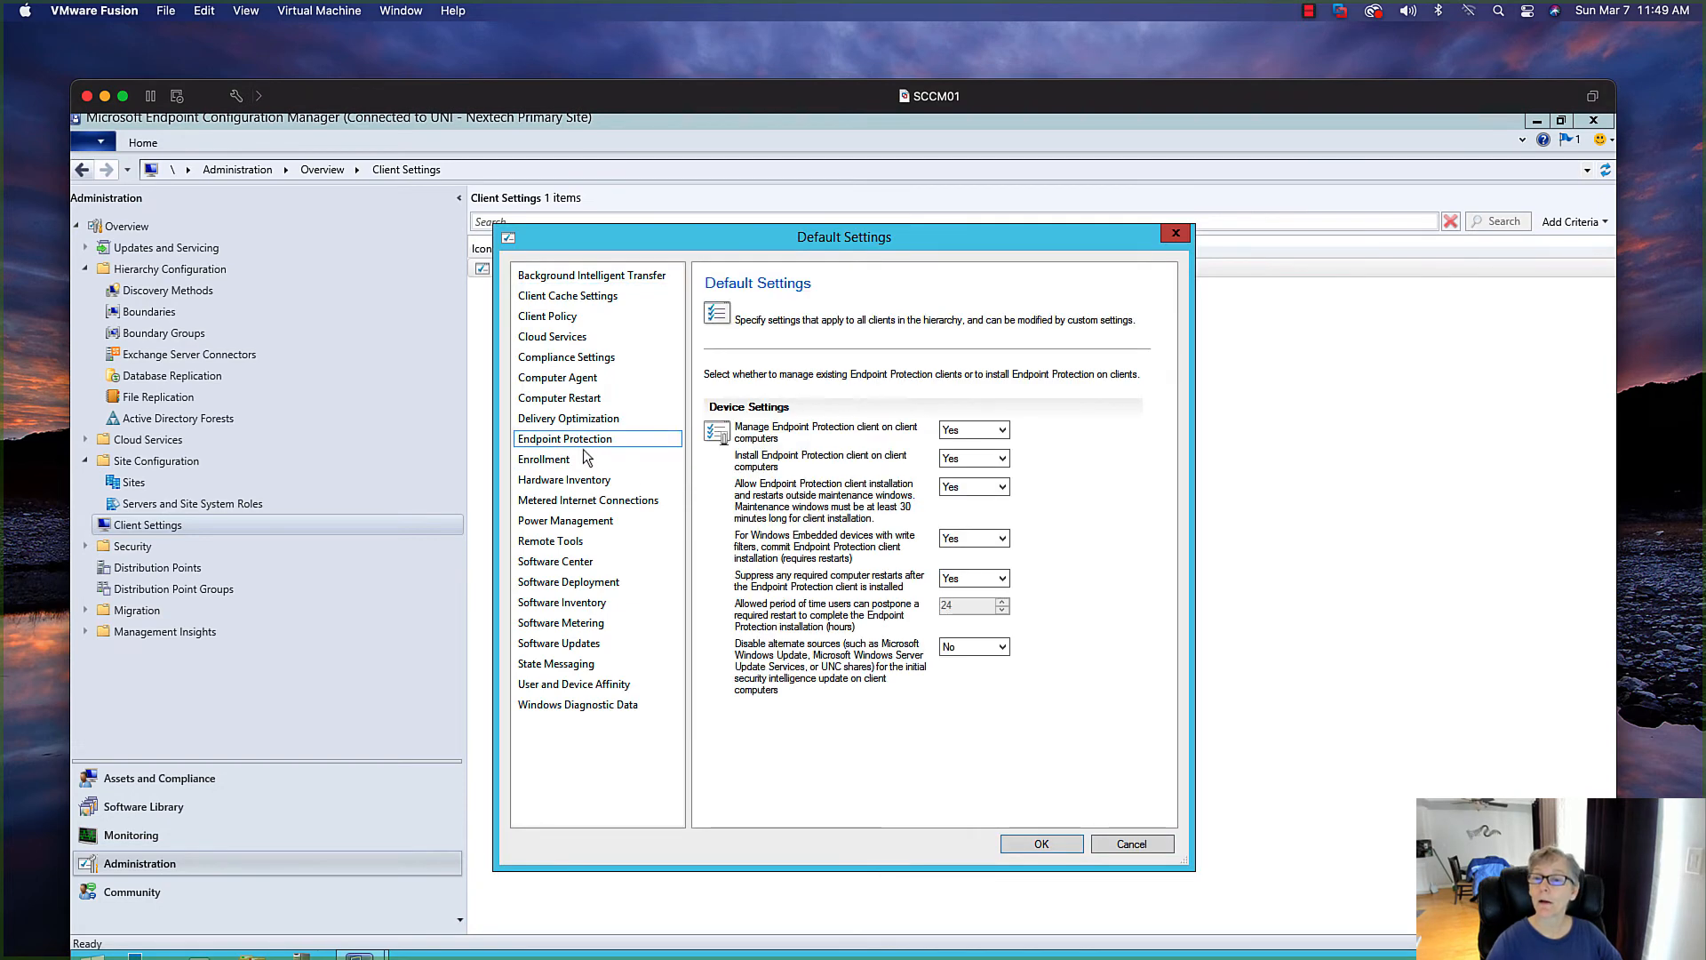
{"action": "left_click", "coordinate": [582, 459]}
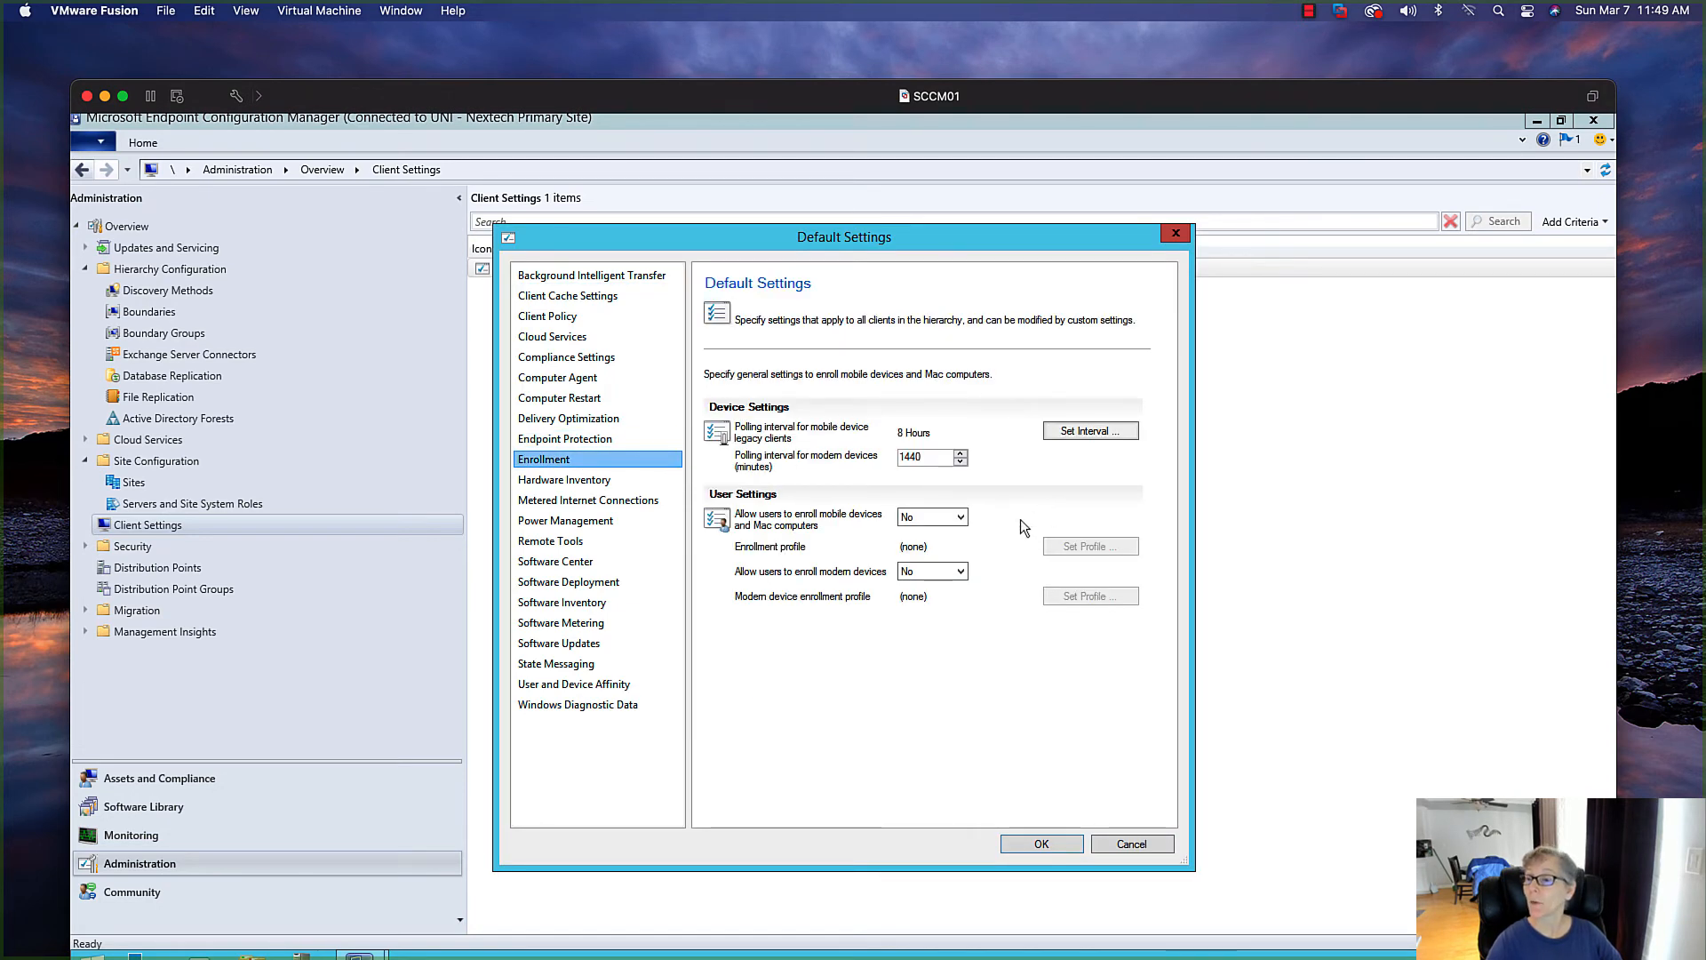
{"action": "left_click", "coordinate": [955, 519]}
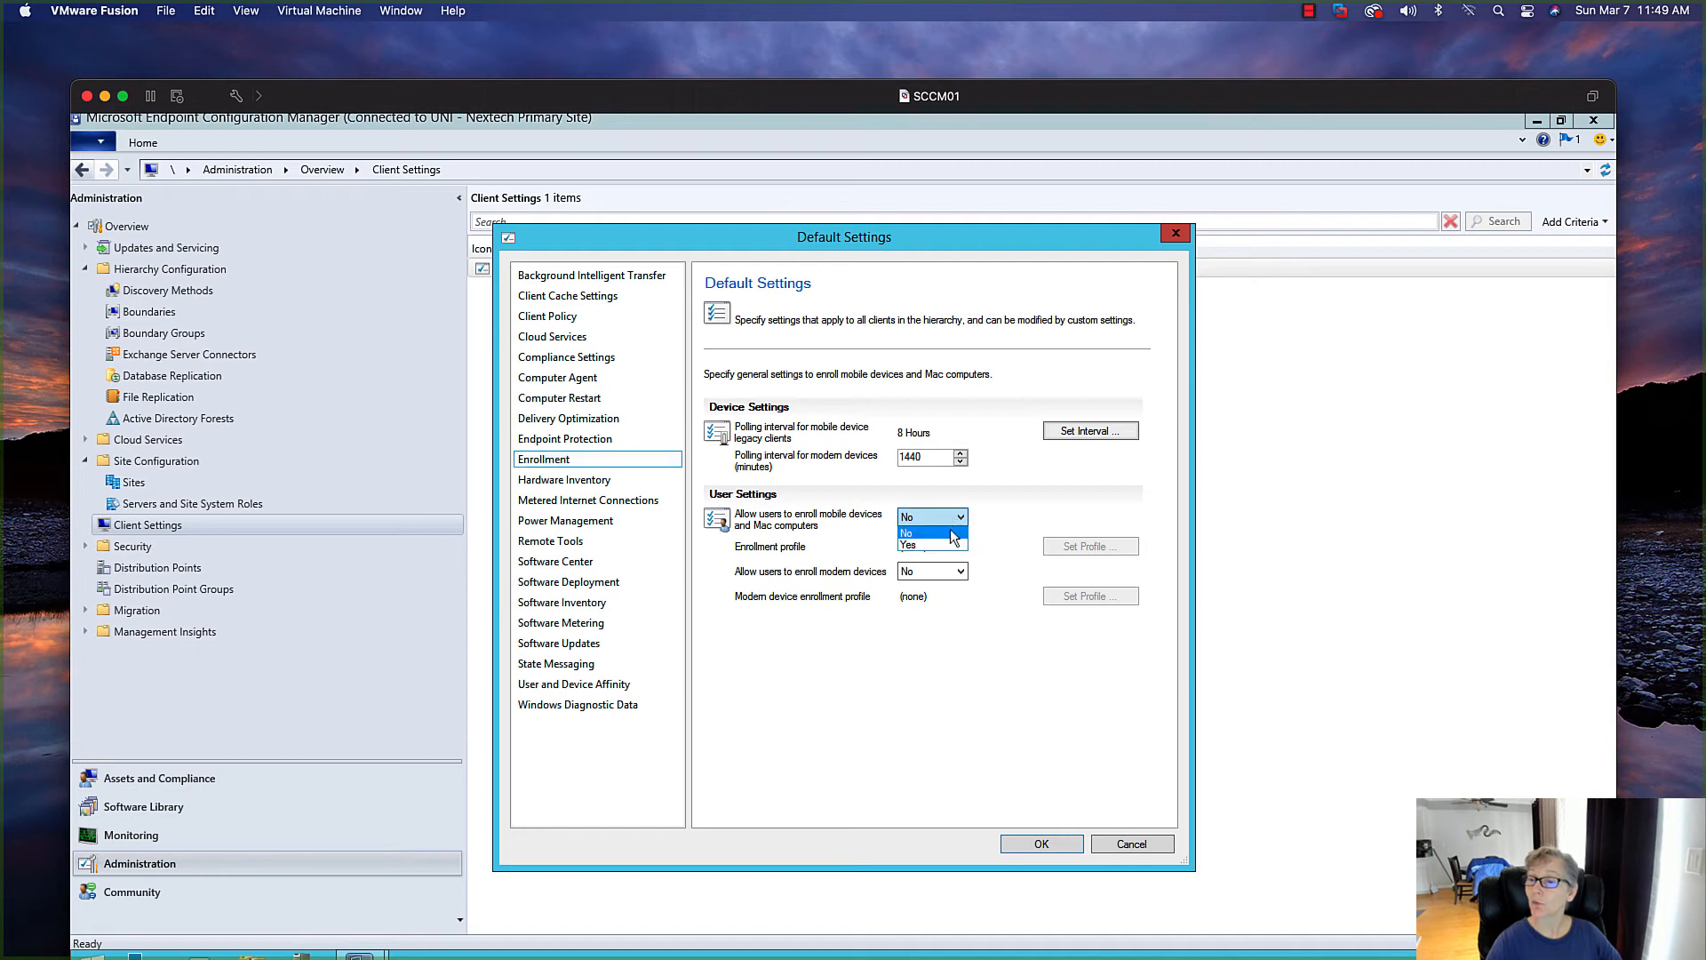
{"action": "left_click", "coordinate": [942, 538]}
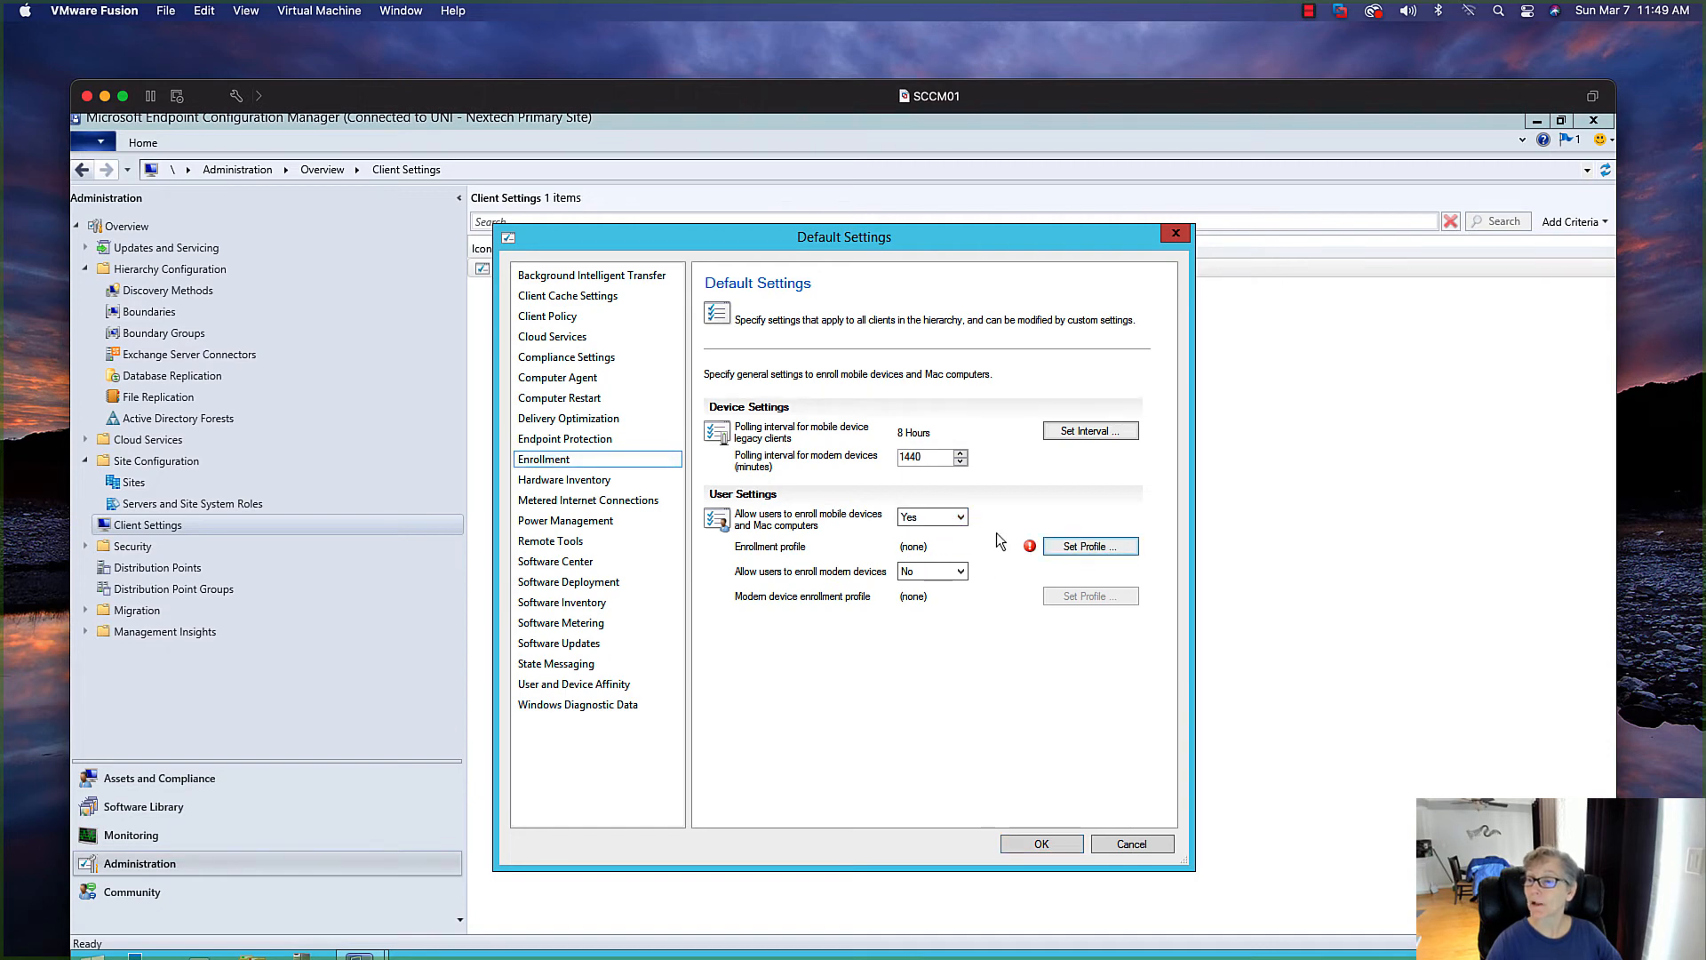
Start a new enrollment profile for the setting and name it Mac Clients
{"action": "left_click", "coordinate": [1078, 546]}
{"action": "left_click", "coordinate": [771, 581]}
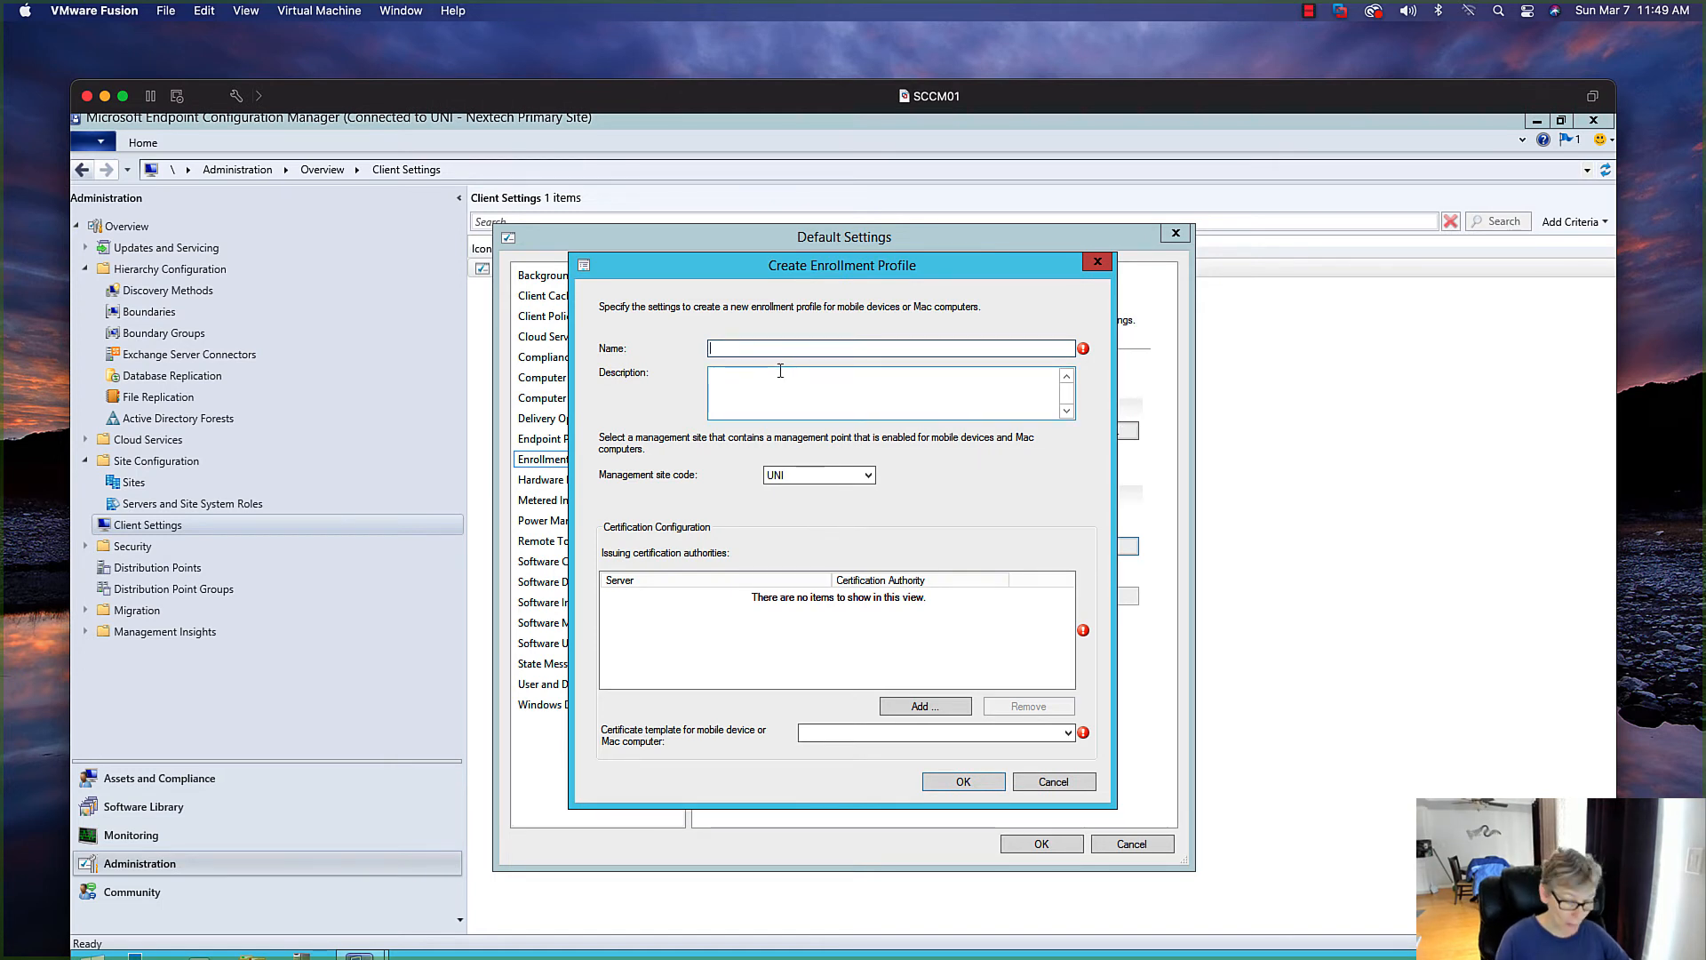
{"action": "type", "text": "Mac Client"}
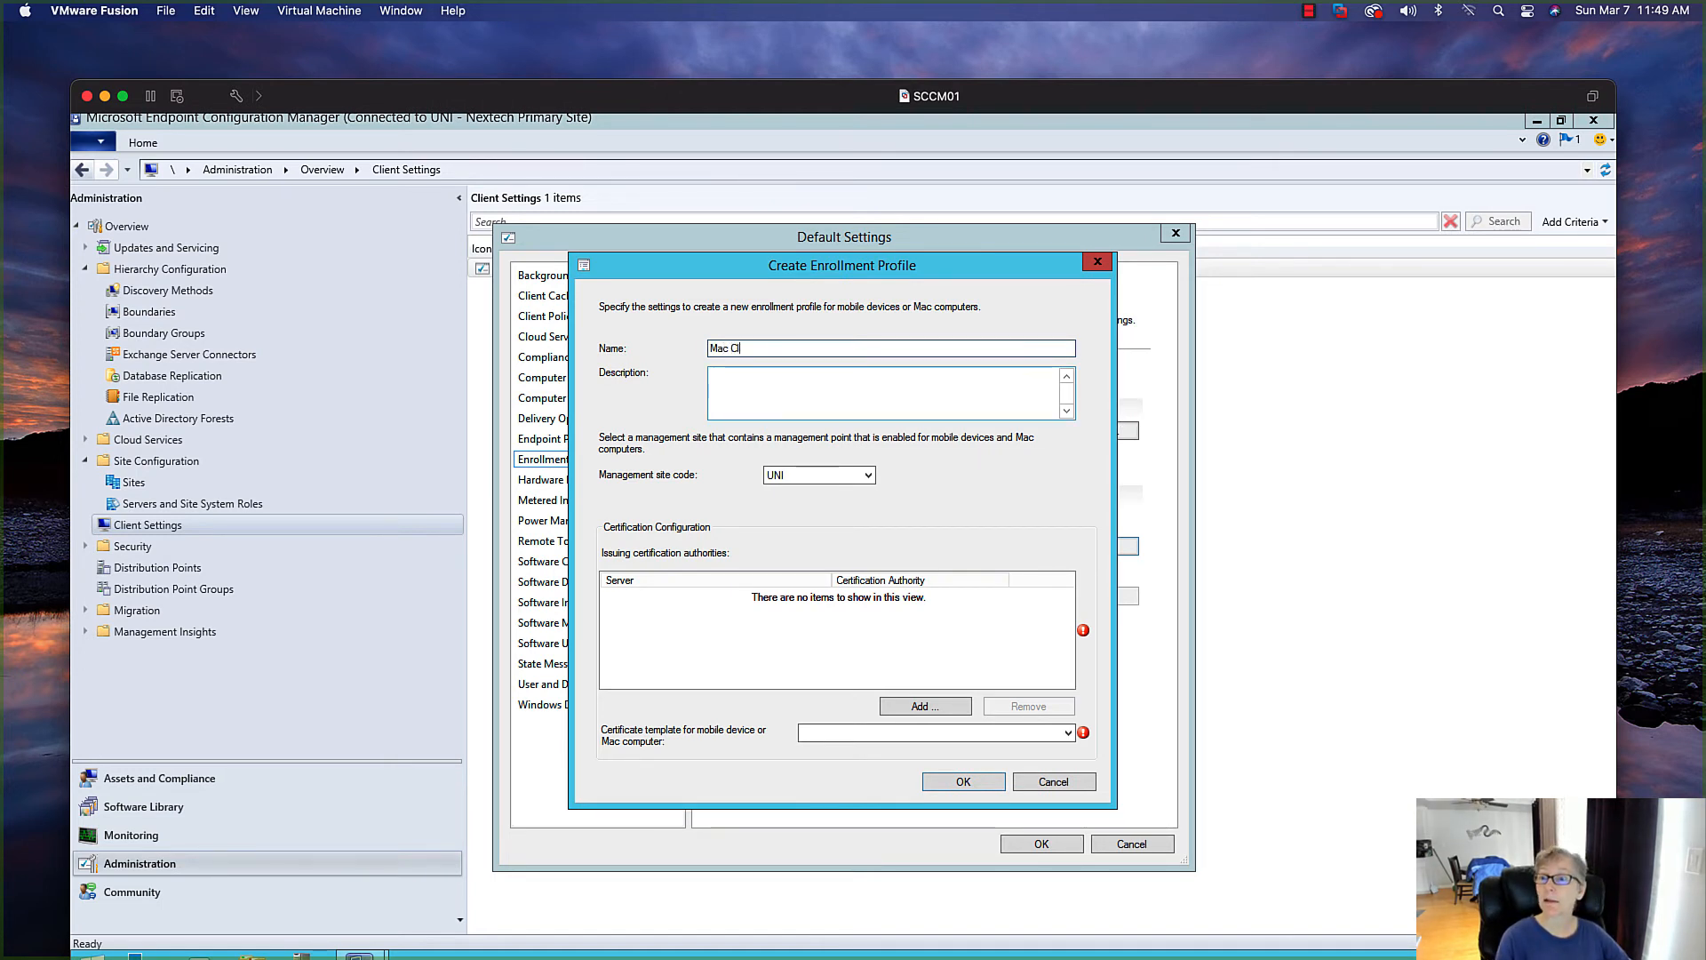
{"action": "key", "text": "BackSpace"}
{"action": "key", "text": "BackSpace"}
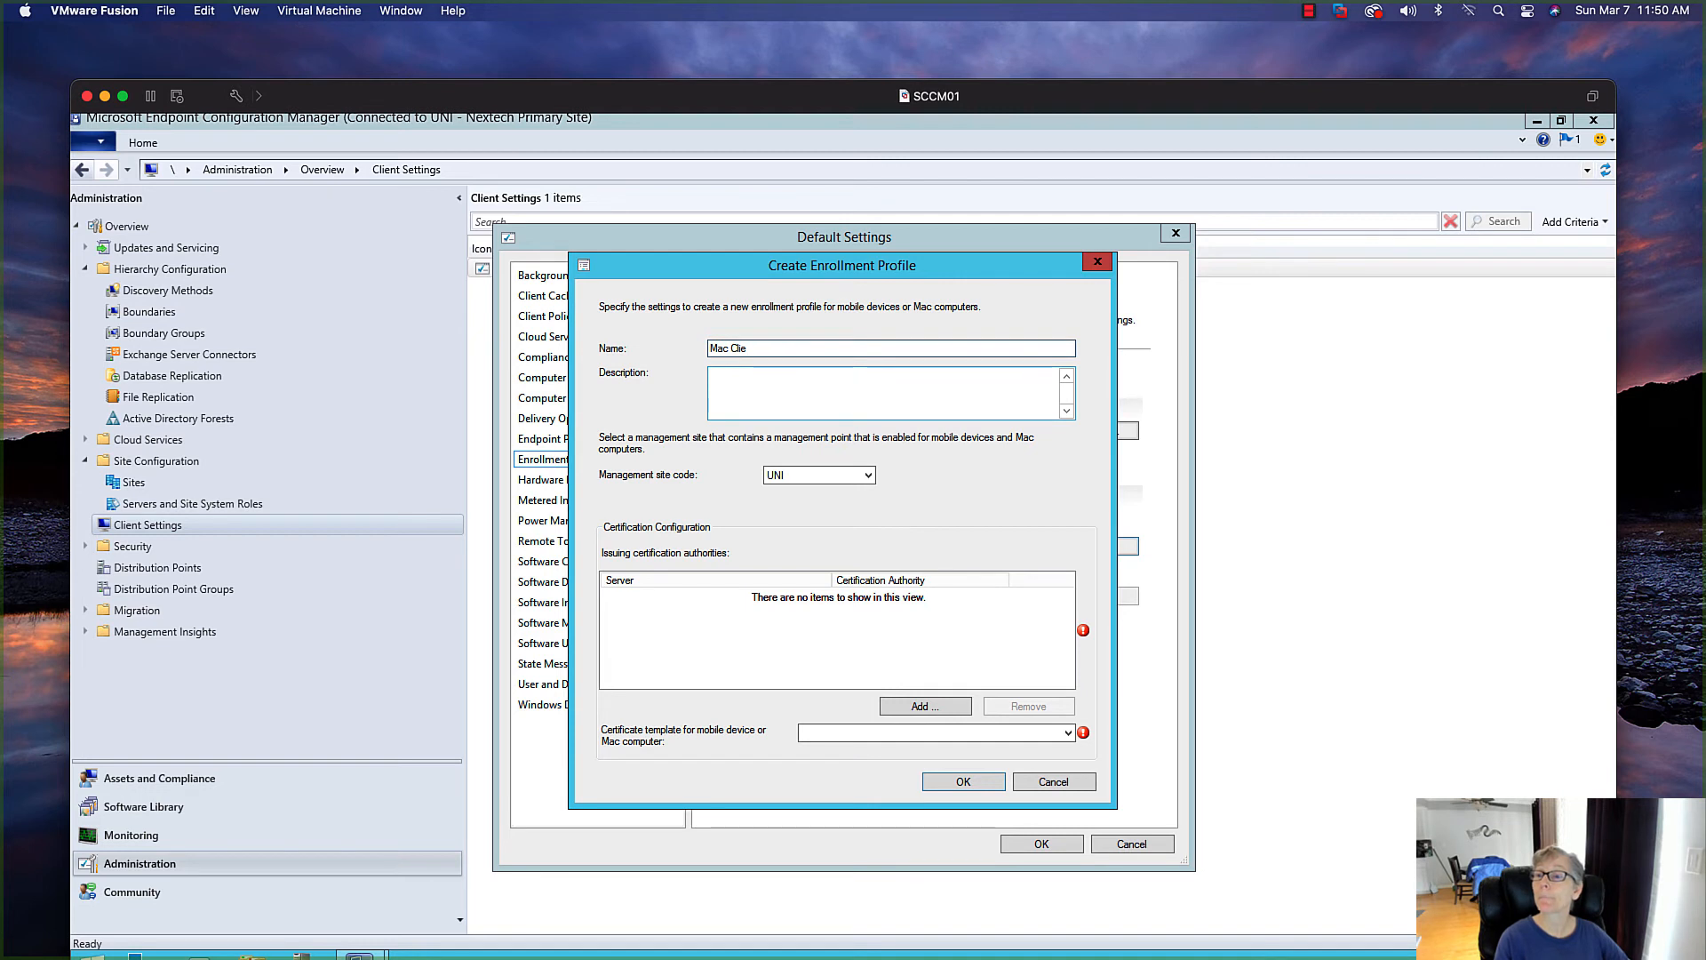
{"action": "type", "text": "n"}
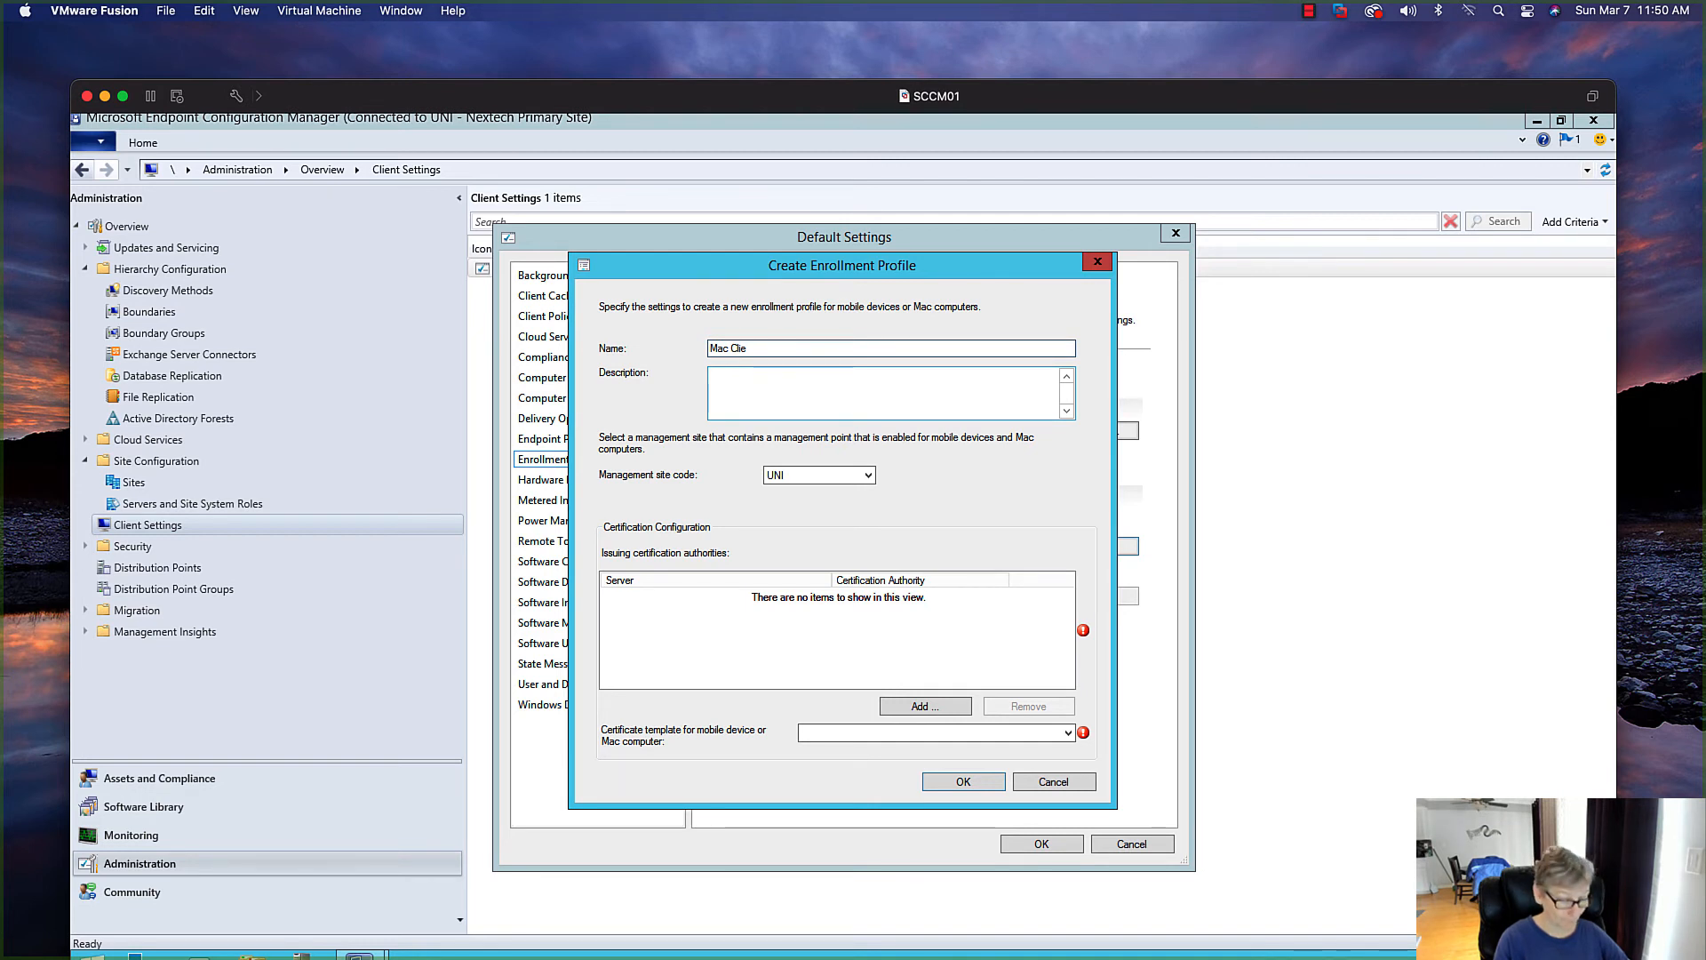
{"action": "type", "text": "ts"}
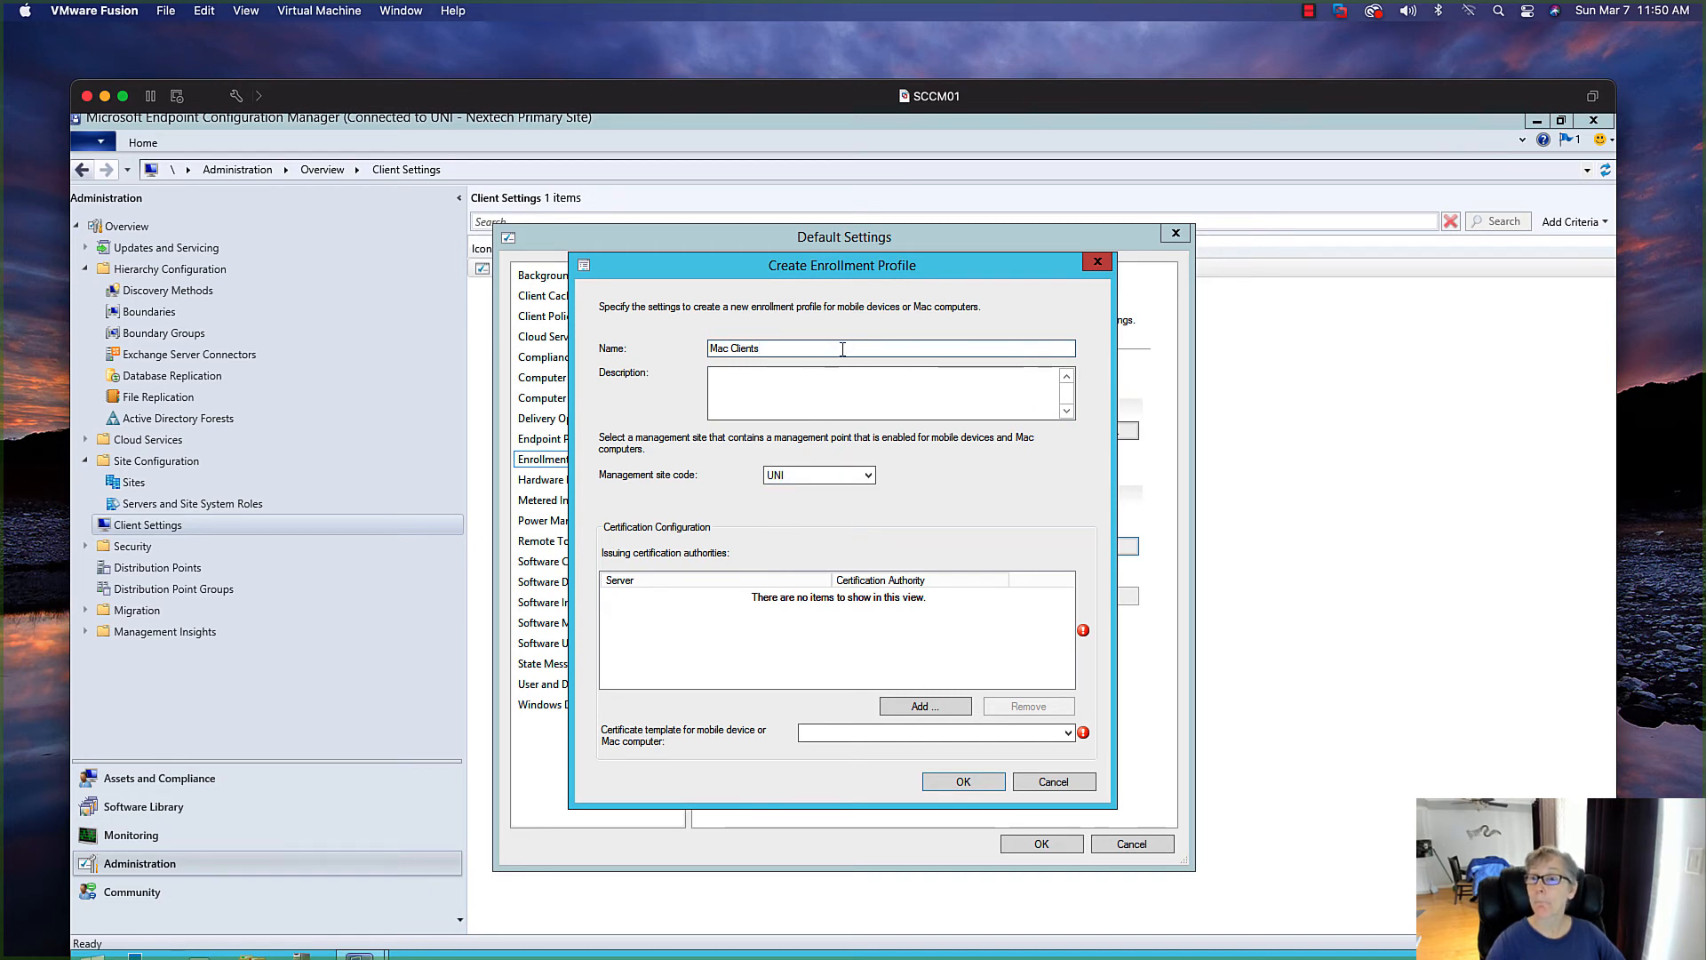
Add CAUTH.uni.nextech.com as issuing certification authority, choose the Mac Client Certificate template, and save the Mac Clients profile
{"action": "left_click", "coordinate": [920, 704]}
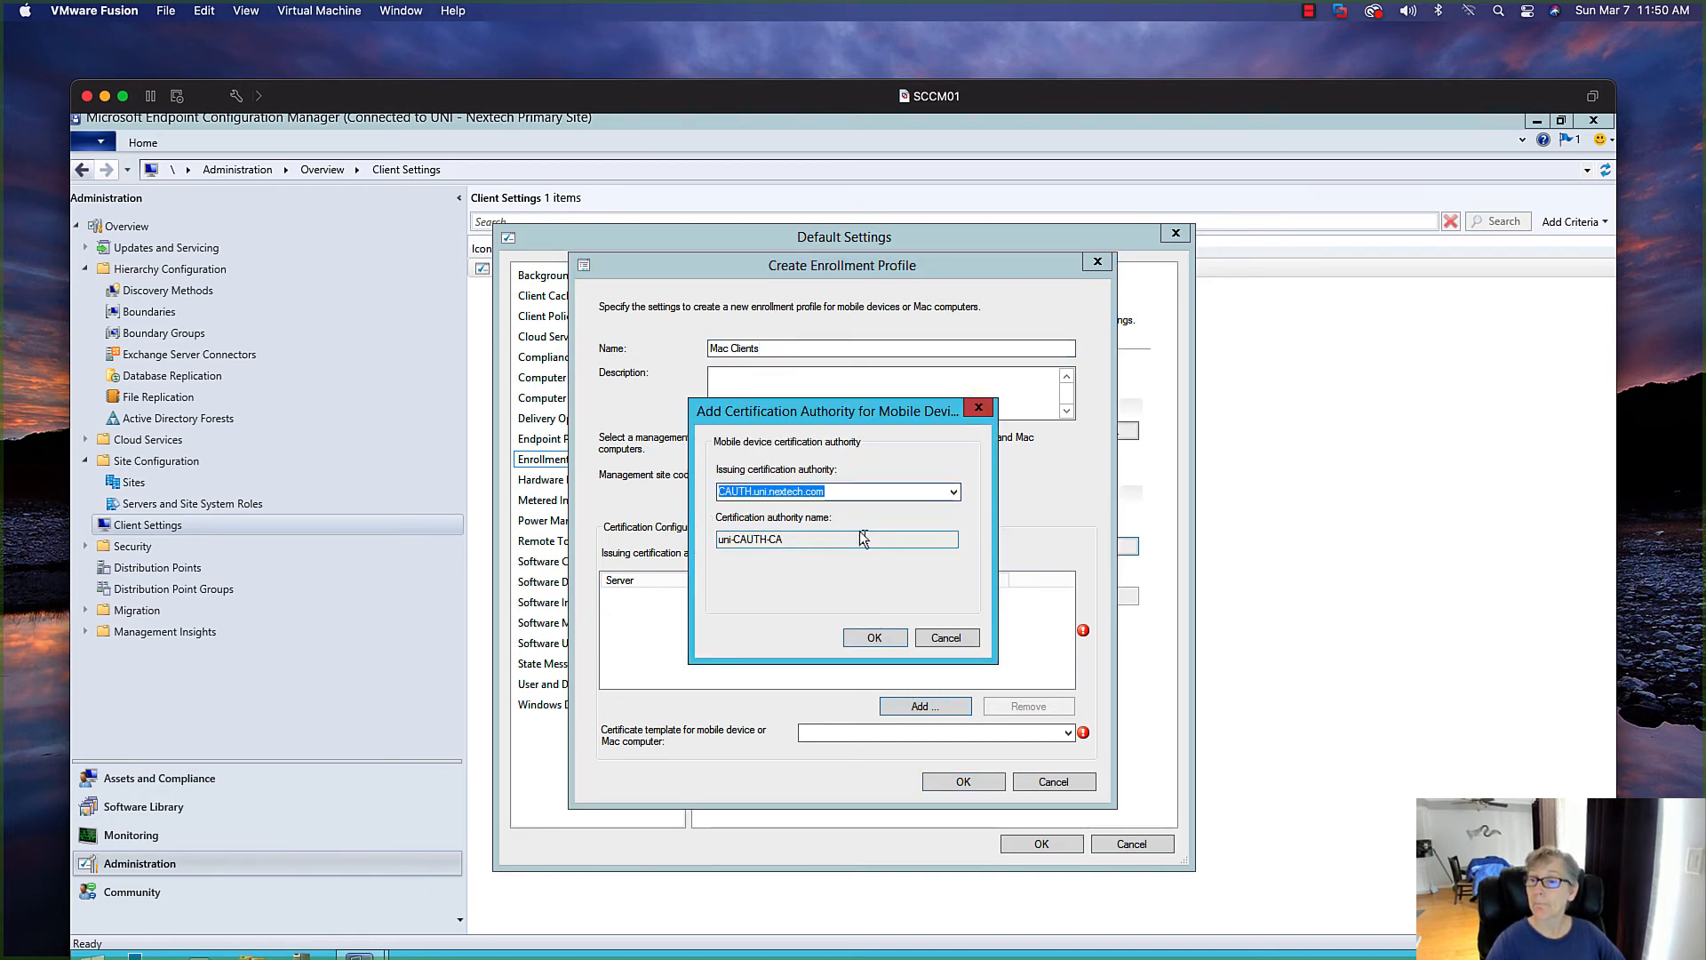
{"action": "left_click", "coordinate": [889, 638]}
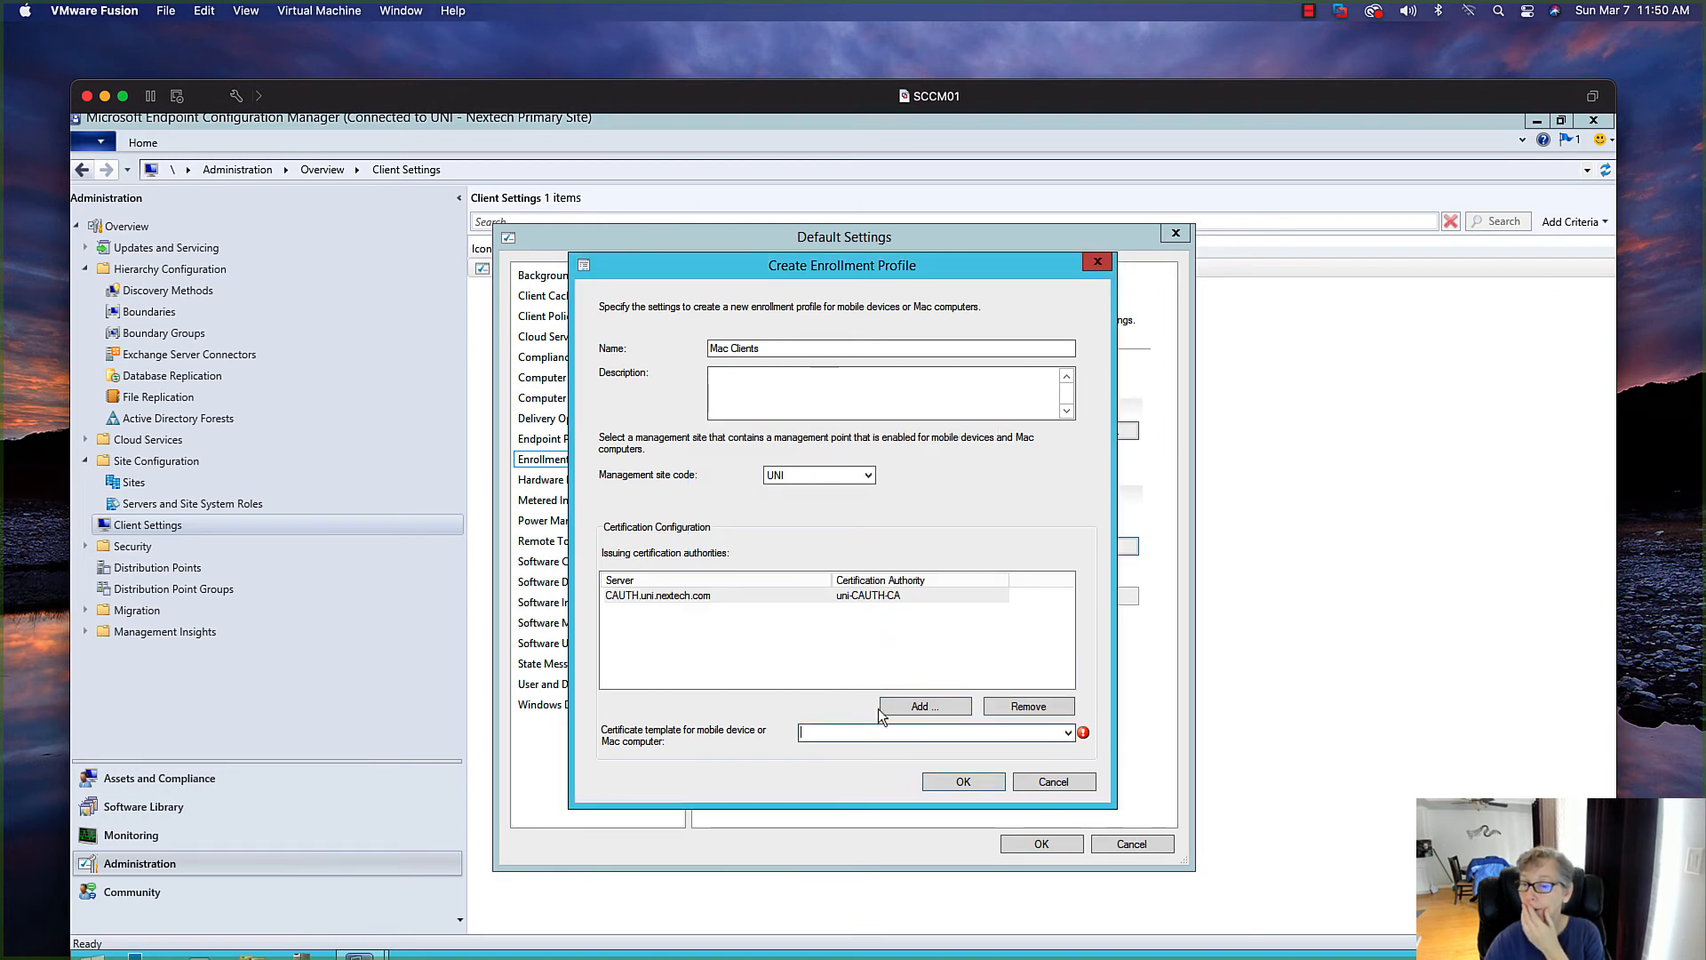
{"action": "left_click", "coordinate": [1067, 732]}
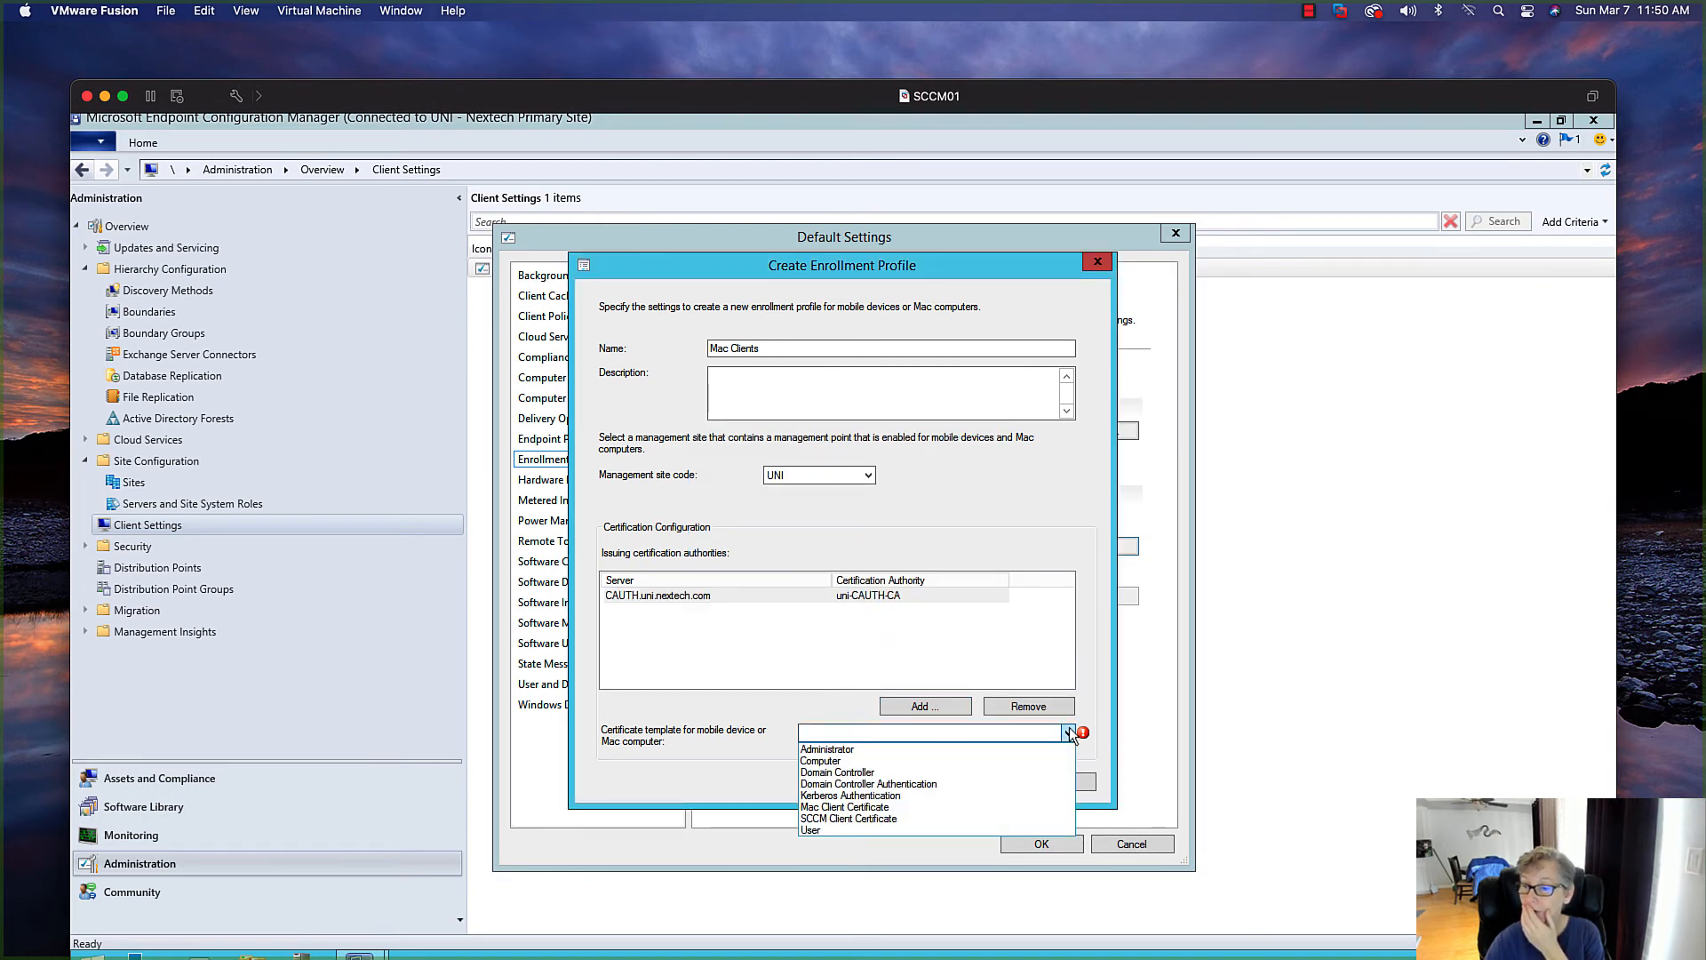
{"action": "left_click", "coordinate": [918, 807]}
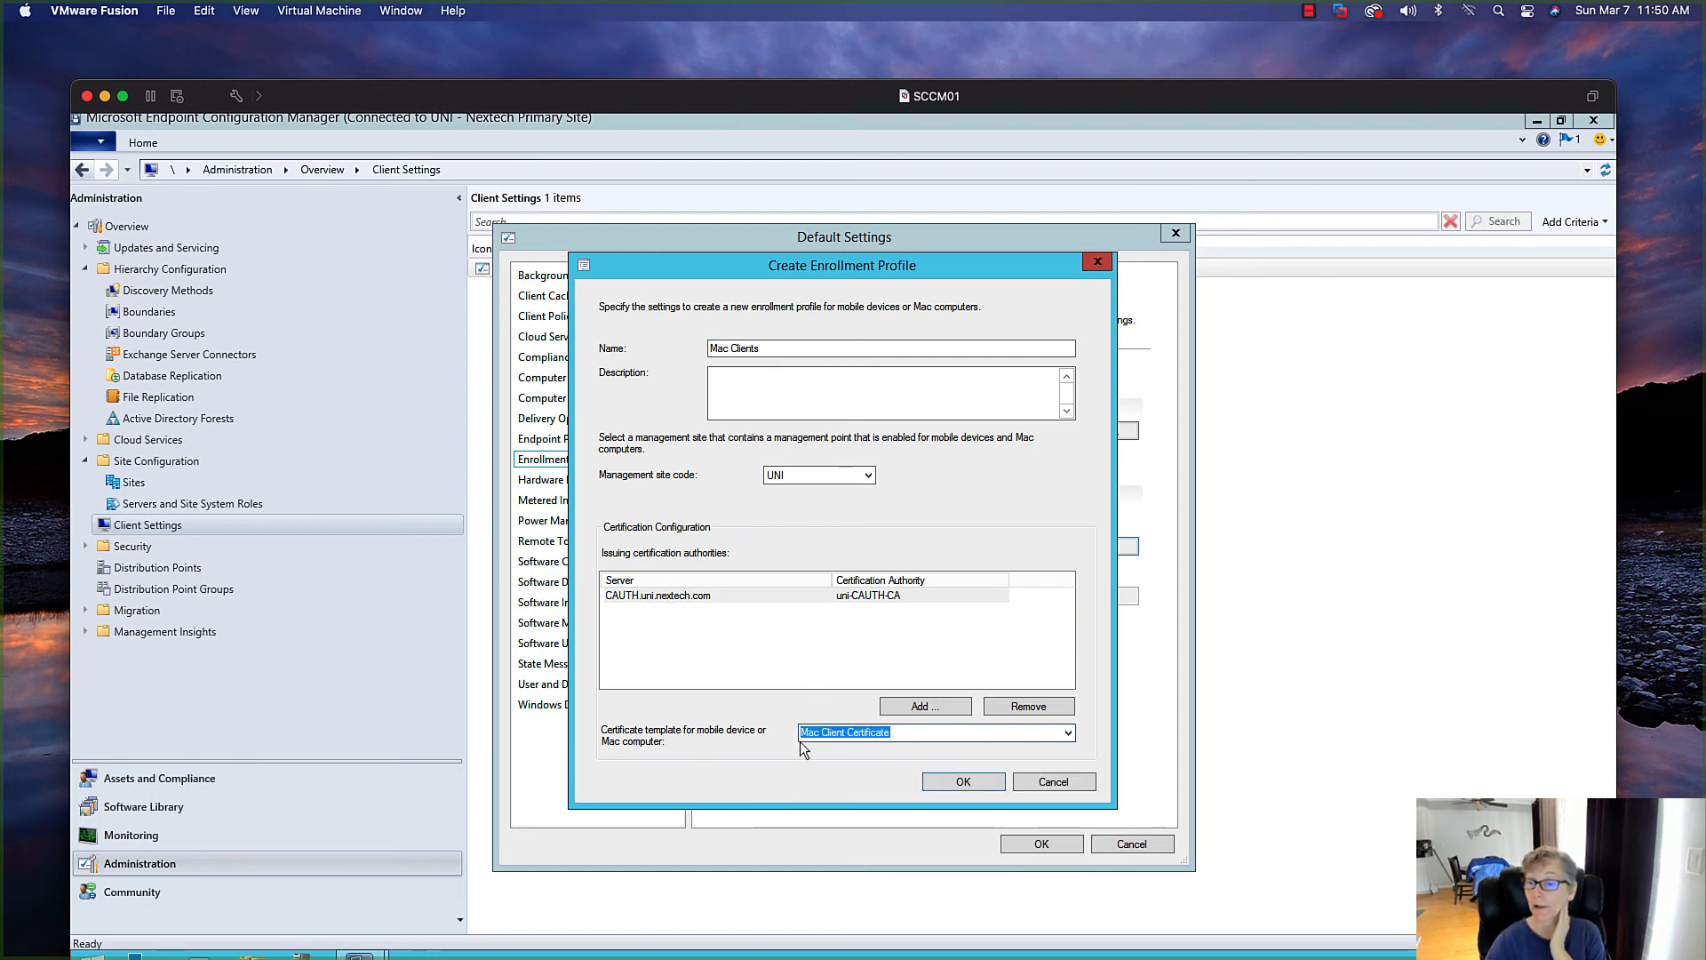
{"action": "left_click", "coordinate": [959, 783]}
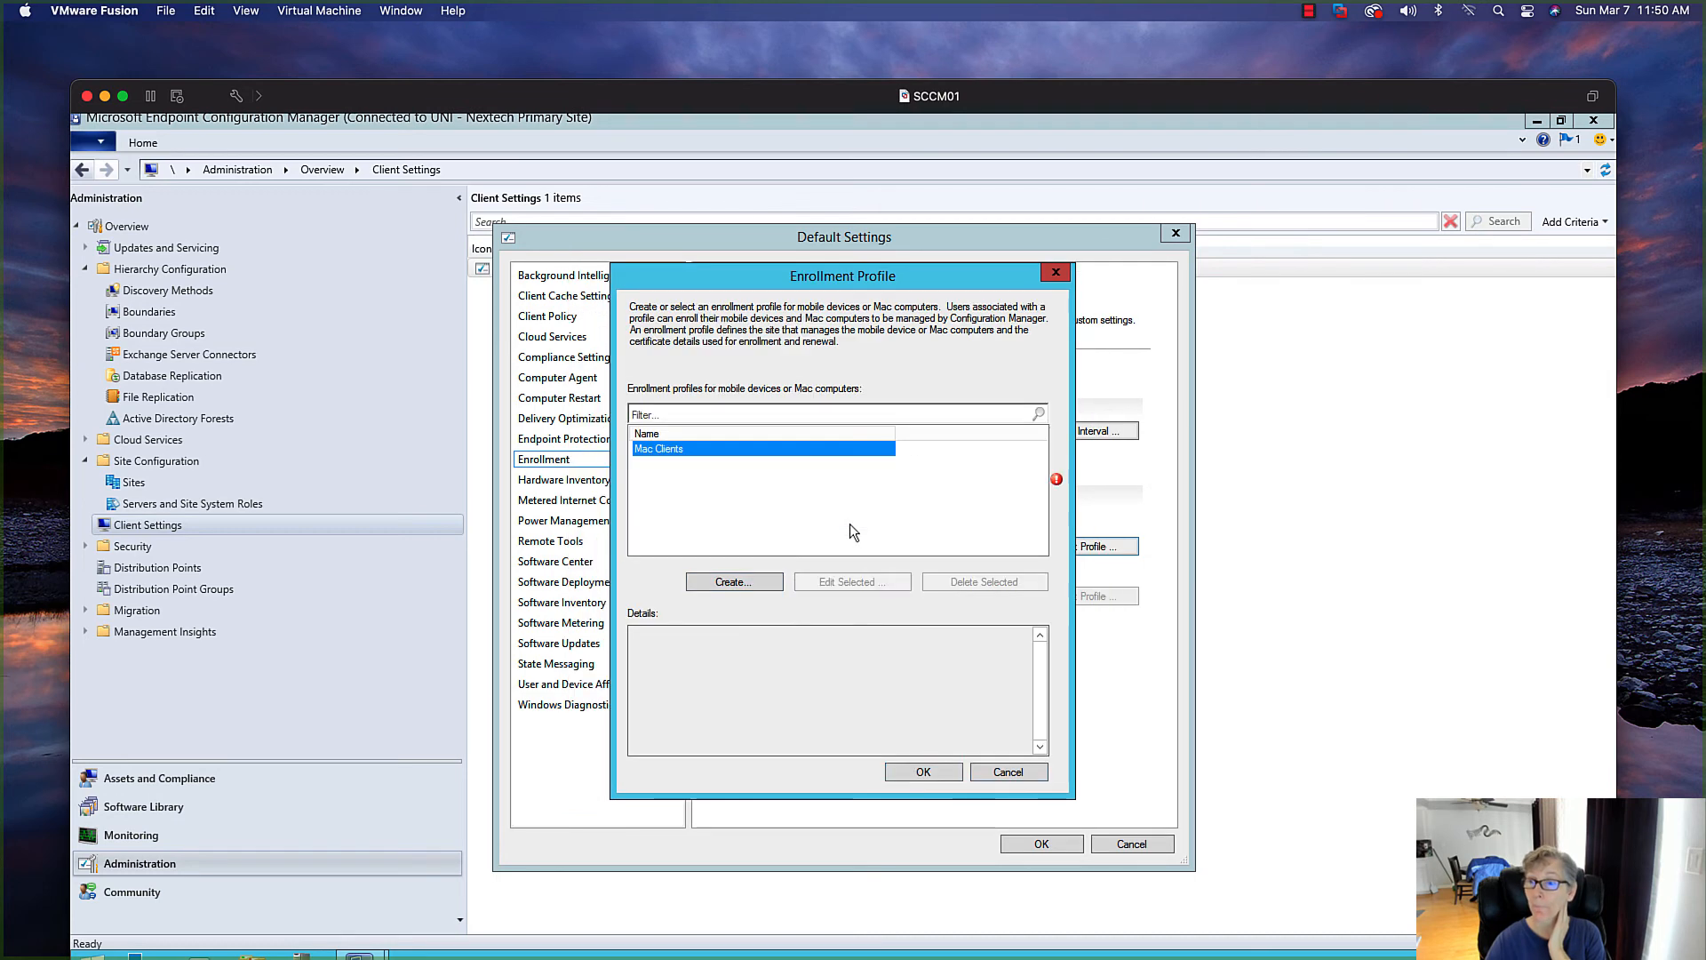
{"action": "left_click", "coordinate": [920, 773]}
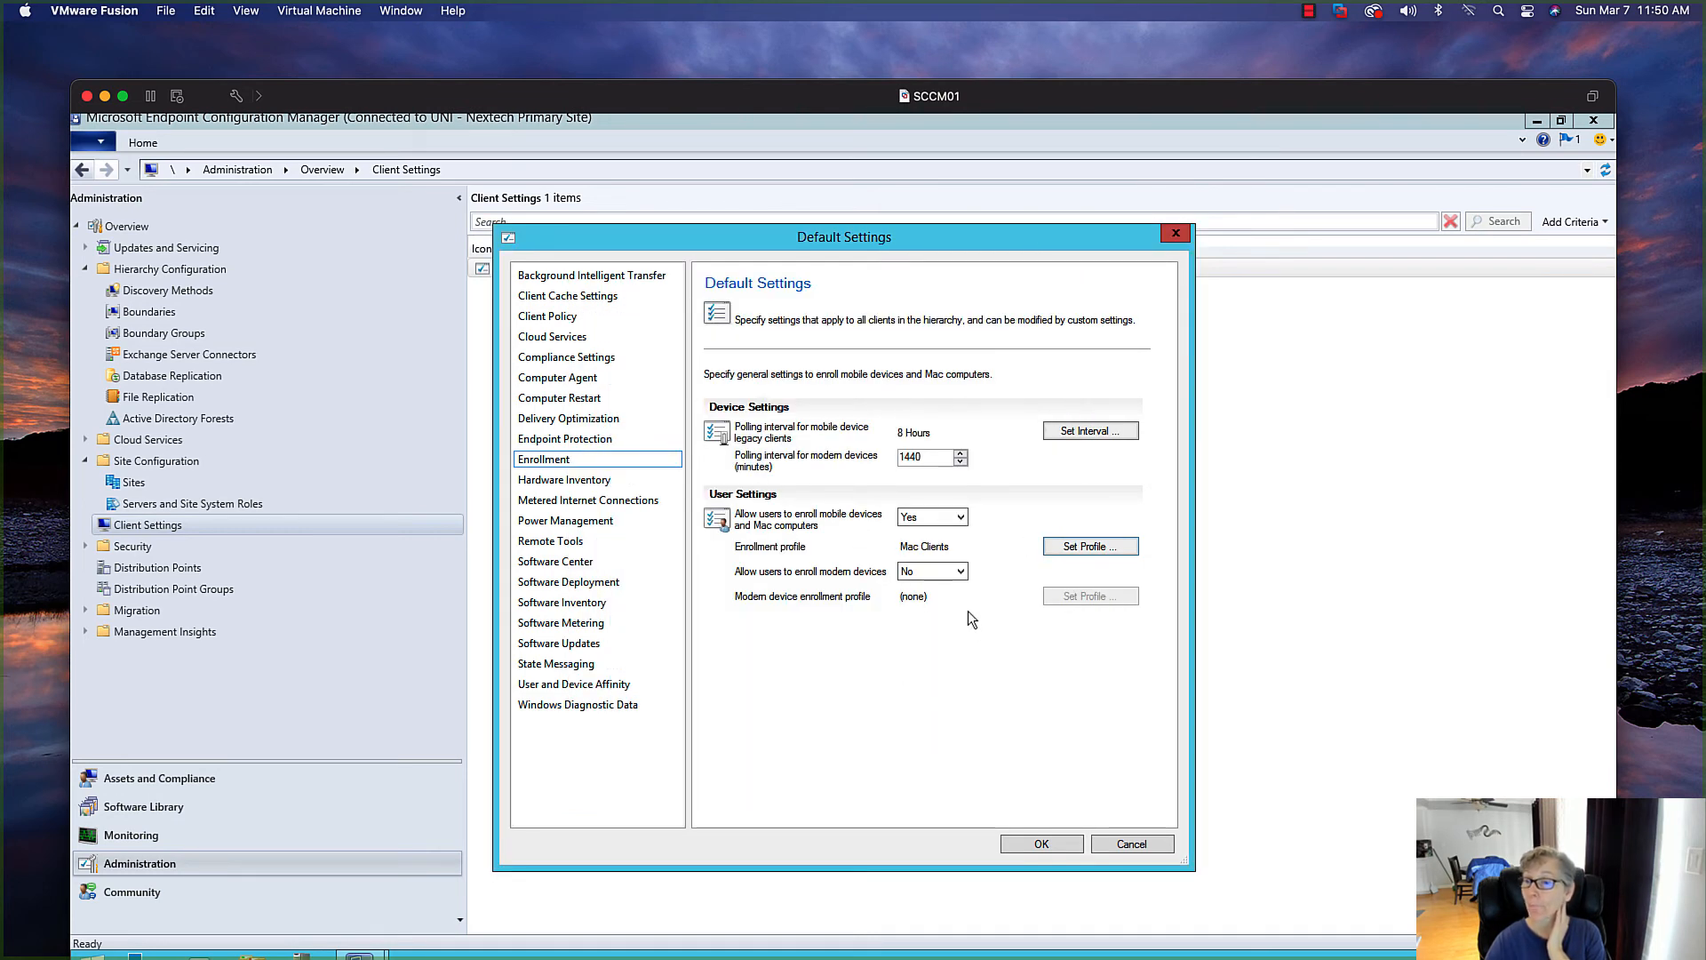
{"action": "left_click", "coordinate": [959, 575]}
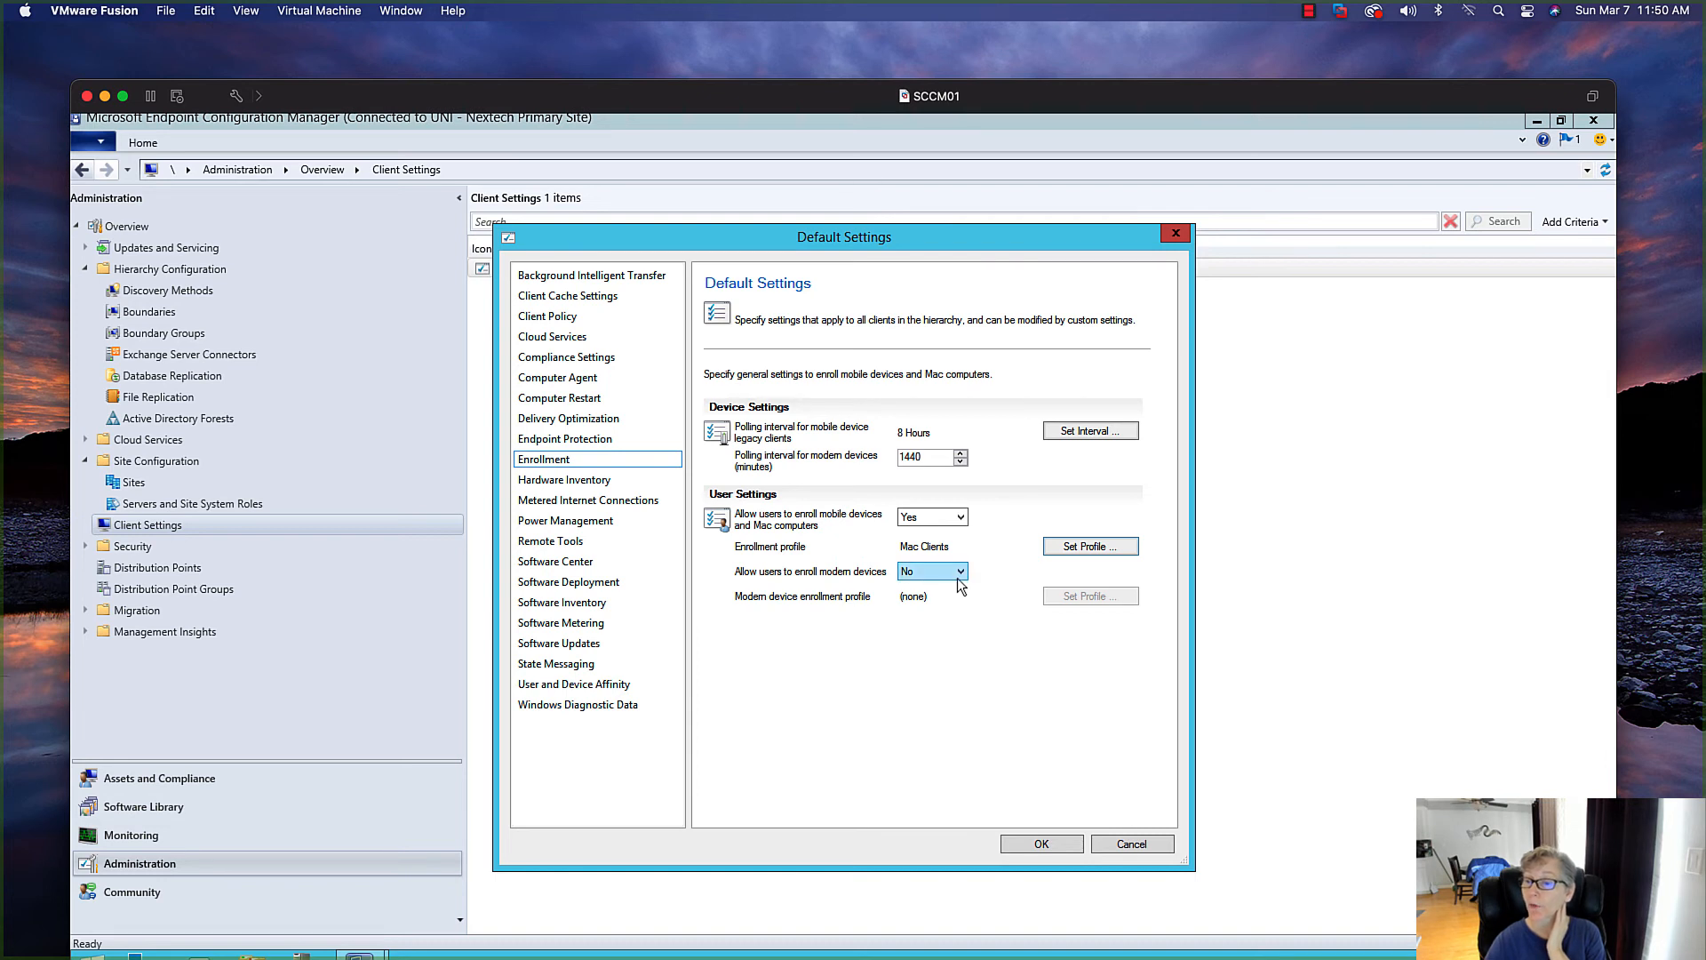
{"action": "left_click", "coordinate": [951, 600]}
{"action": "left_click", "coordinate": [959, 570]}
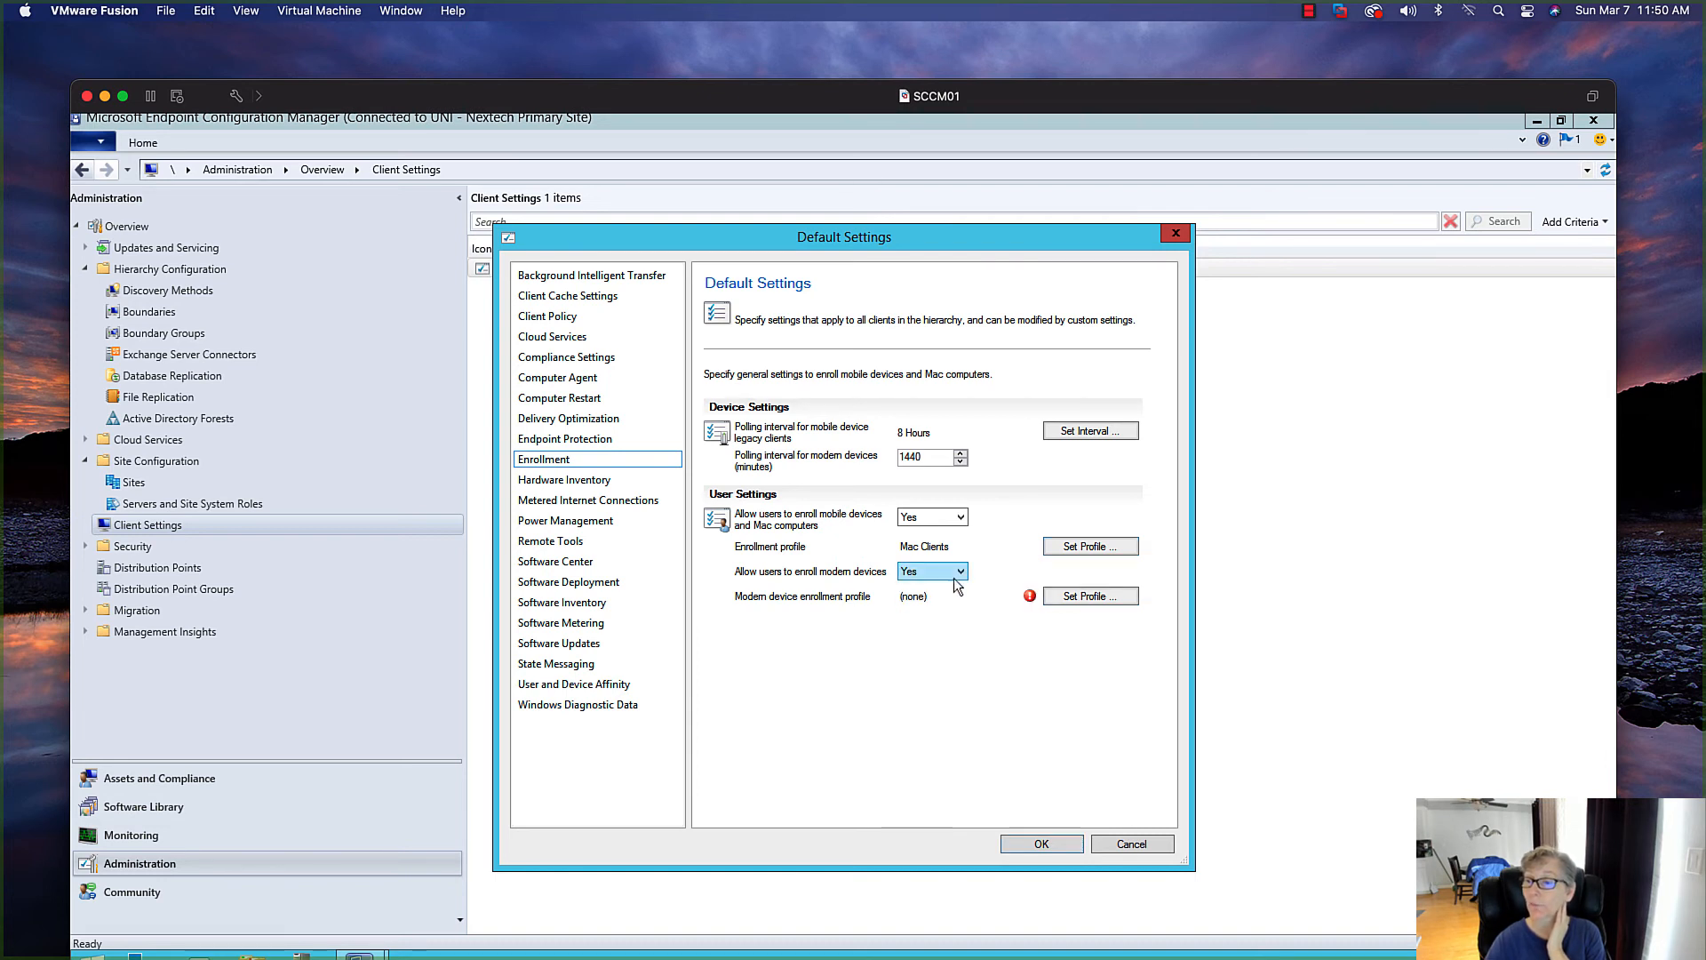
{"action": "left_click", "coordinate": [942, 599]}
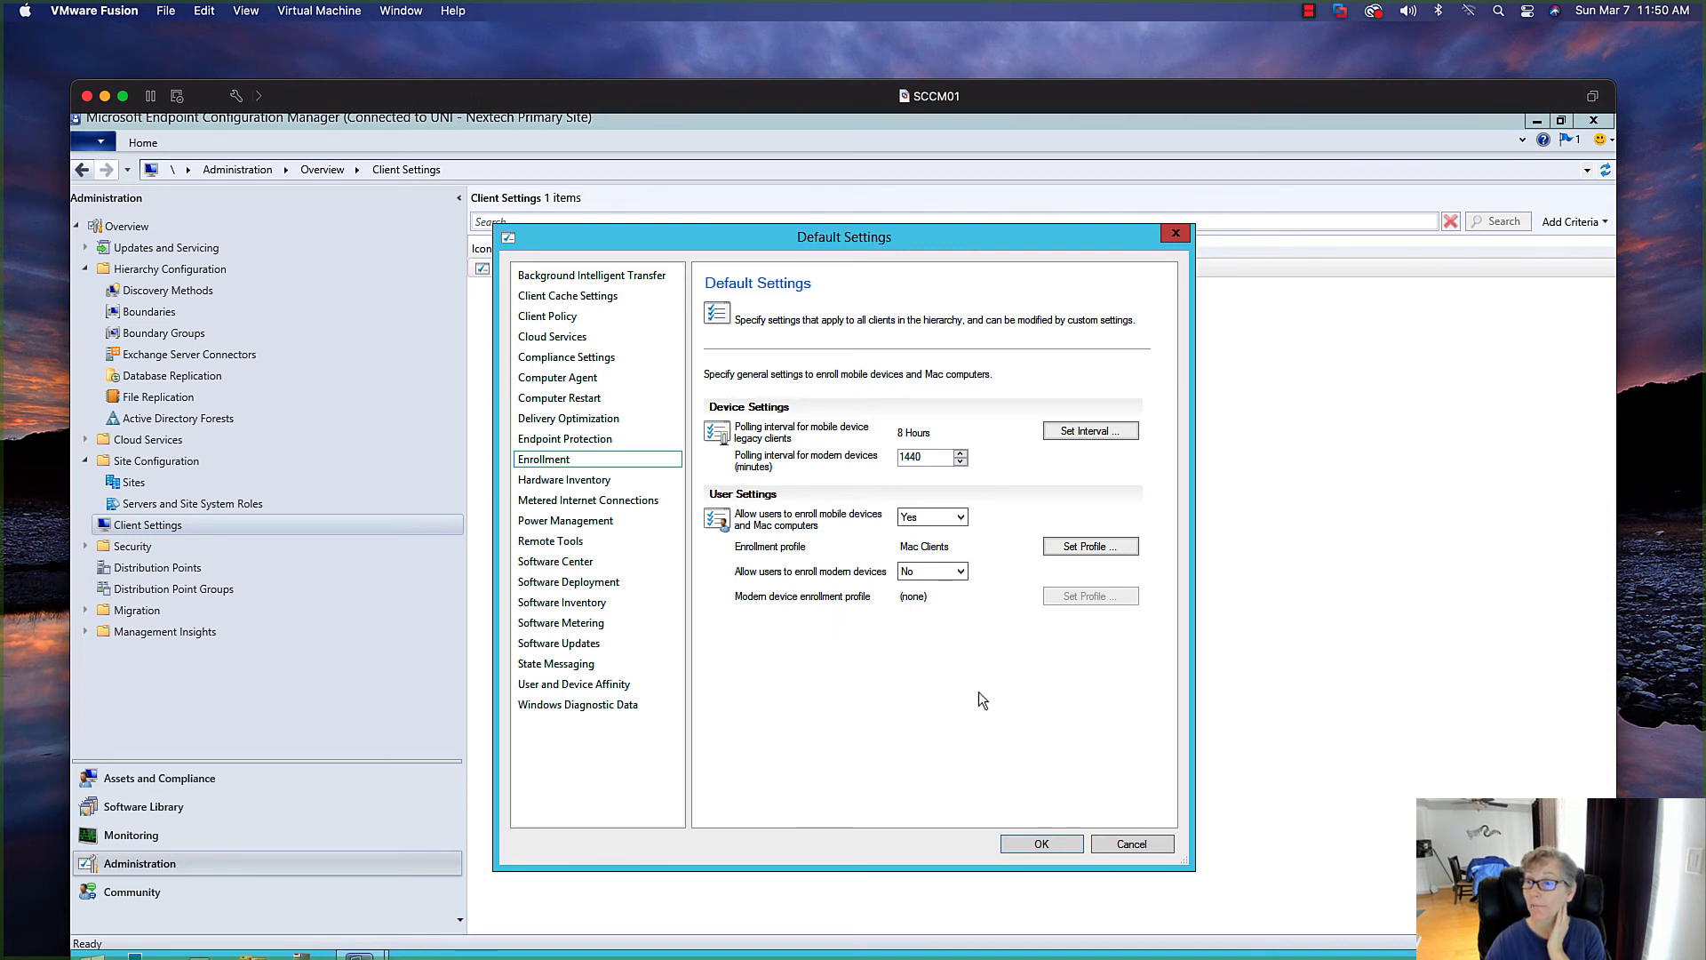
Save and close the Default Client Settings
{"action": "left_click", "coordinate": [1031, 844]}
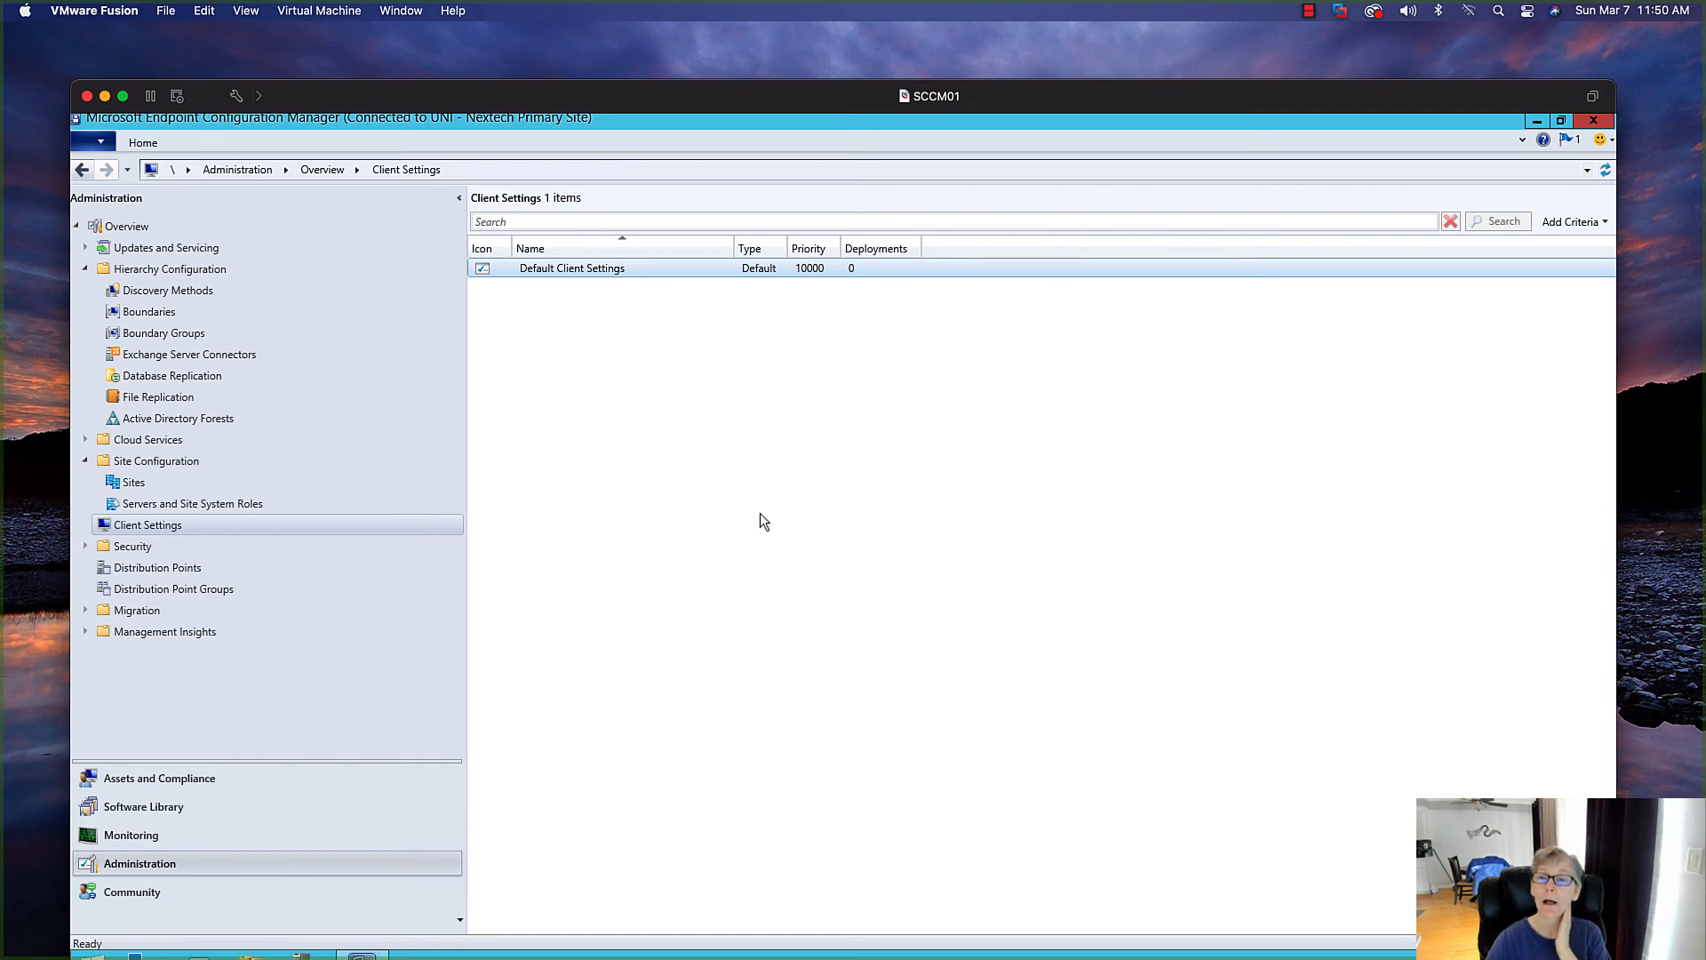